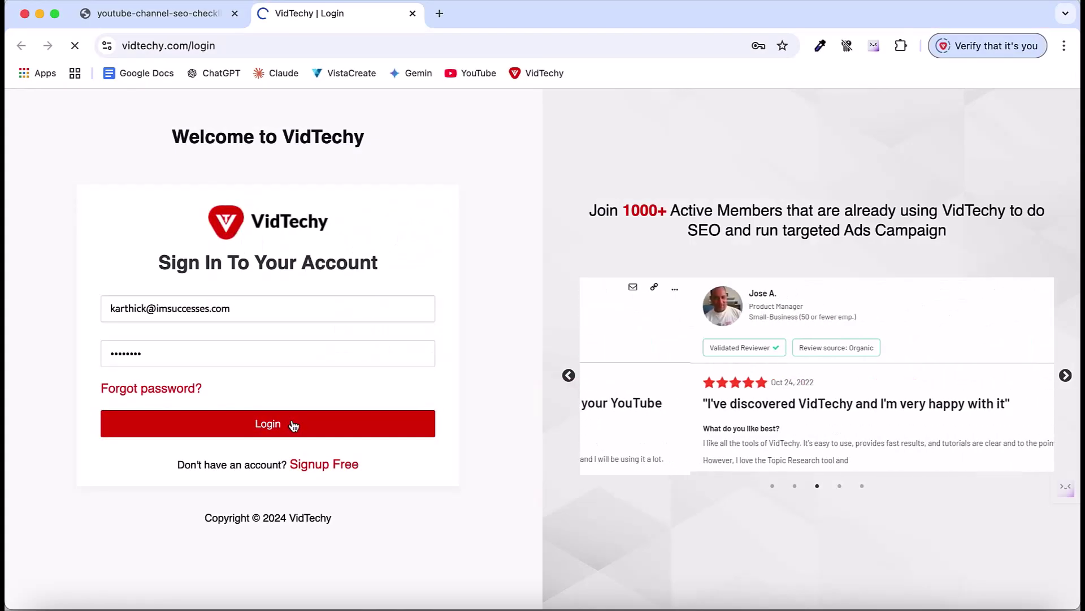
- Sign in to VidTechy and bring up the Channel SEO manual checklist
{"action": "left_click", "coordinate": [294, 425]}
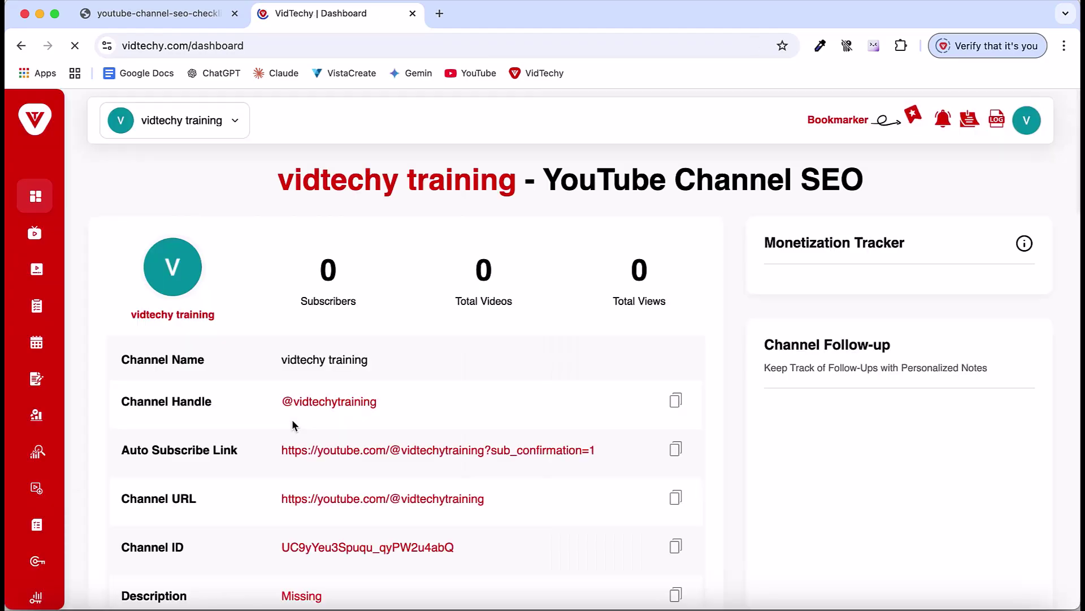
{"action": "left_click", "coordinate": [54, 231]}
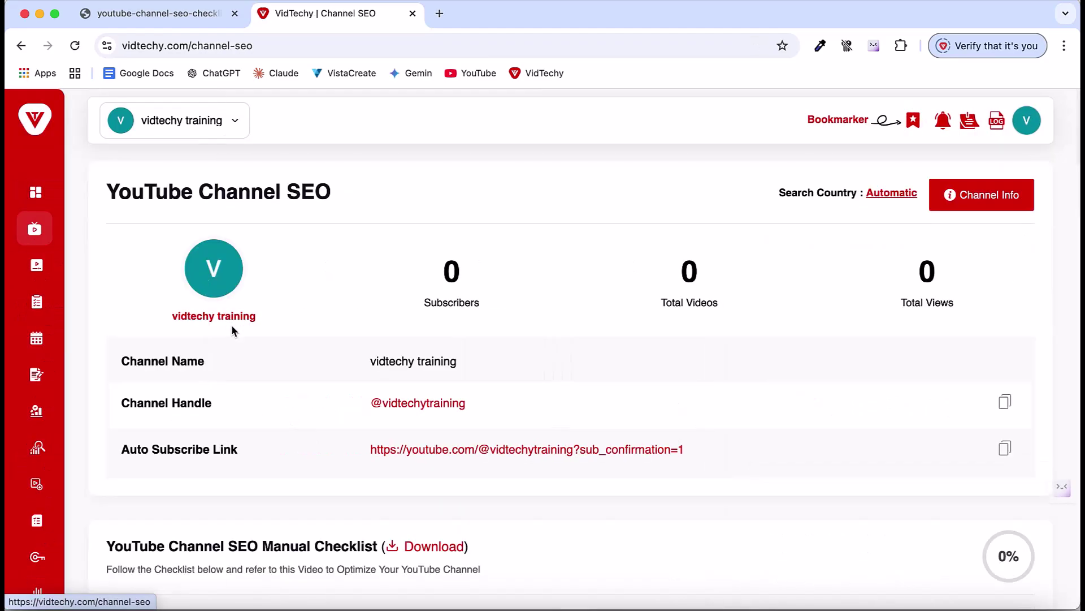
{"action": "scroll", "coordinate": [234, 334], "scroll_direction": "down", "scroll_amount": 6}
{"action": "scroll", "coordinate": [232, 331], "scroll_direction": "down", "scroll_amount": 1}
{"action": "scroll", "coordinate": [305, 322], "scroll_direction": "up", "scroll_amount": 1}
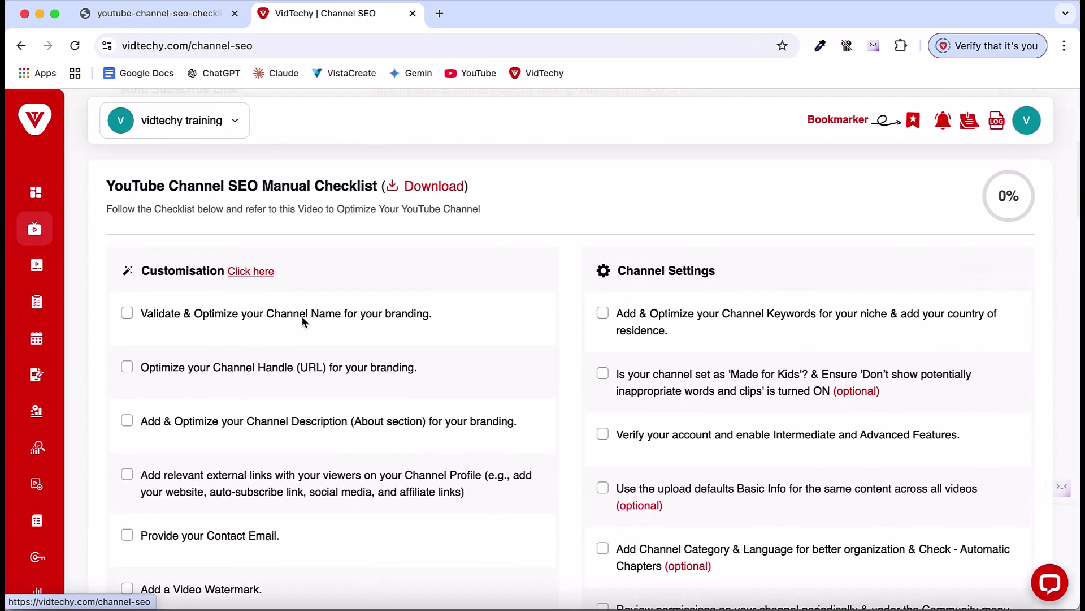
- Look over the downloaded PDF checklist tab, then close it
{"action": "left_click", "coordinate": [217, 13]}
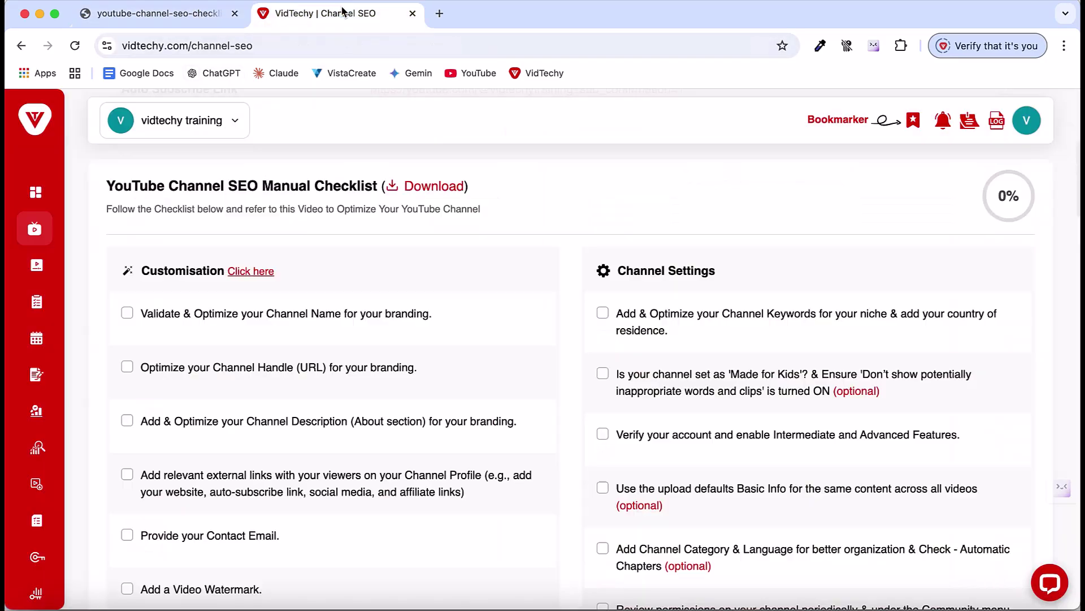
{"action": "left_click", "coordinate": [339, 13]}
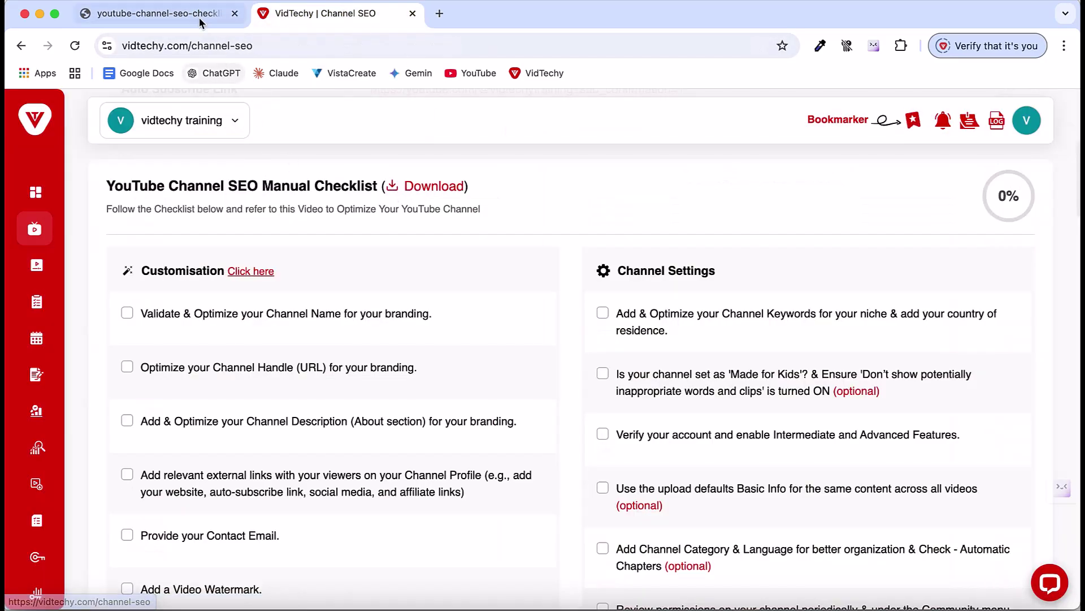
{"action": "left_click", "coordinate": [159, 14]}
{"action": "left_click", "coordinate": [235, 13]}
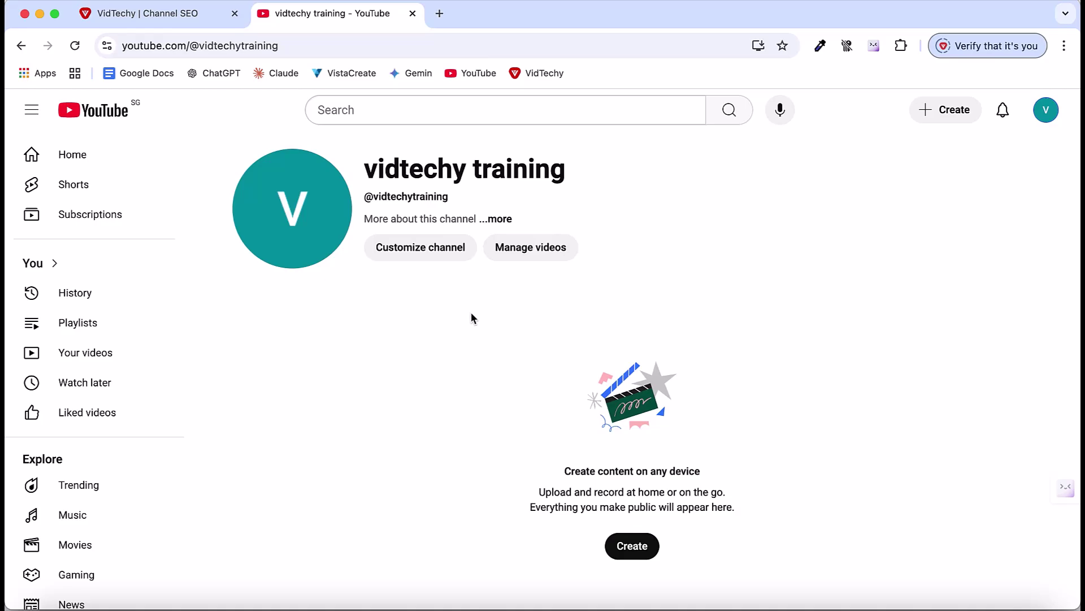
- Tick 'Validate & Optimize your Channel Name' in VidTechy, bringing the checklist to 6%
{"action": "left_click", "coordinate": [184, 12]}
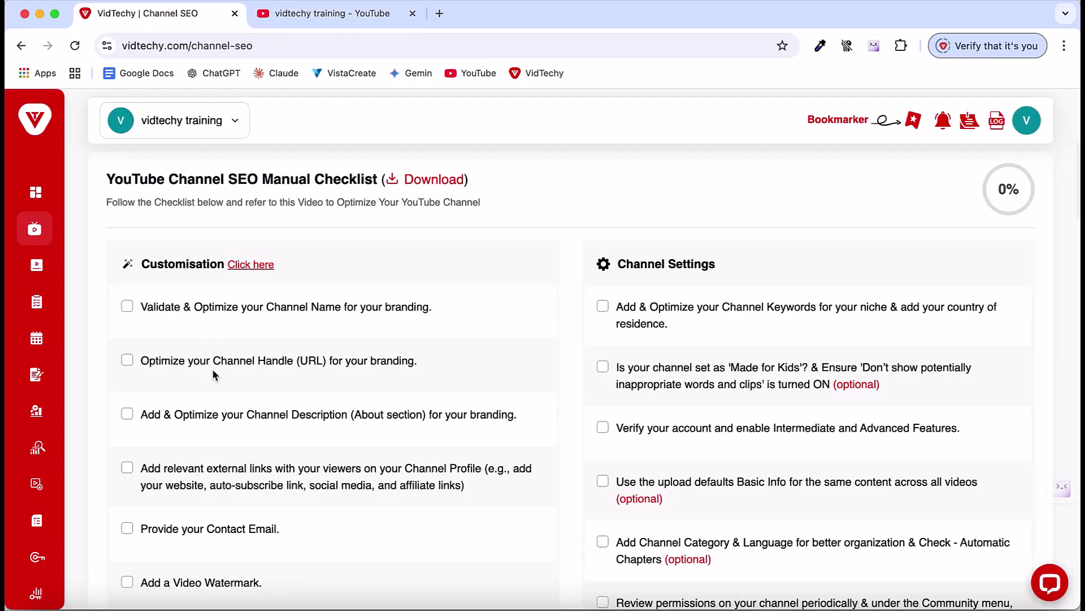
{"action": "scroll", "coordinate": [213, 369], "scroll_direction": "down", "scroll_amount": 1}
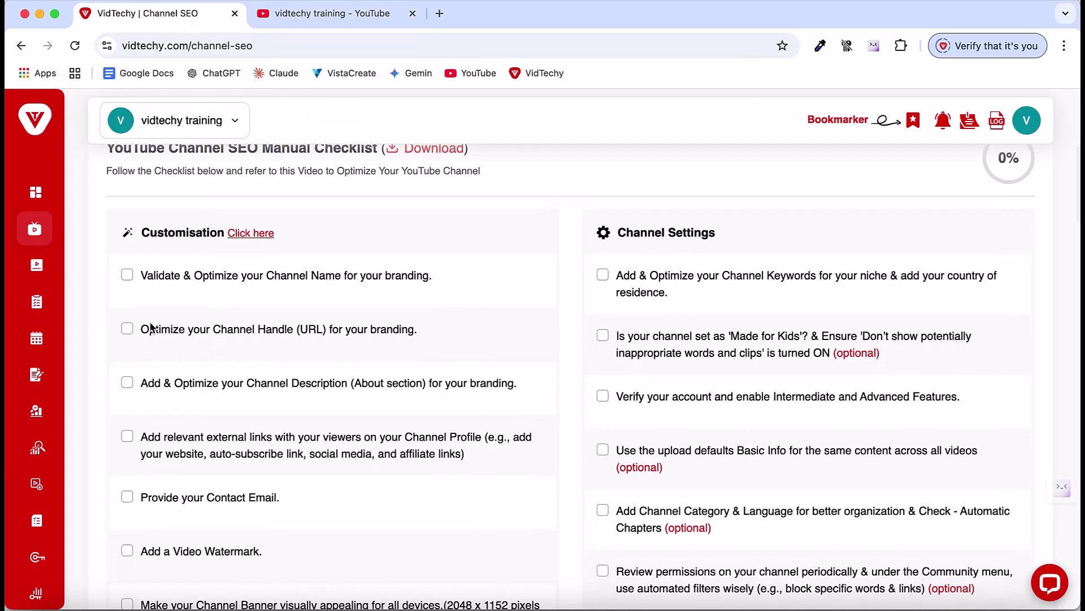
{"action": "left_click", "coordinate": [130, 274]}
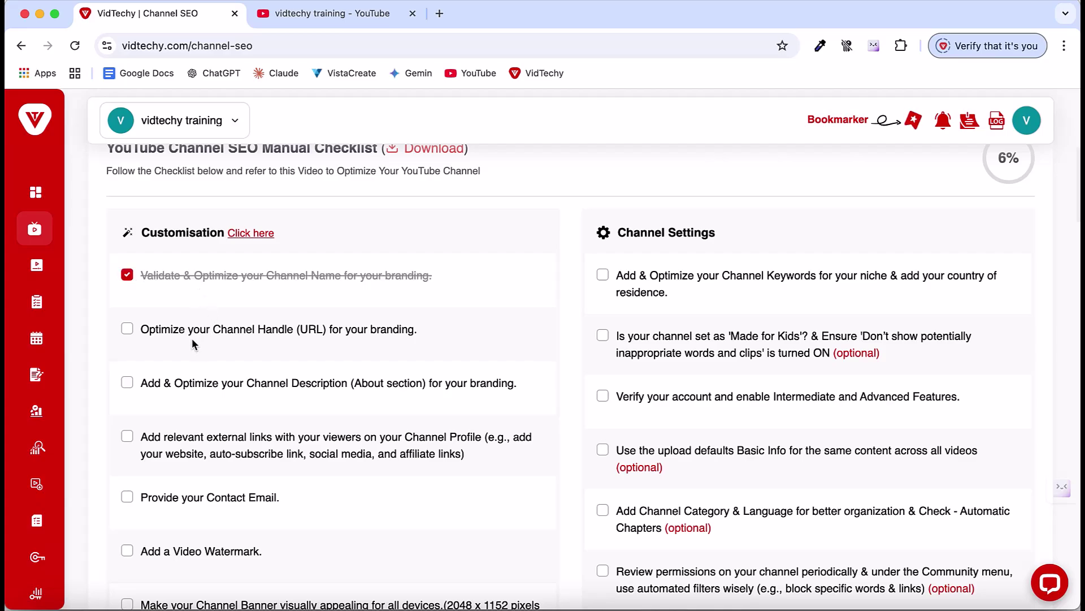
- From the YouTube channel page, go to Customize channel and scroll to the Name and Handle fields
{"action": "left_click", "coordinate": [293, 17]}
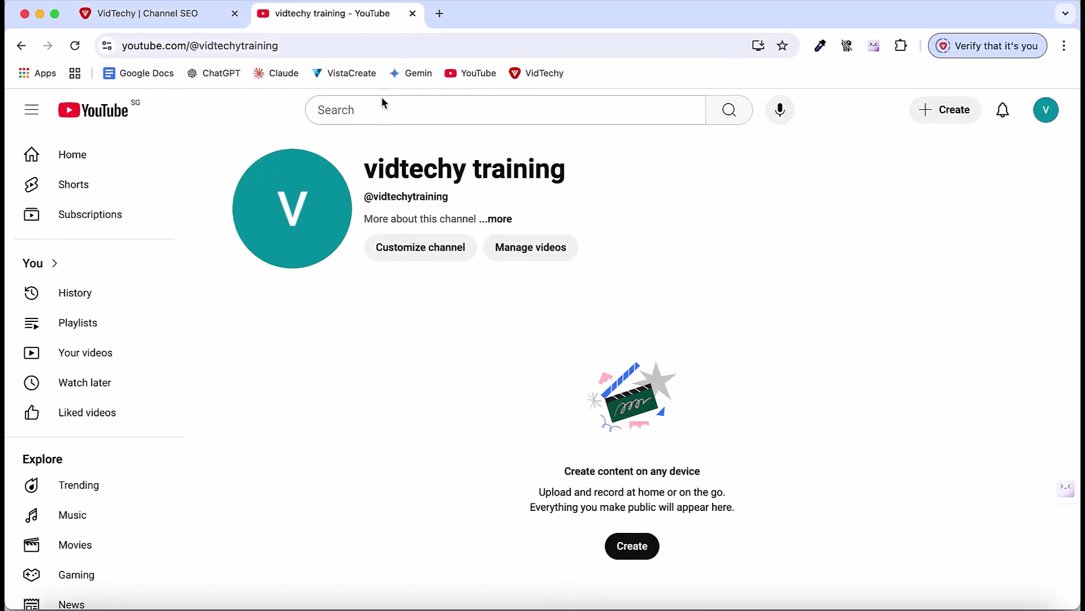
{"action": "left_click", "coordinate": [437, 257]}
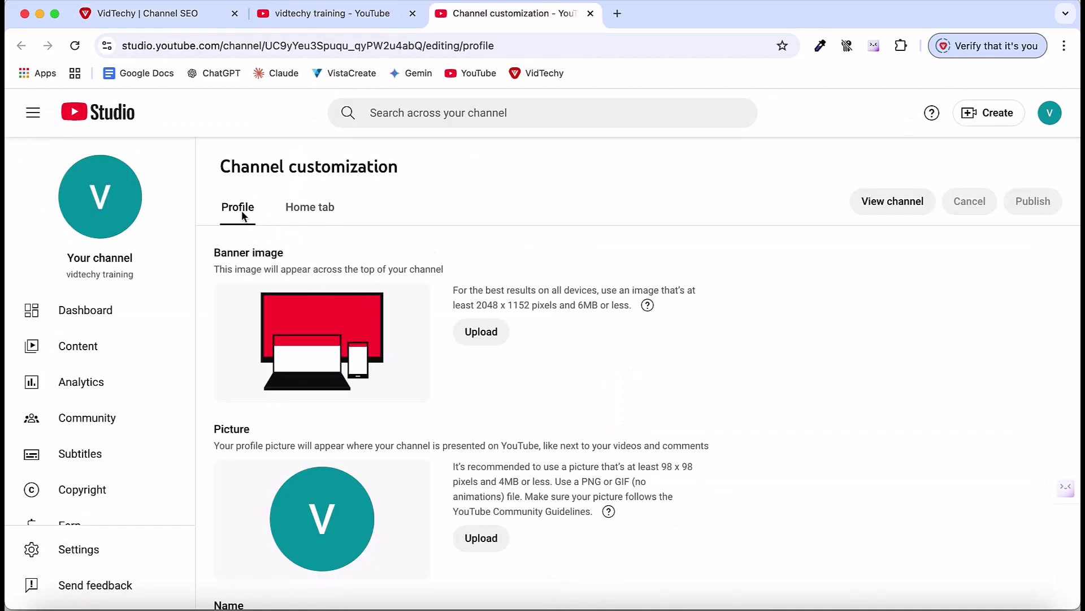
{"action": "scroll", "coordinate": [242, 215], "scroll_direction": "down", "scroll_amount": 1}
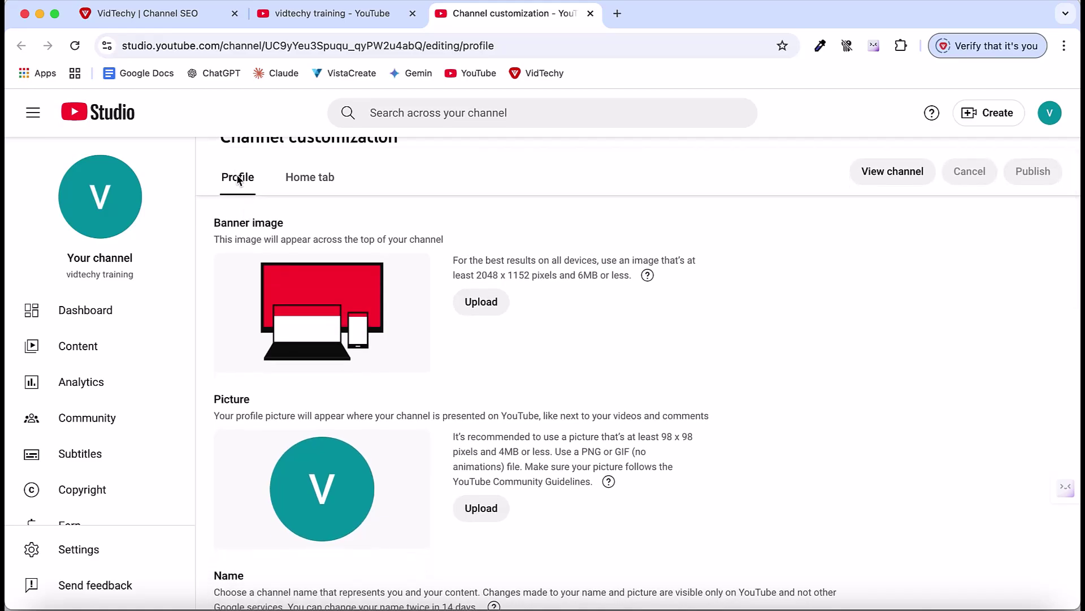
{"action": "scroll", "coordinate": [269, 287], "scroll_direction": "down", "scroll_amount": 6}
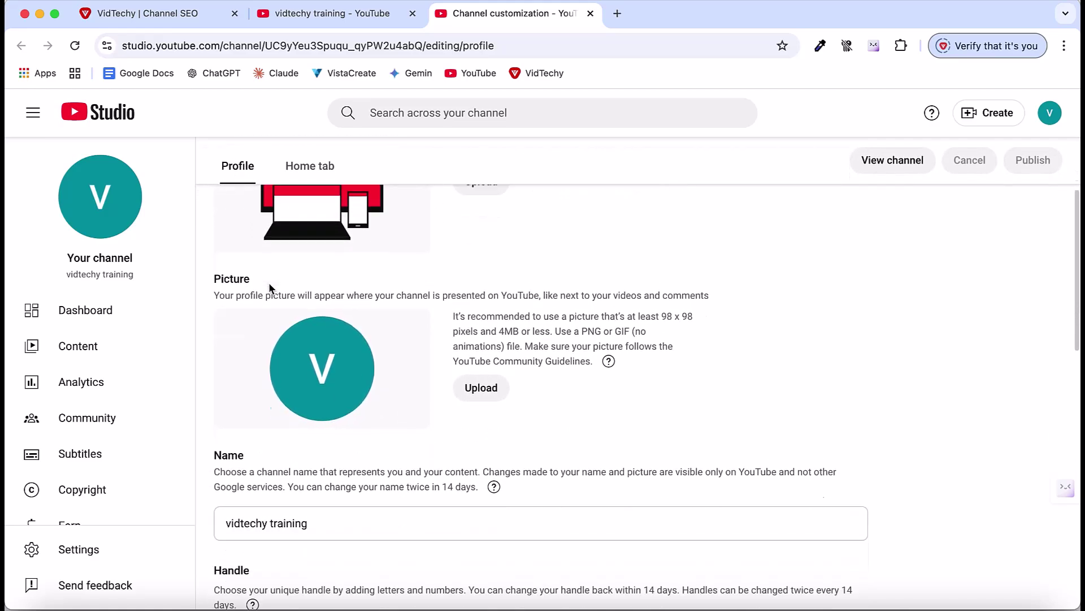
{"action": "scroll", "coordinate": [269, 287], "scroll_direction": "down", "scroll_amount": 4}
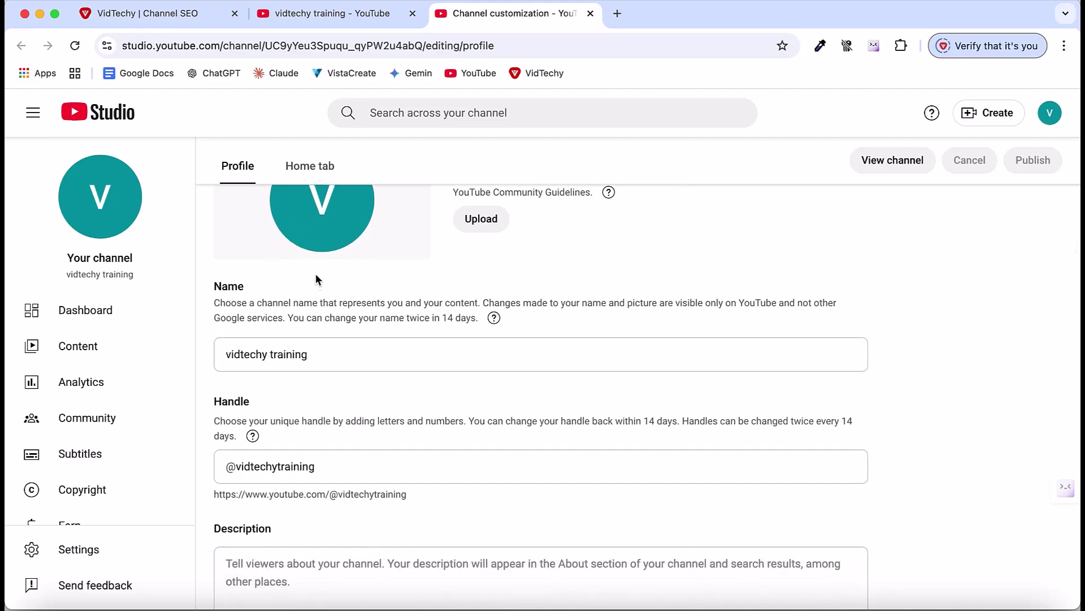
{"action": "scroll", "coordinate": [315, 271], "scroll_direction": "down", "scroll_amount": 1}
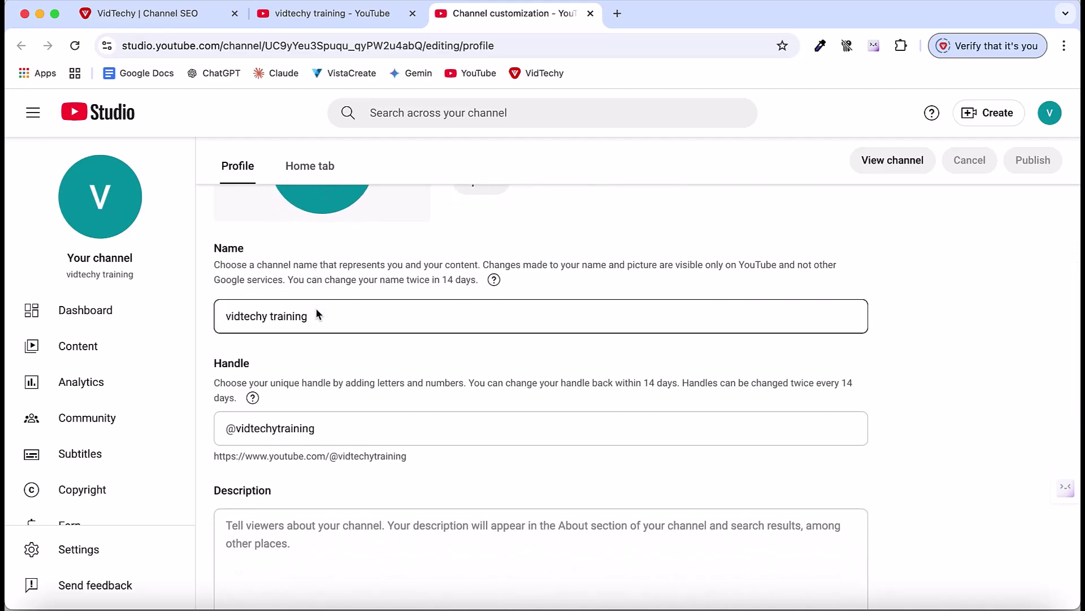
- Rename the channel to 'vidtechy'
{"action": "left_click", "coordinate": [318, 313]}
{"action": "key", "text": "BackSpace"}
{"action": "key", "text": "BackSpace"}
{"action": "key", "text": "BackSpace"}
{"action": "key", "text": "BackSpace"}
{"action": "key", "text": "BackSpace"}
{"action": "key", "text": "BackSpace"}
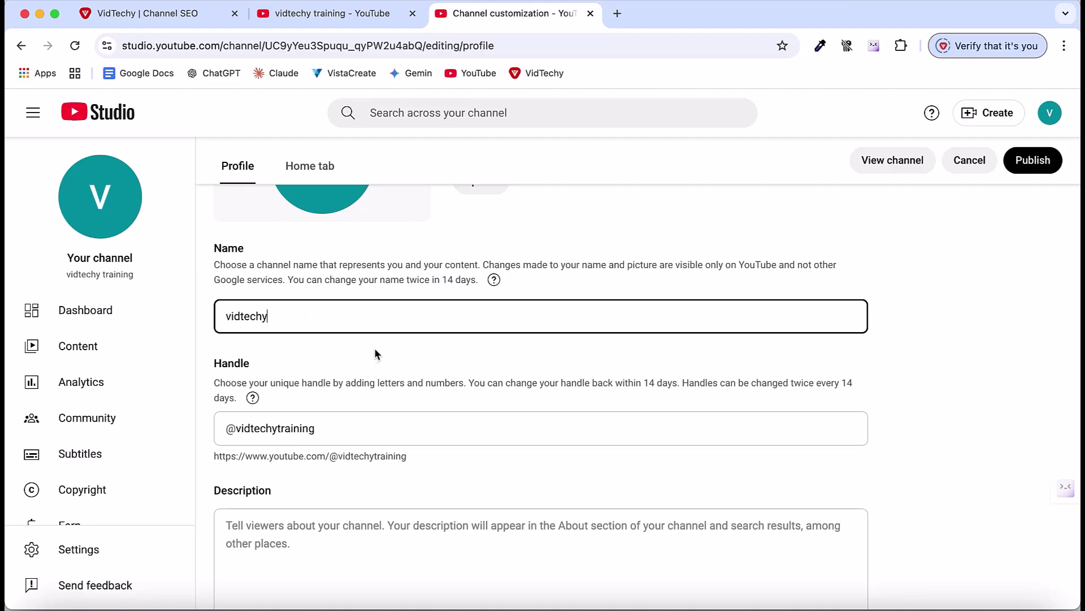
{"action": "scroll", "coordinate": [372, 350], "scroll_direction": "down", "scroll_amount": 1}
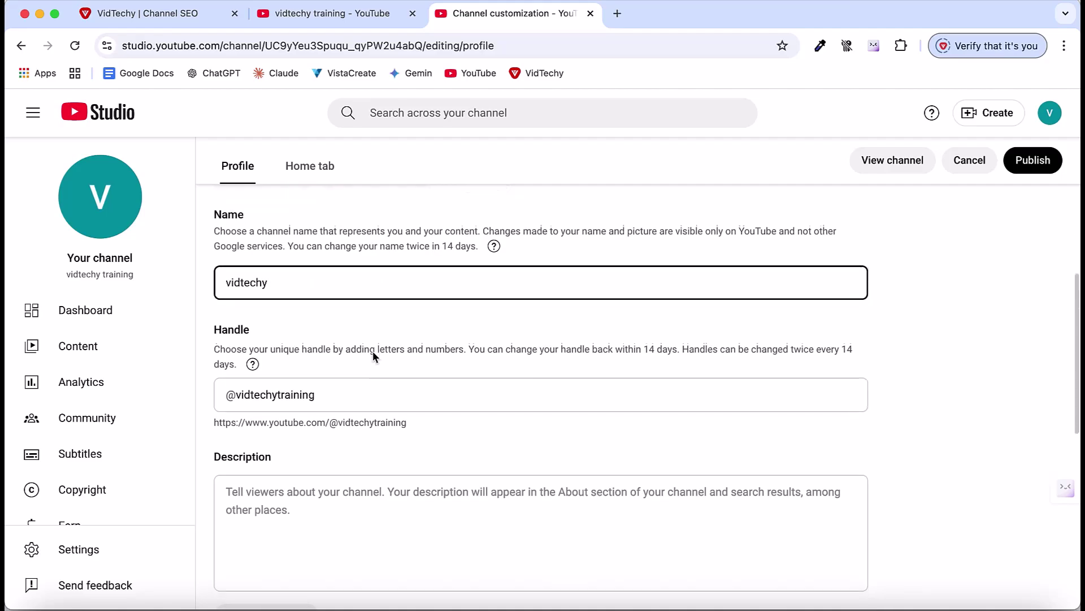
{"action": "left_click", "coordinate": [337, 382]}
{"action": "scroll", "coordinate": [361, 378], "scroll_direction": "down", "scroll_amount": 1}
{"action": "key", "text": "BackSpace"}
{"action": "key", "text": "BackSpace"}
{"action": "key", "text": "BackSpace"}
{"action": "key", "text": "BackSpace"}
{"action": "key", "text": "BackSpace"}
{"action": "key", "text": "BackSpace"}
{"action": "key", "text": "BackSpace"}
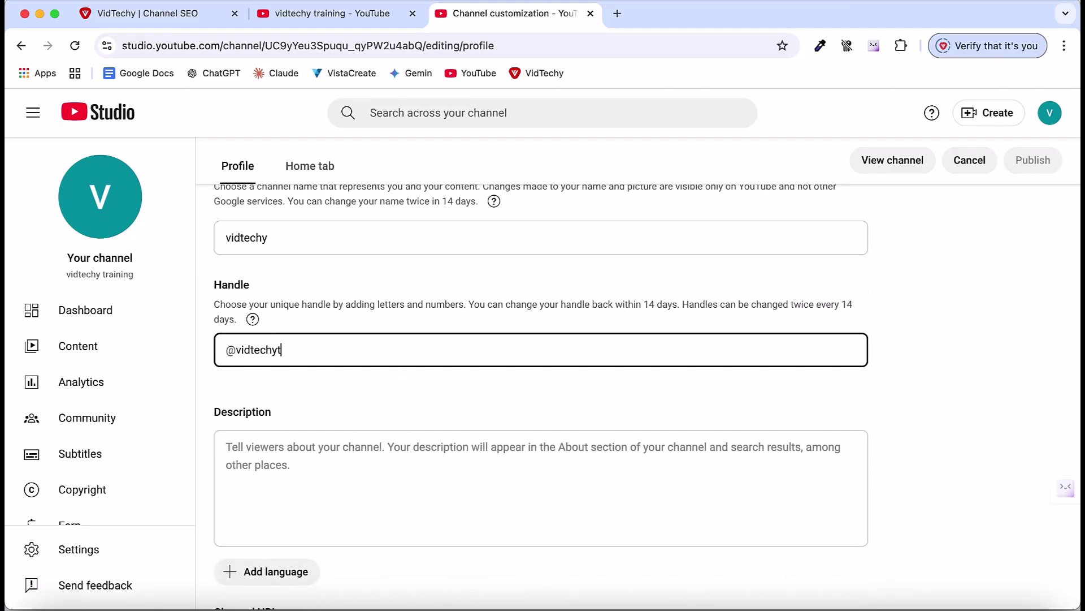
{"action": "key", "text": "BackSpace"}
{"action": "left_click", "coordinate": [235, 354]}
{"action": "type", "text": "youtubemarketingwith"}
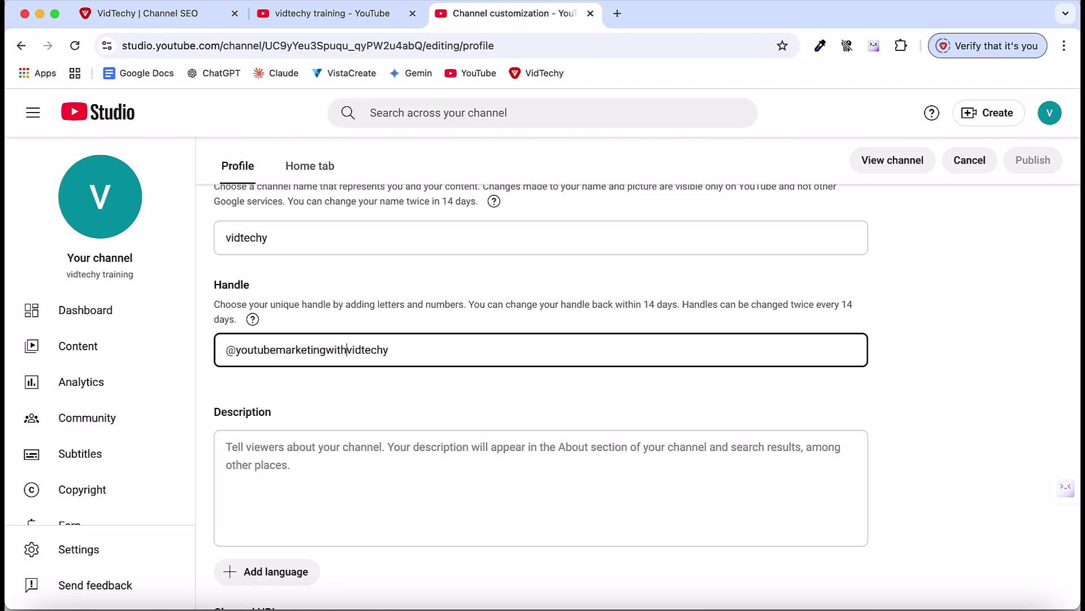
{"action": "left_click", "coordinate": [434, 350]}
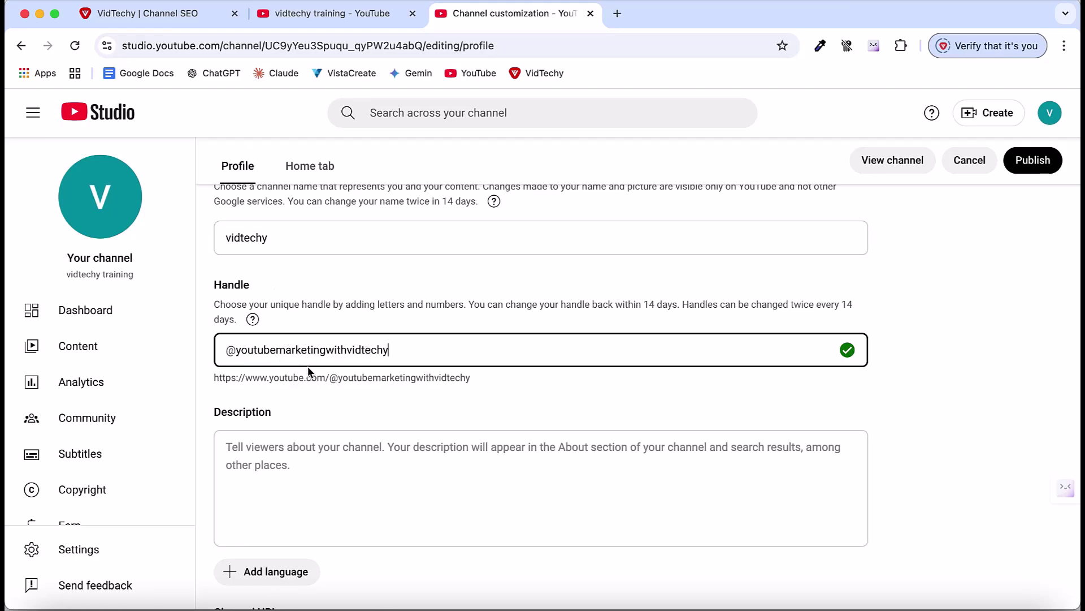
{"action": "scroll", "coordinate": [302, 361], "scroll_direction": "down", "scroll_amount": 2}
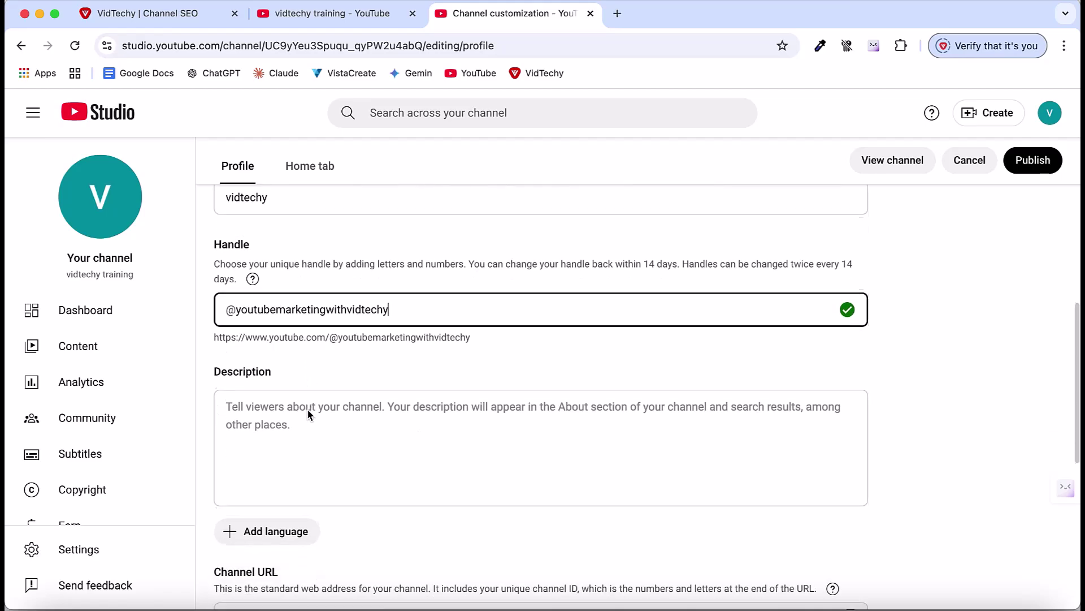
{"action": "left_click", "coordinate": [288, 401]}
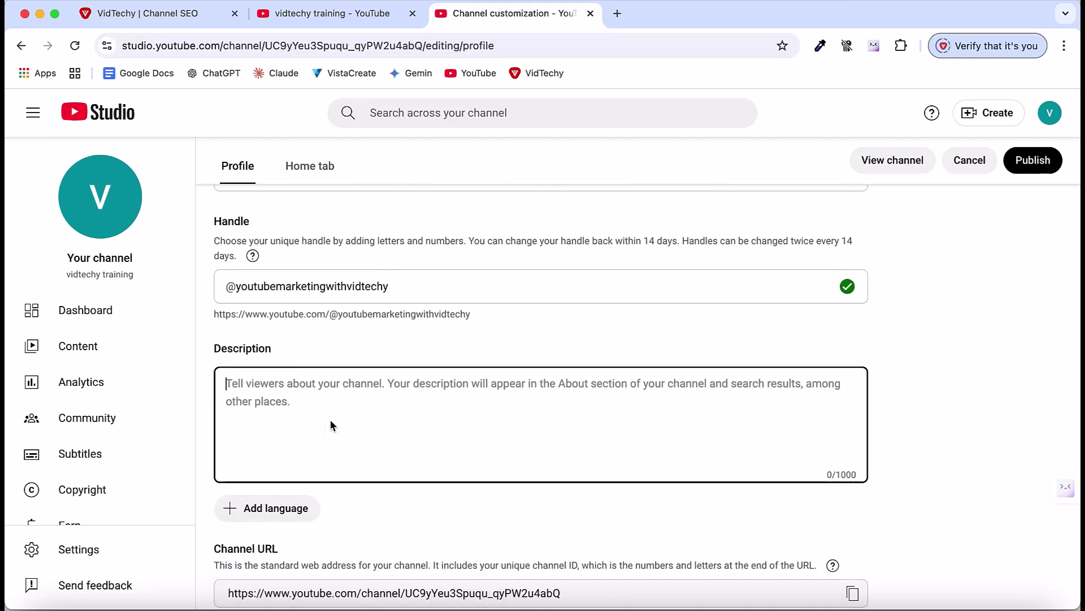
- Generate VidTechy's AI suggested description under Your Channel Description
{"action": "left_click", "coordinate": [206, 21]}
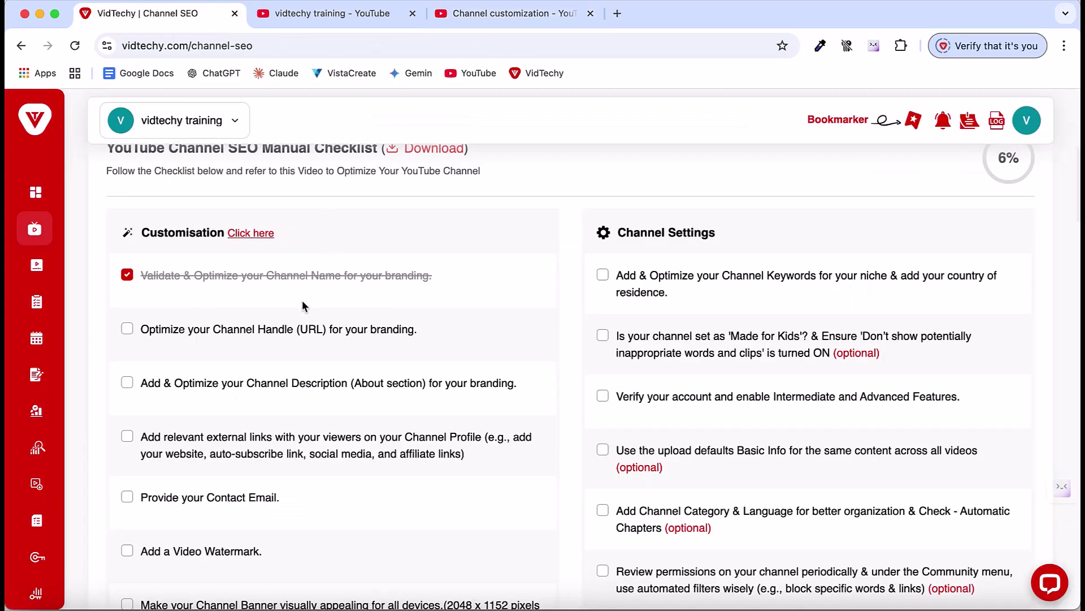
{"action": "scroll", "coordinate": [330, 392], "scroll_direction": "down", "scroll_amount": 8}
{"action": "scroll", "coordinate": [249, 401], "scroll_direction": "down", "scroll_amount": 1}
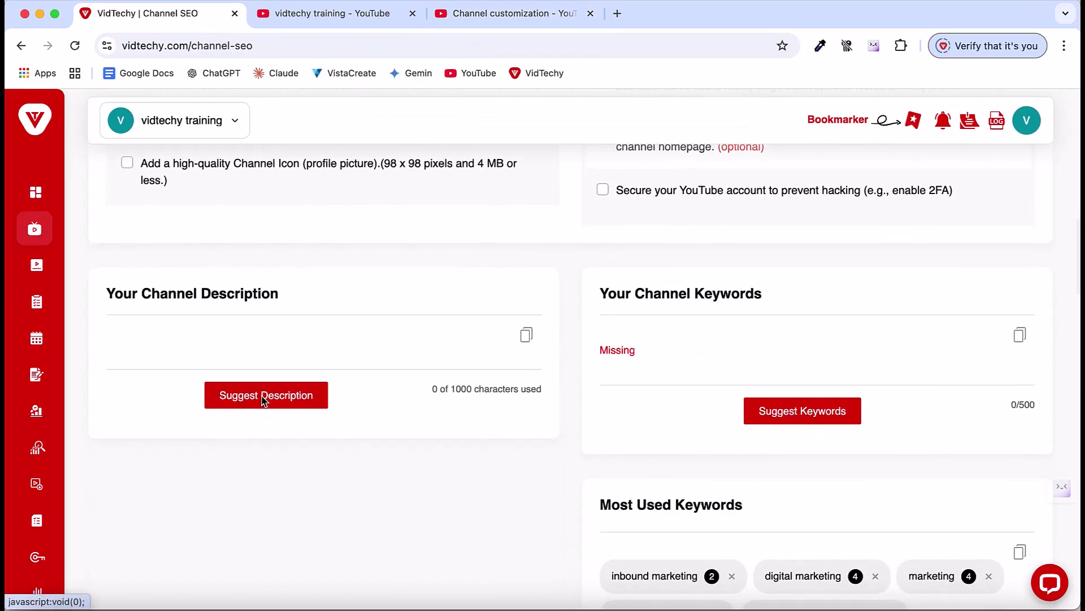
{"action": "left_click", "coordinate": [263, 398]}
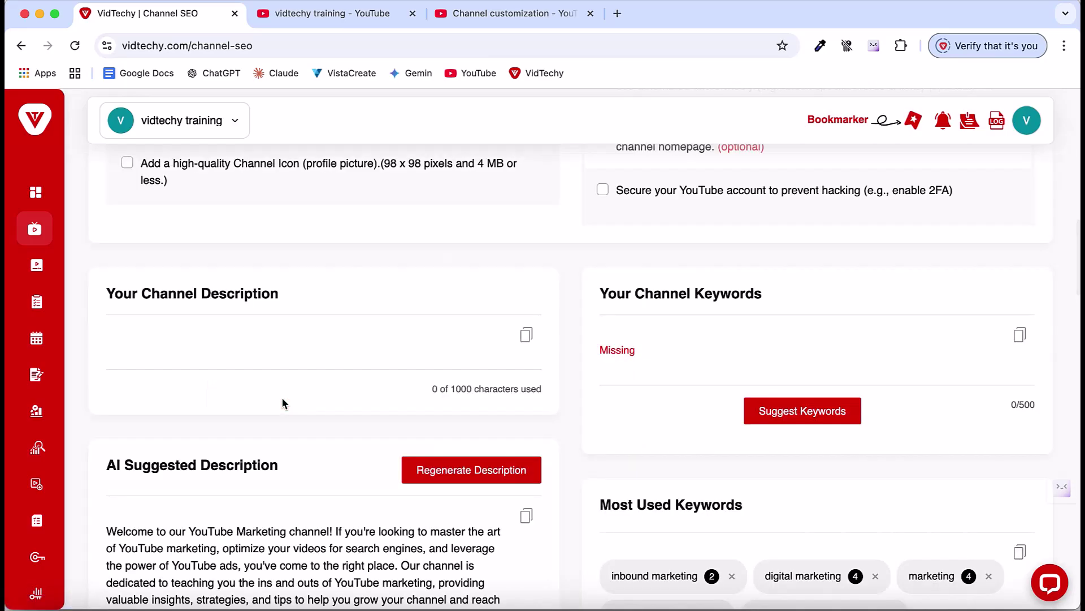
{"action": "scroll", "coordinate": [289, 396], "scroll_direction": "down", "scroll_amount": 3}
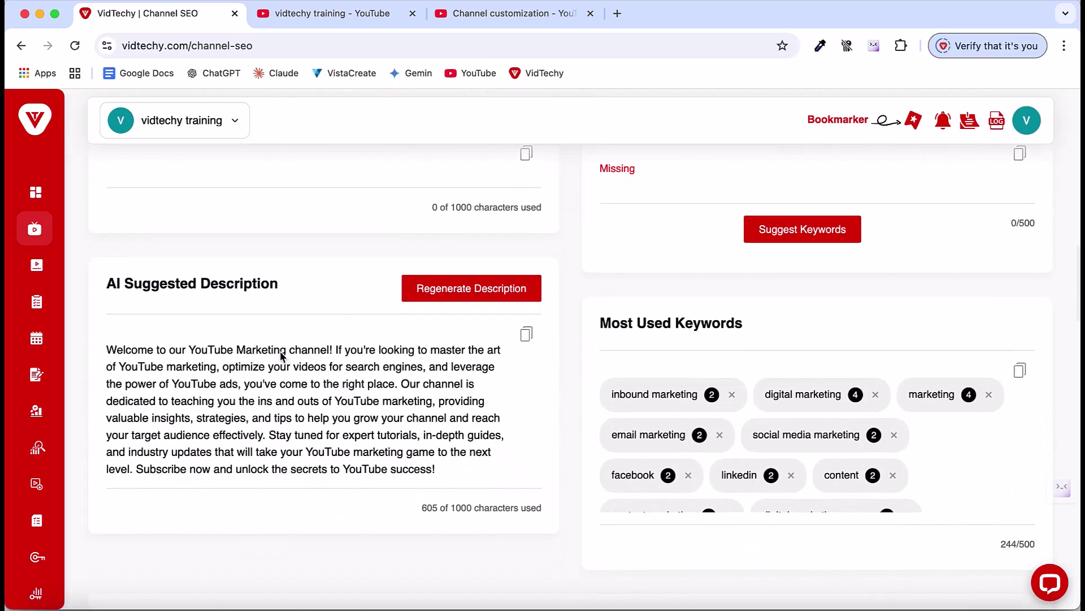
- Copy the 605-character AI description and paste it into the Studio Description field
{"action": "left_click", "coordinate": [526, 335]}
{"action": "key", "text": "super+c"}
{"action": "left_click", "coordinate": [486, 17]}
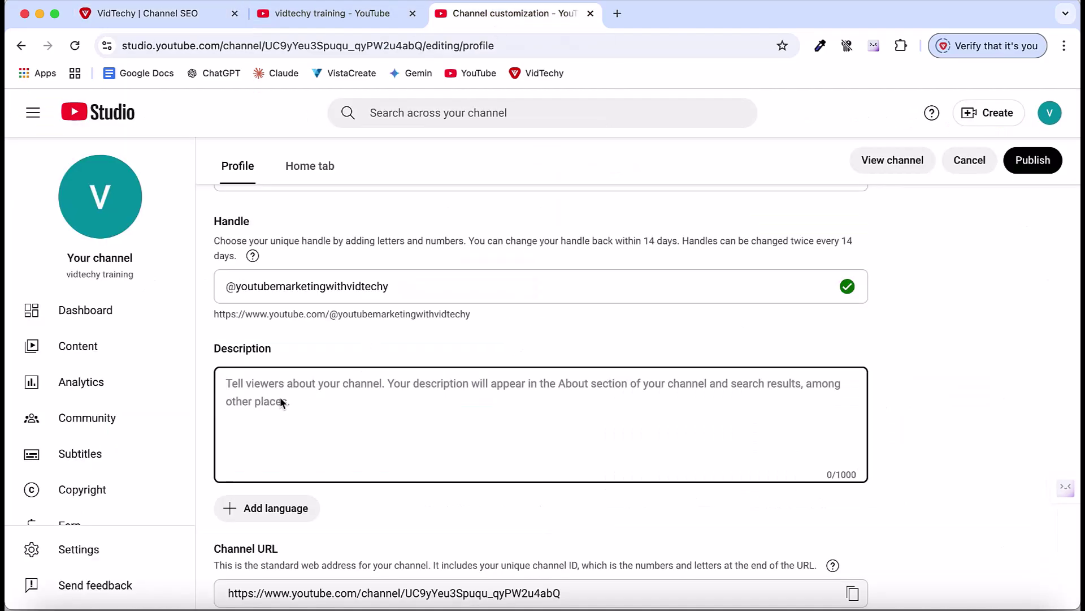
{"action": "key", "text": "super+v"}
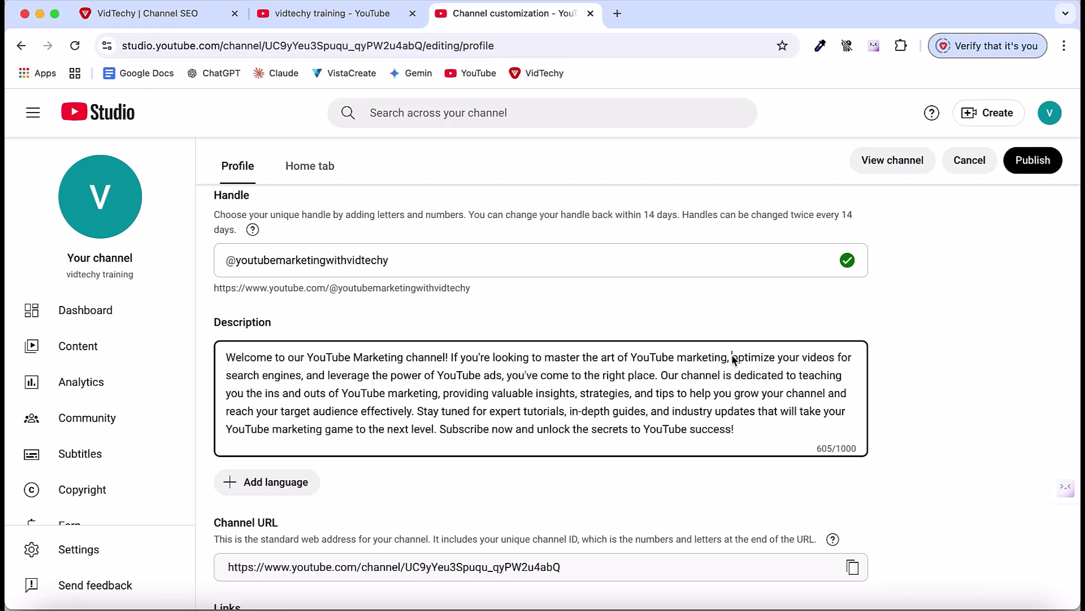
{"action": "left_click_drag", "start_coordinate": [732, 358], "coordinate": [222, 323]}
{"action": "left_click", "coordinate": [516, 321]}
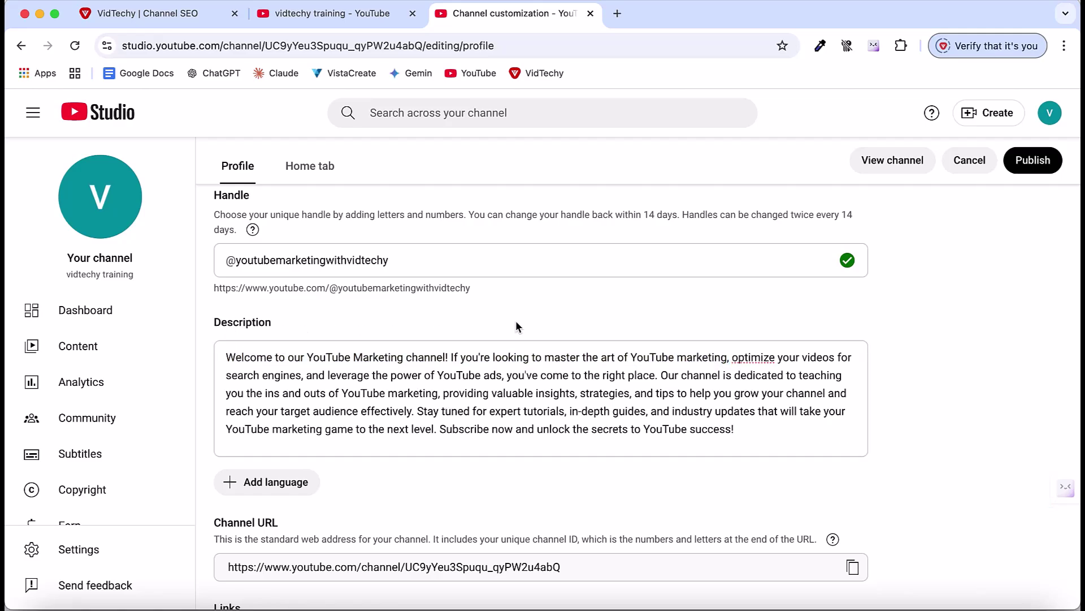
- Scroll the Profile page down to the Links and Contact info sections
{"action": "scroll", "coordinate": [486, 416], "scroll_direction": "down", "scroll_amount": 2}
{"action": "scroll", "coordinate": [487, 416], "scroll_direction": "down", "scroll_amount": 3}
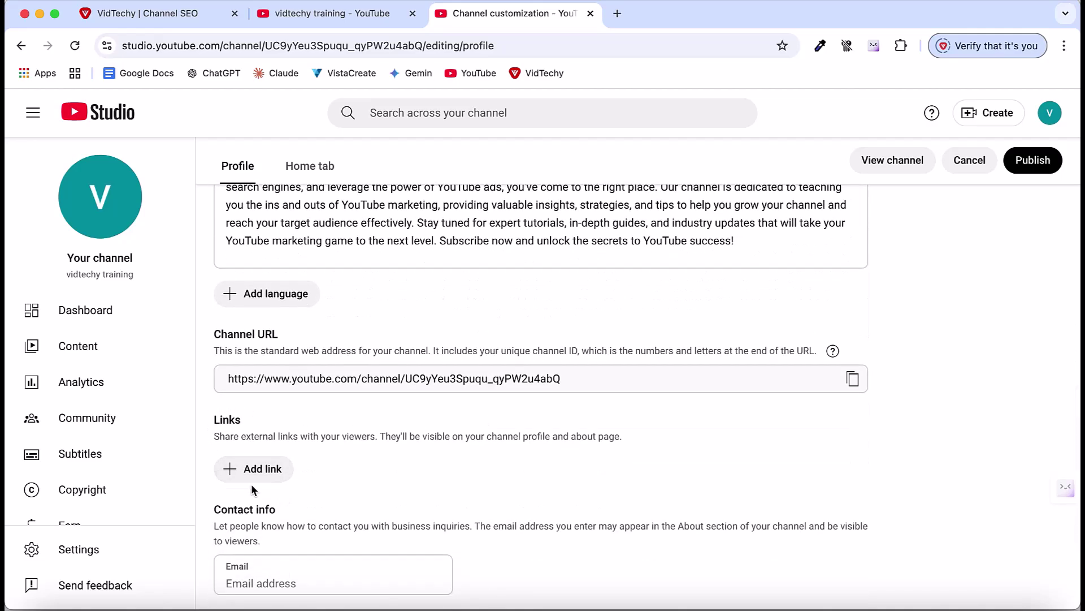
{"action": "scroll", "coordinate": [235, 447], "scroll_direction": "down", "scroll_amount": 1}
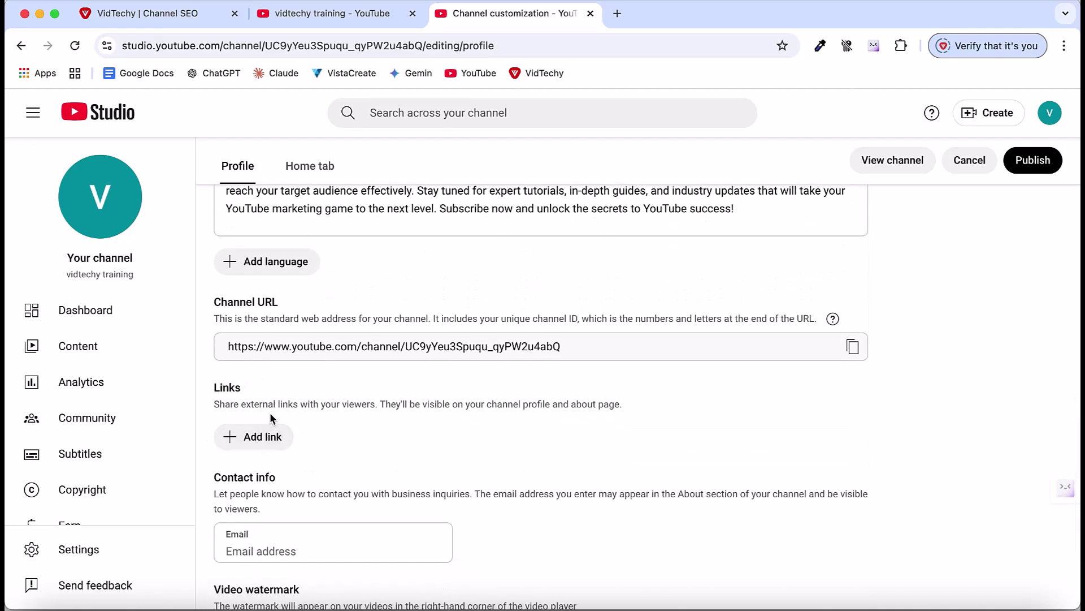
- Add a channel link titled 'website'
{"action": "left_click", "coordinate": [332, 15]}
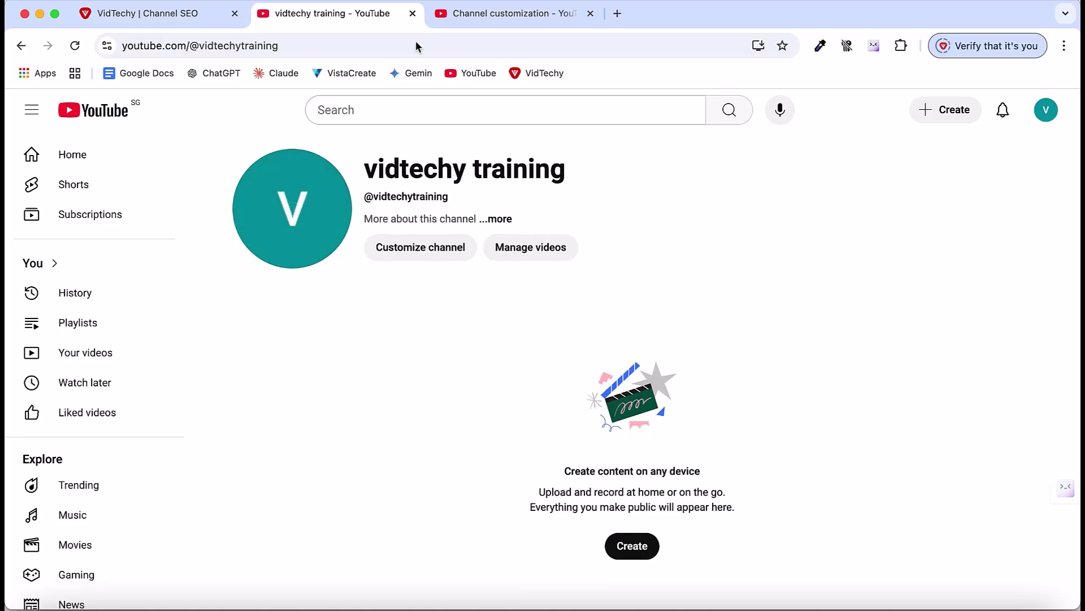
{"action": "left_click", "coordinate": [496, 15]}
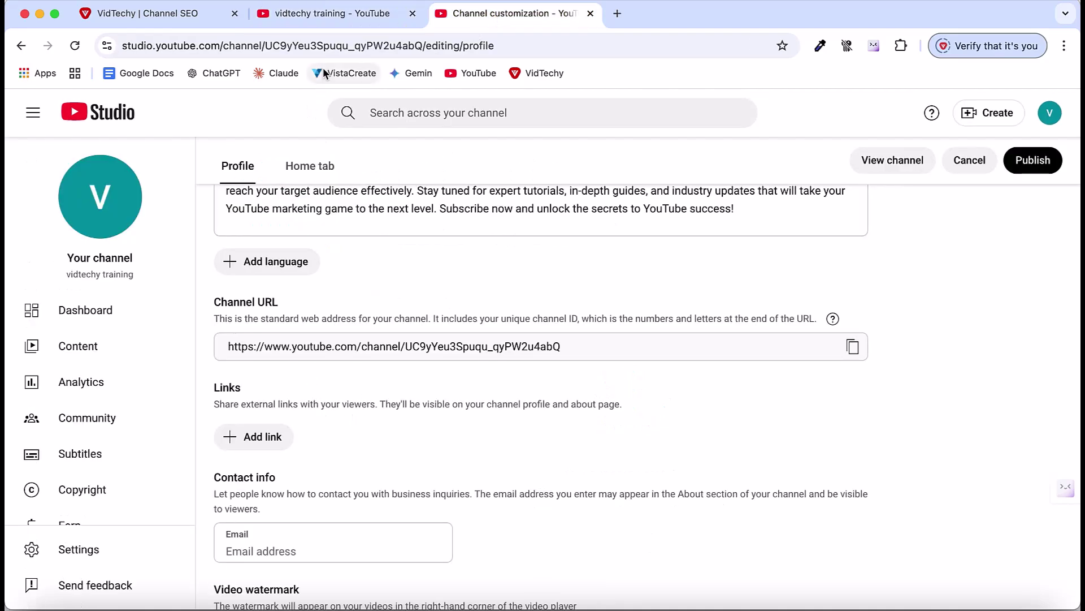
{"action": "scroll", "coordinate": [294, 368], "scroll_direction": "down", "scroll_amount": 1}
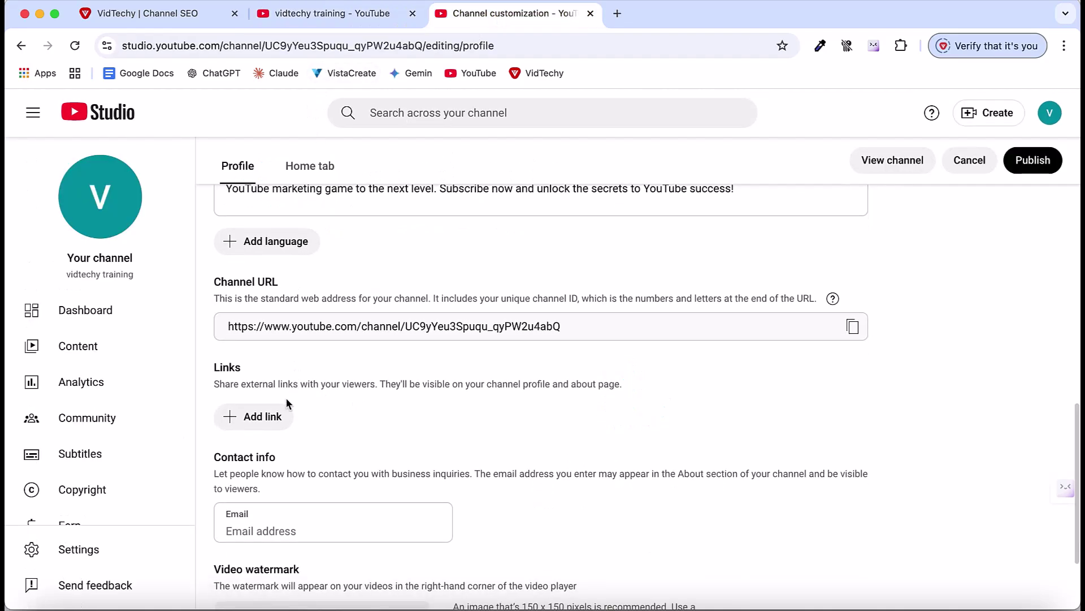
{"action": "left_click", "coordinate": [253, 424]}
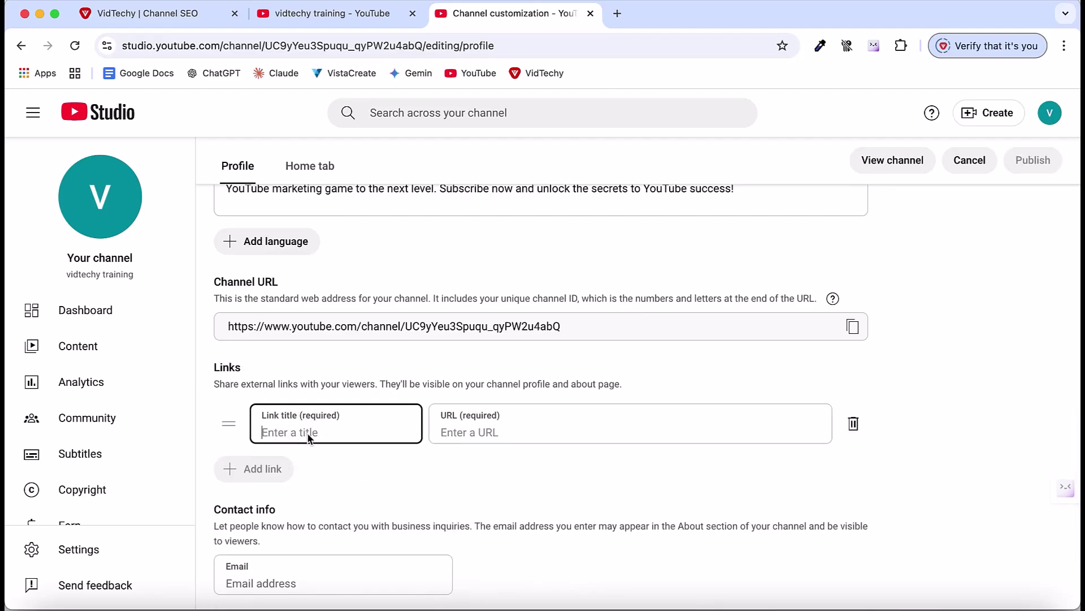
{"action": "type", "text": "website"}
{"action": "left_click", "coordinate": [440, 430]}
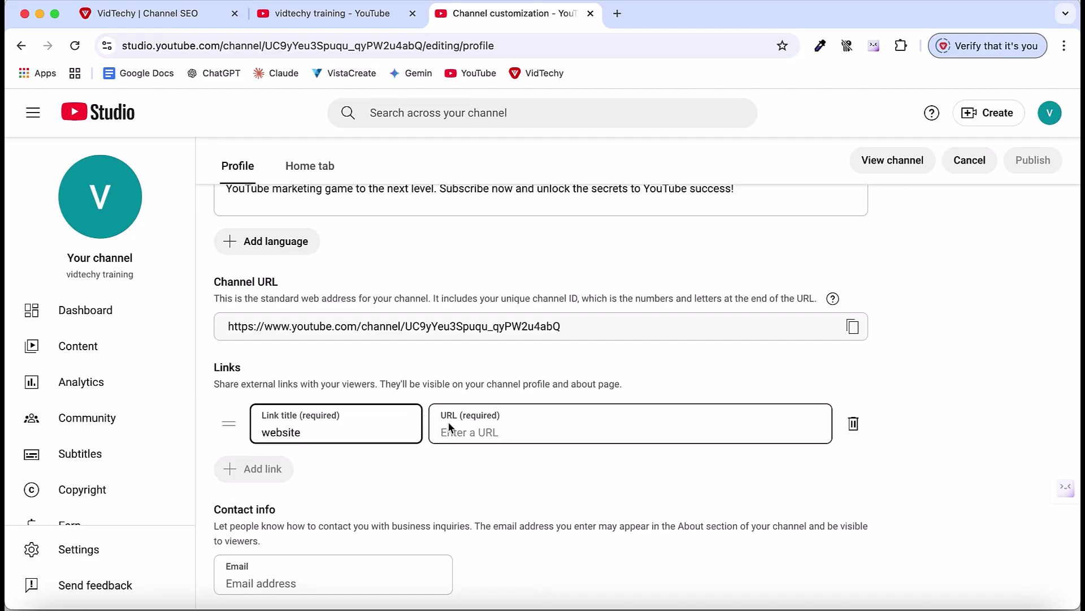
{"action": "left_click", "coordinate": [301, 13]}
{"action": "left_click", "coordinate": [162, 13]}
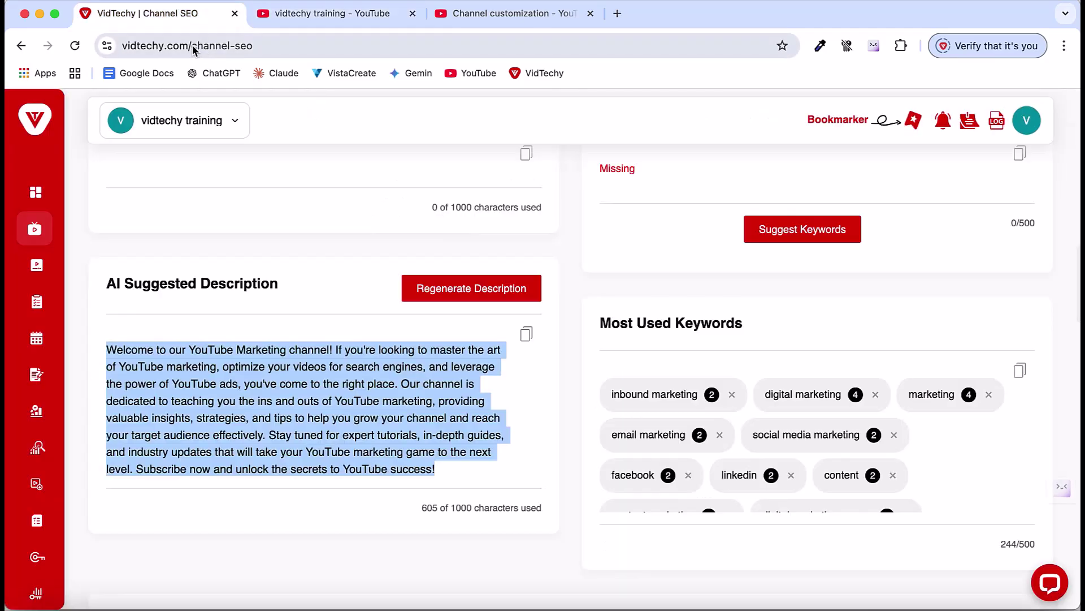
{"action": "left_click", "coordinate": [192, 47]}
{"action": "left_click", "coordinate": [192, 47]}
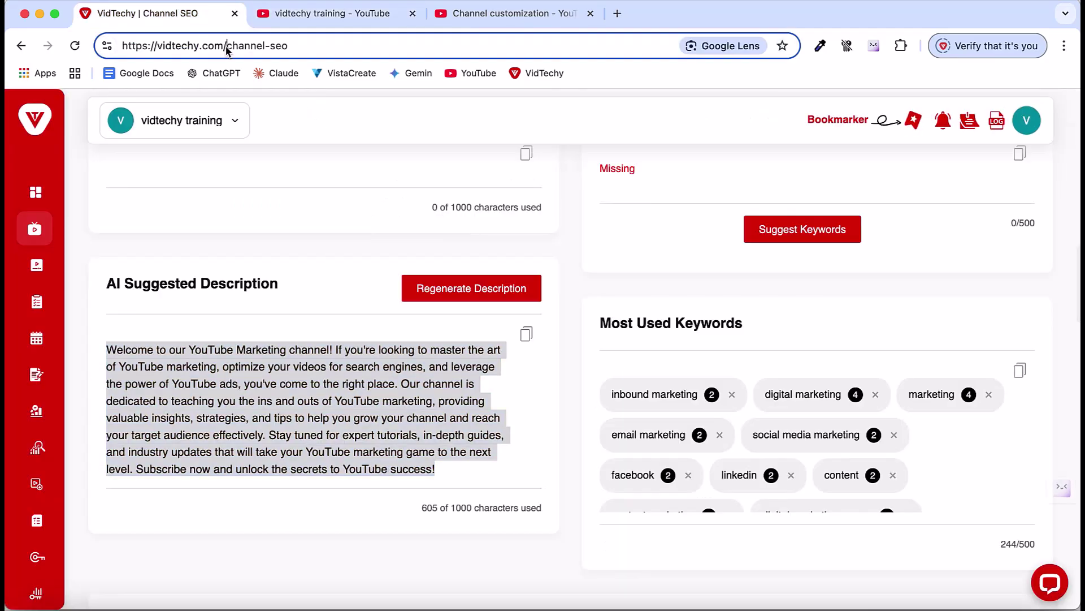
{"action": "left_click_drag", "start_coordinate": [226, 46], "coordinate": [121, 46]}
{"action": "key", "text": "super+c"}
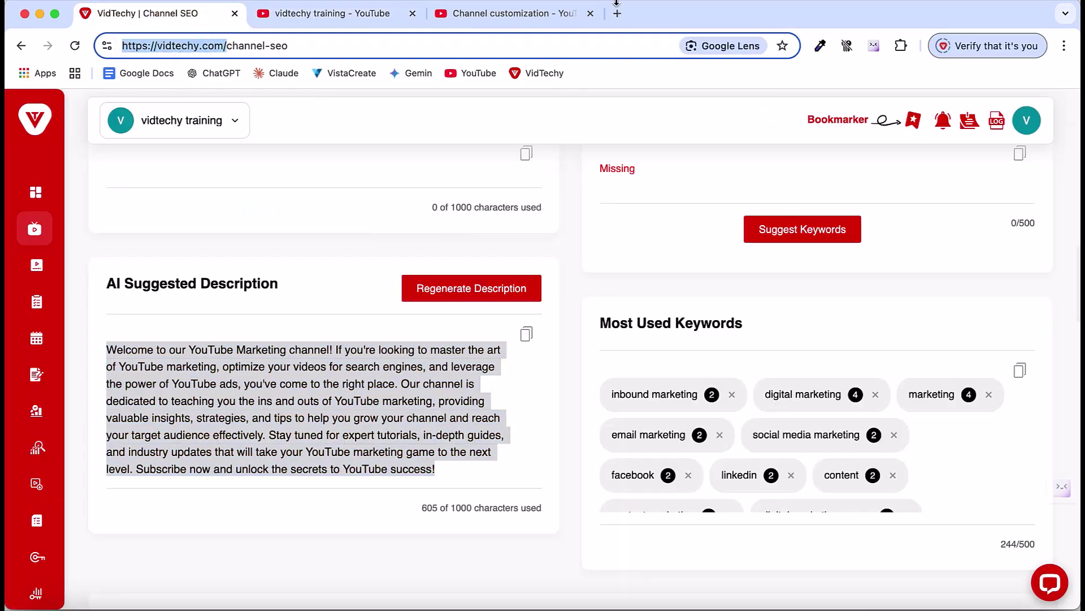
{"action": "left_click", "coordinate": [495, 17]}
{"action": "left_click", "coordinate": [496, 416]}
{"action": "key", "text": "super+v"}
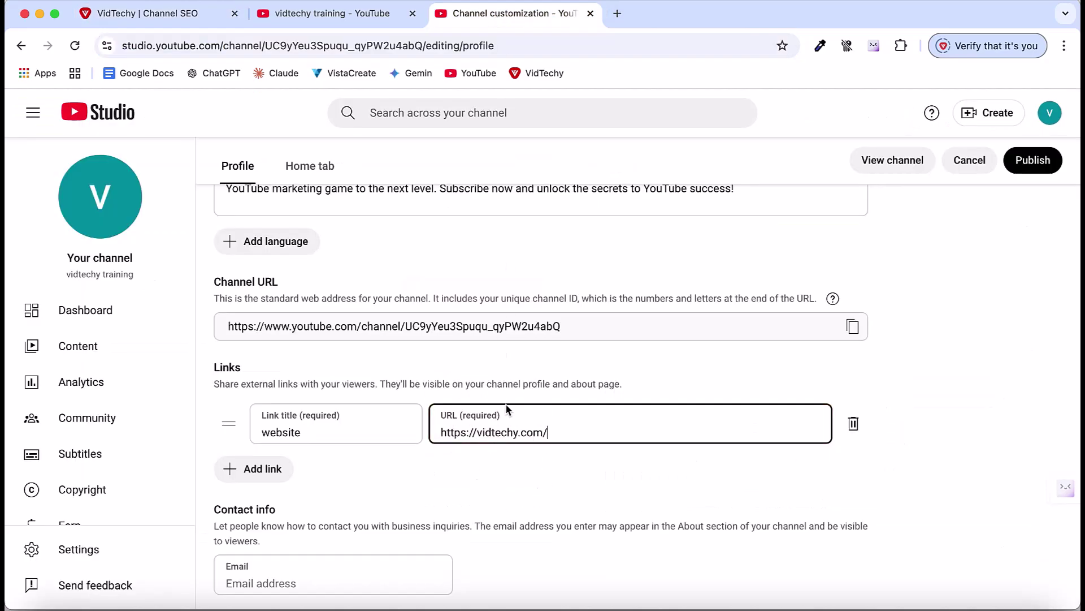
{"action": "left_click", "coordinate": [262, 469]}
- Title the second link 'vidtechy' with VidTechy's Auto Subscribe Link (?sub_confirmation=1) as its URL
{"action": "type", "text": "vidtechy"}
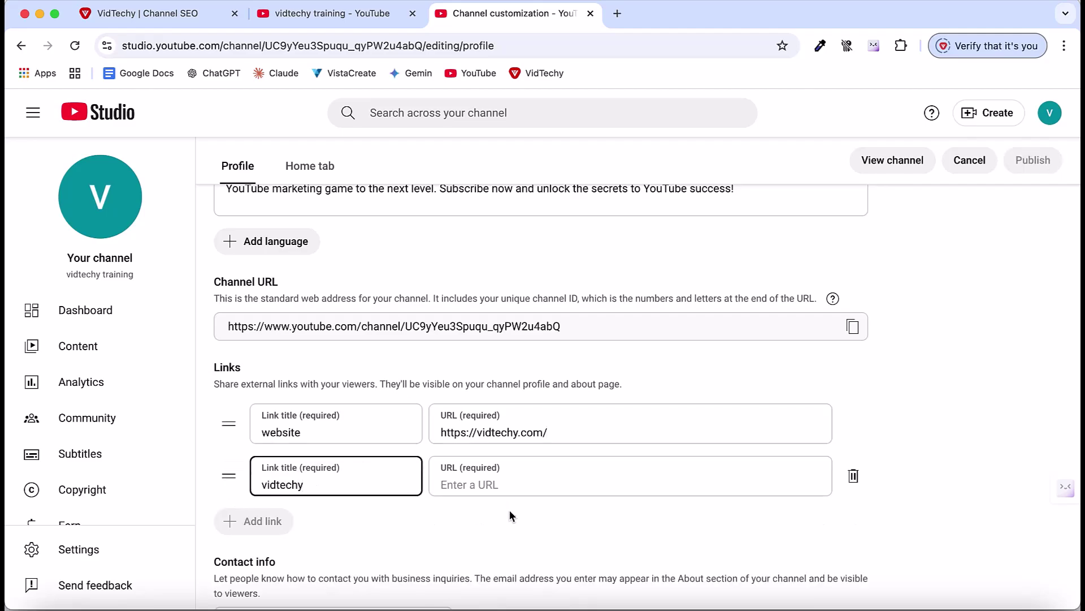
{"action": "left_click", "coordinate": [492, 485]}
{"action": "left_click", "coordinate": [164, 13]}
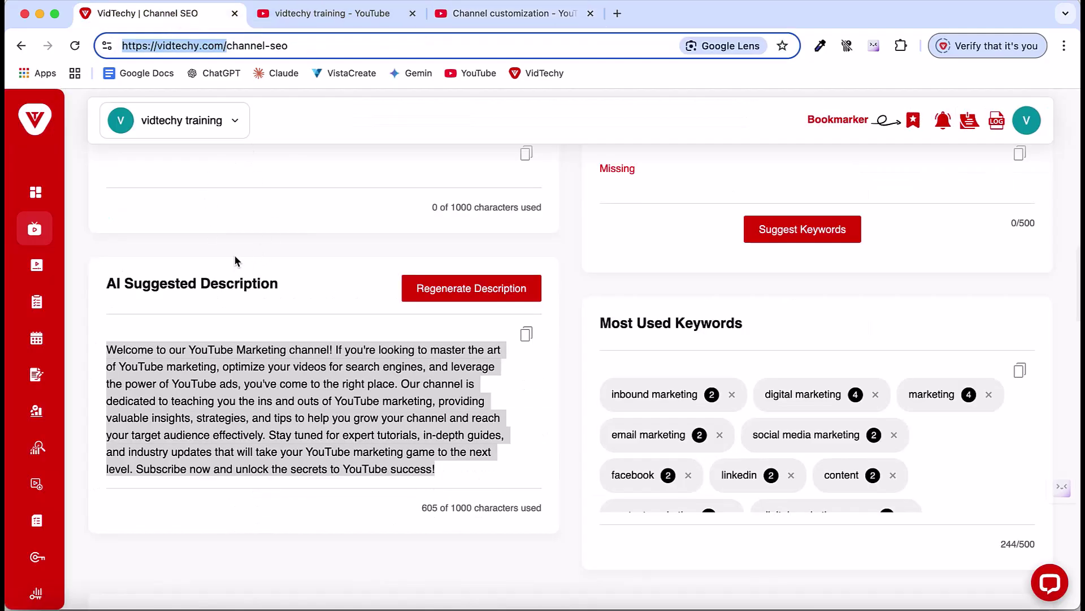
{"action": "scroll", "coordinate": [235, 260], "scroll_direction": "up", "scroll_amount": 15}
{"action": "left_click", "coordinate": [383, 261]}
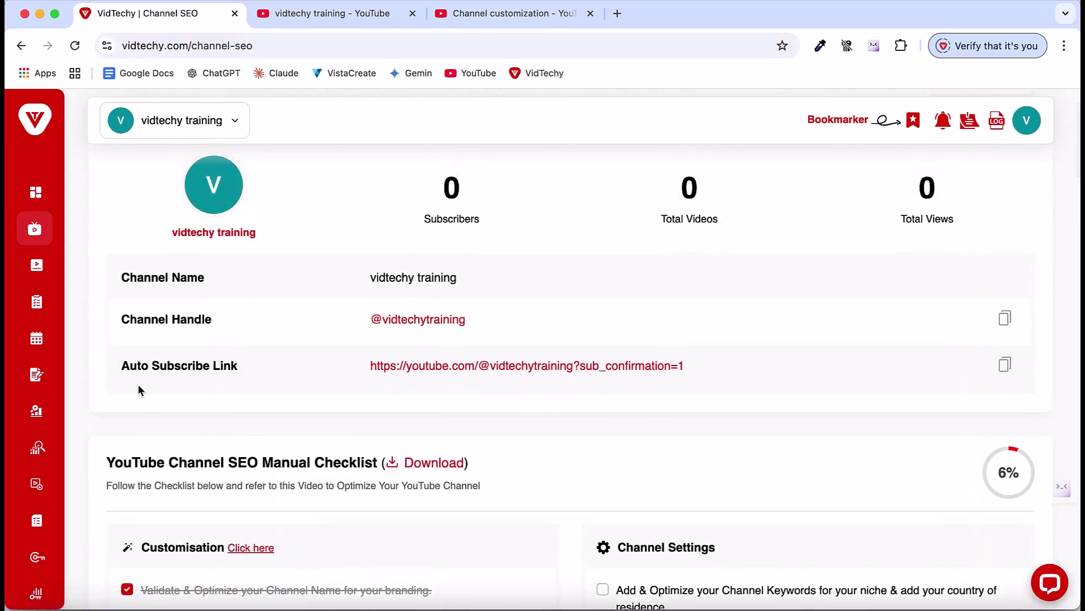
{"action": "left_click_drag", "start_coordinate": [119, 369], "coordinate": [238, 370]}
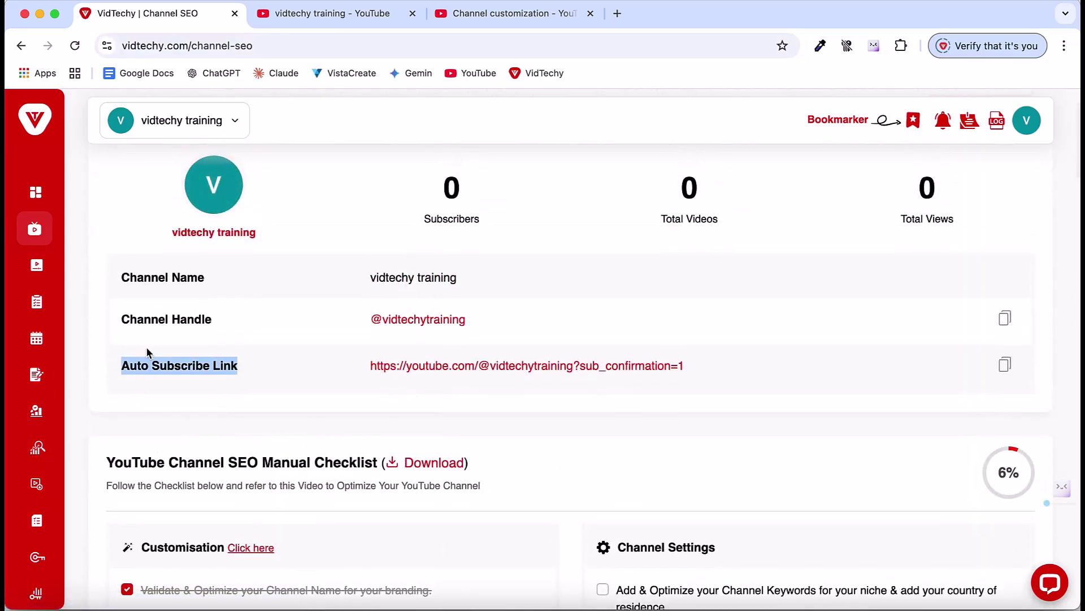
{"action": "left_click", "coordinate": [1008, 369]}
{"action": "key", "text": "super+c"}
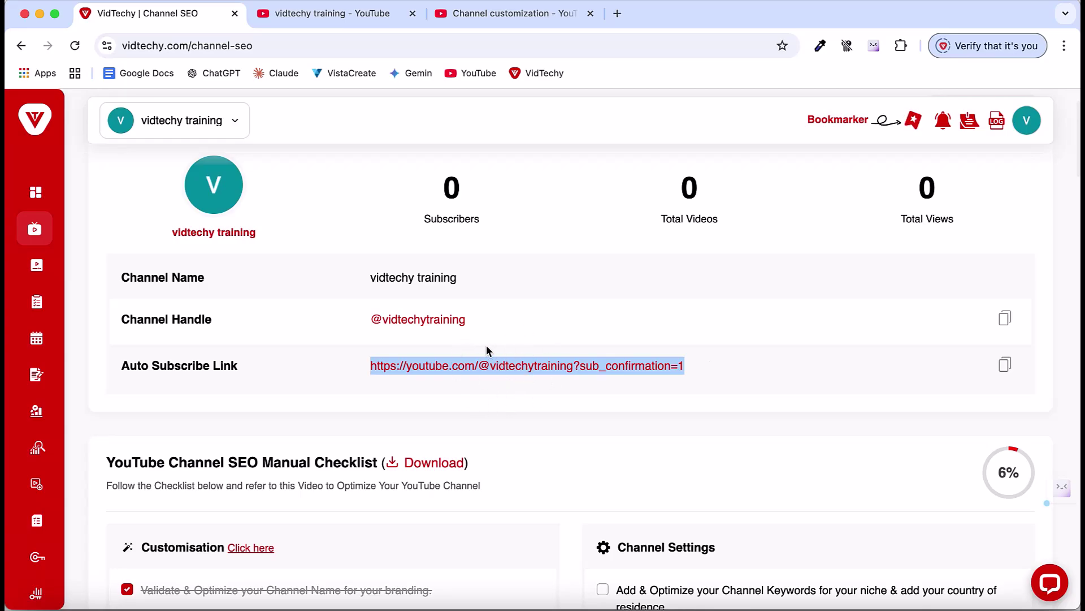
{"action": "left_click", "coordinate": [509, 13]}
{"action": "key", "text": "super+v"}
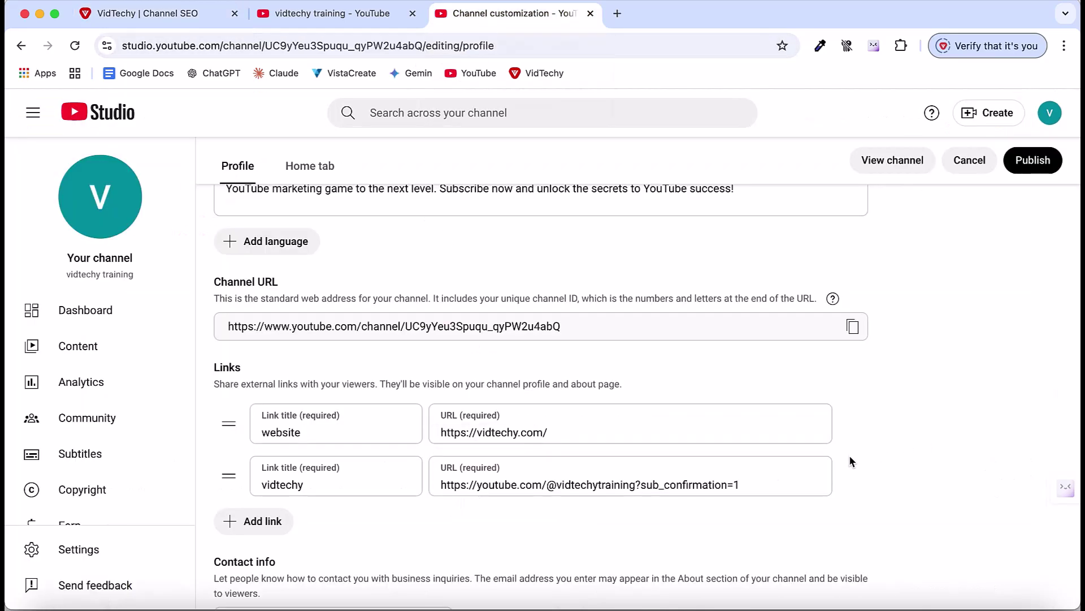
{"action": "left_click", "coordinate": [1063, 47]}
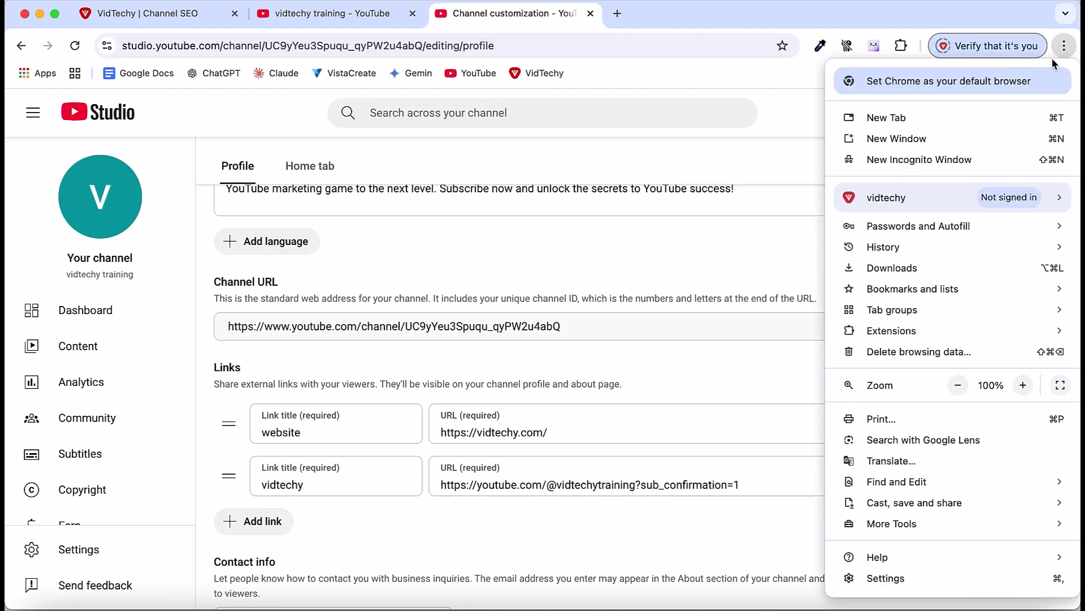
{"action": "left_click", "coordinate": [937, 156]}
{"action": "key", "text": "super+v"}
{"action": "key", "text": "Return"}
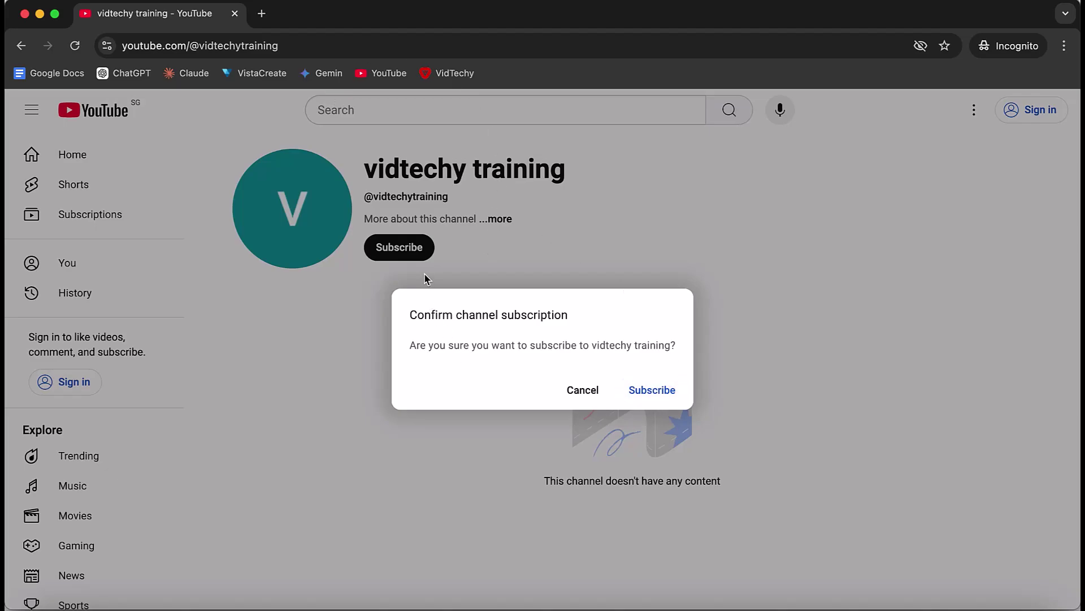
- Add Linkedin (linkedin.com/company/vidtechy/) and Facebook (facebook.com/Vidtechy) channel links
{"action": "left_click", "coordinate": [25, 14]}
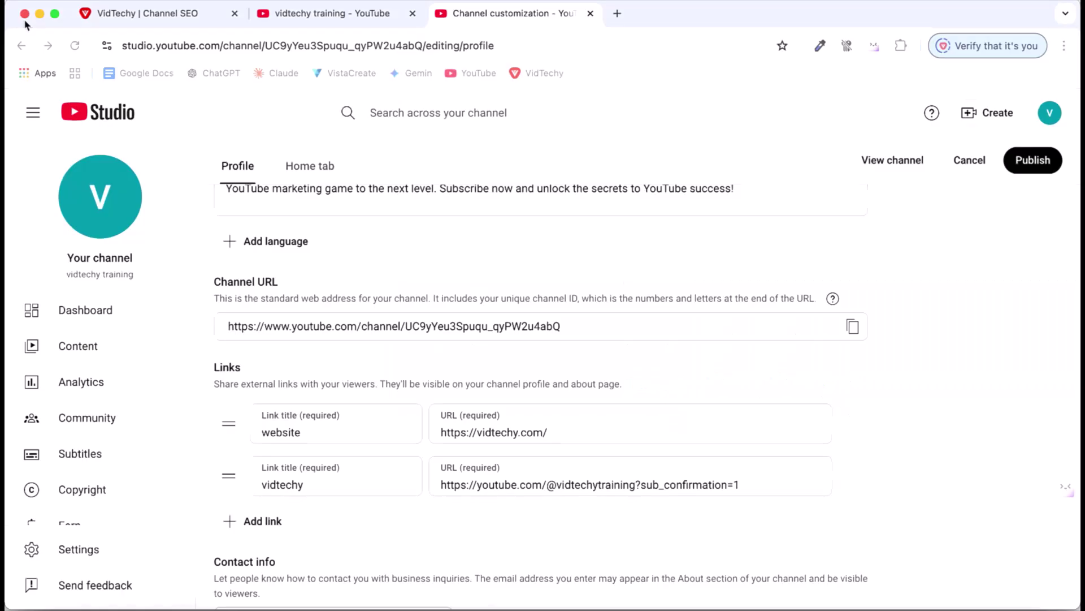
{"action": "left_click", "coordinate": [261, 431]}
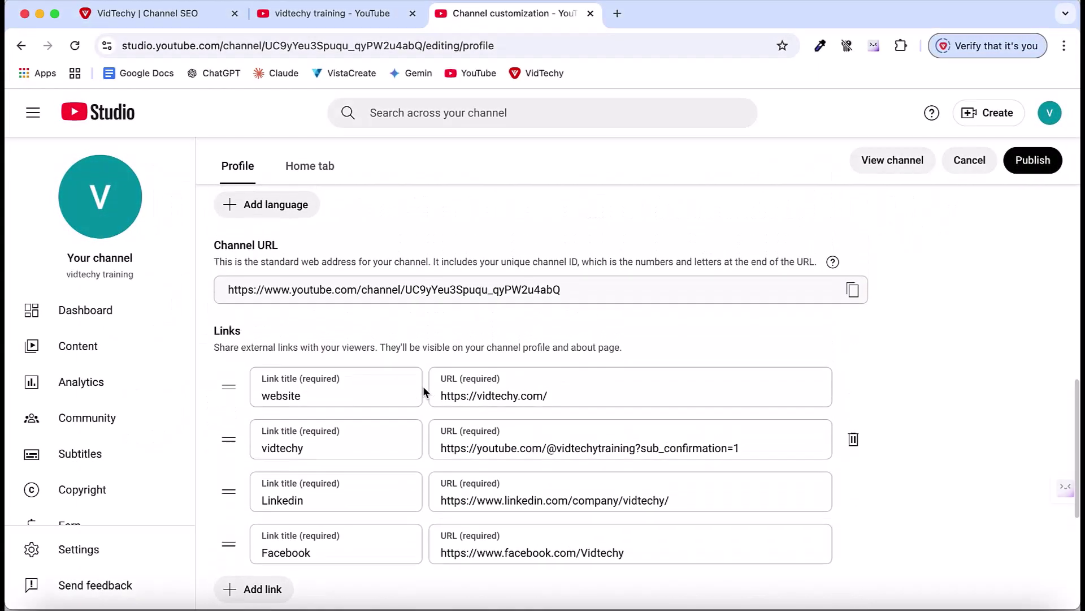
{"action": "scroll", "coordinate": [423, 385], "scroll_direction": "down", "scroll_amount": 3}
{"action": "left_click", "coordinate": [379, 411]}
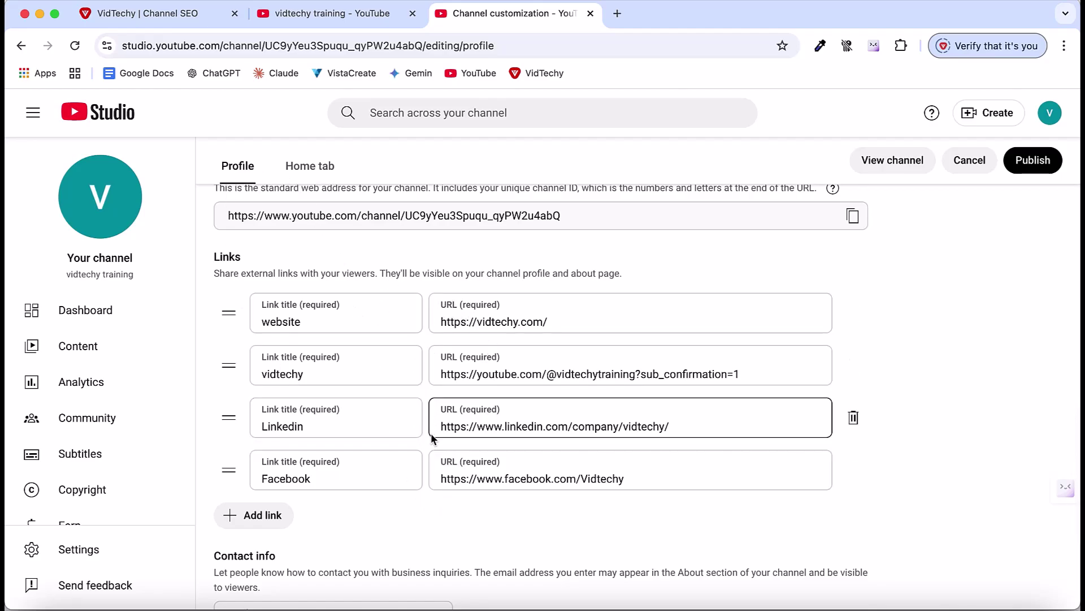
{"action": "scroll", "coordinate": [367, 409], "scroll_direction": "down", "scroll_amount": 3}
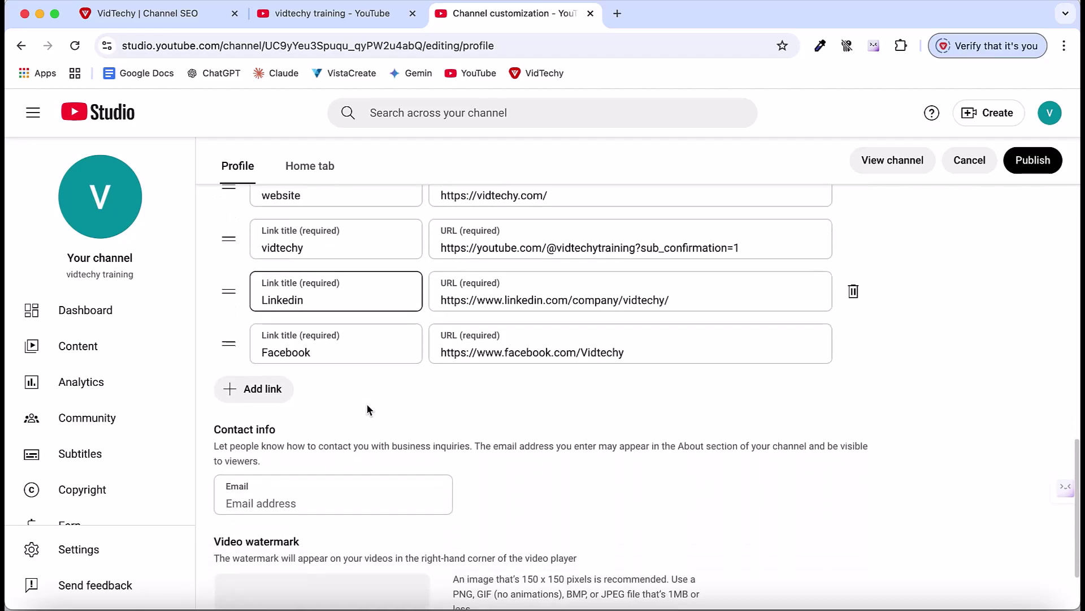
- Paste the business support e-mail into Contact info and review the profile page
{"action": "scroll", "coordinate": [367, 407], "scroll_direction": "down", "scroll_amount": 1}
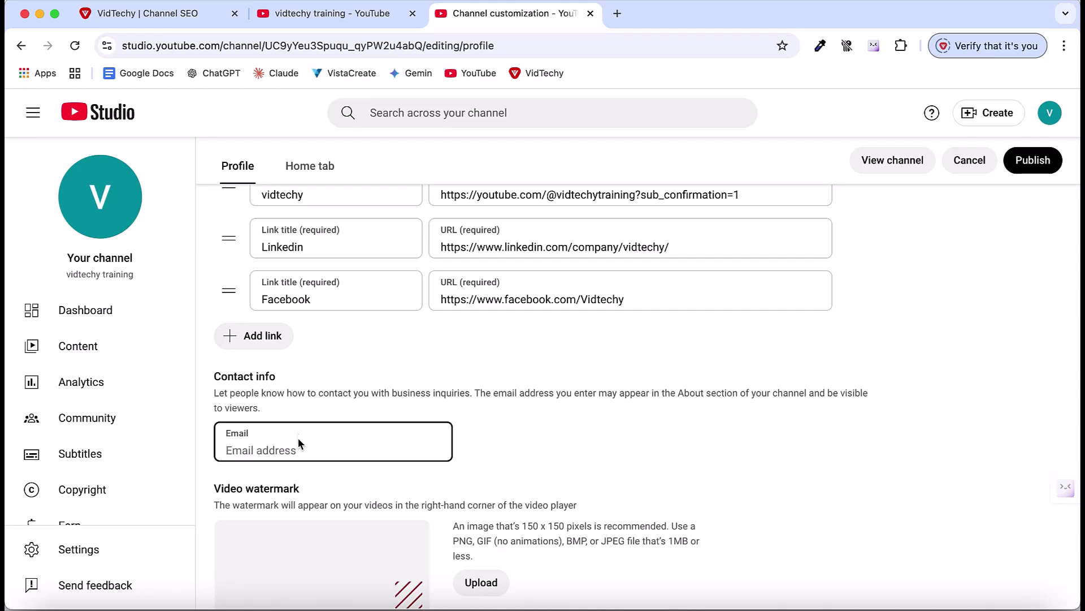
{"action": "key", "text": "super+v"}
{"action": "scroll", "coordinate": [339, 405], "scroll_direction": "down", "scroll_amount": 2}
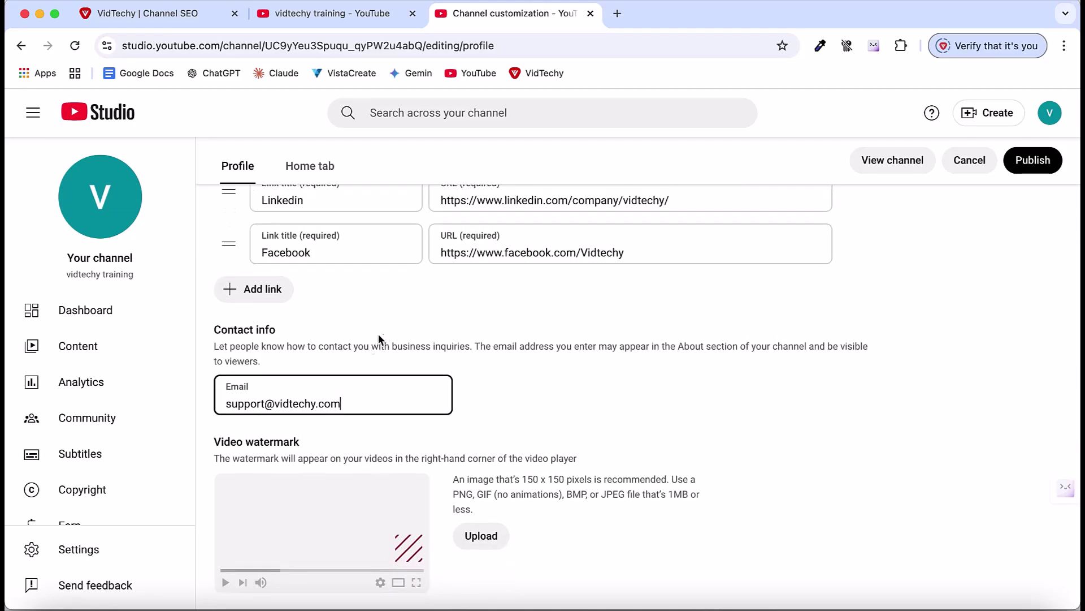
{"action": "scroll", "coordinate": [382, 331], "scroll_direction": "up", "scroll_amount": 1}
{"action": "scroll", "coordinate": [396, 330], "scroll_direction": "up", "scroll_amount": 8}
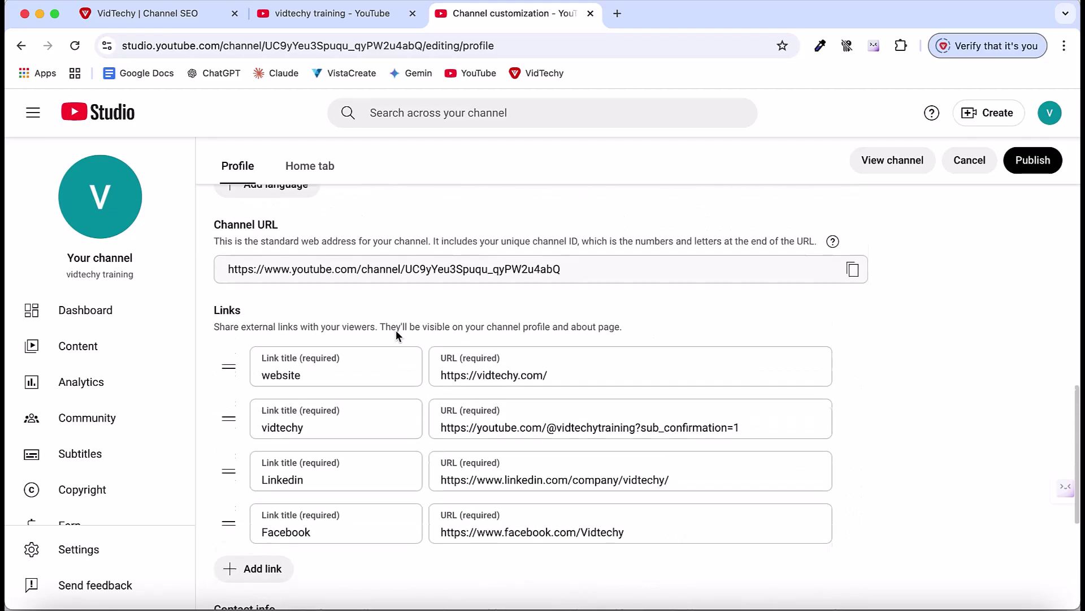
{"action": "scroll", "coordinate": [368, 368], "scroll_direction": "up", "scroll_amount": 1}
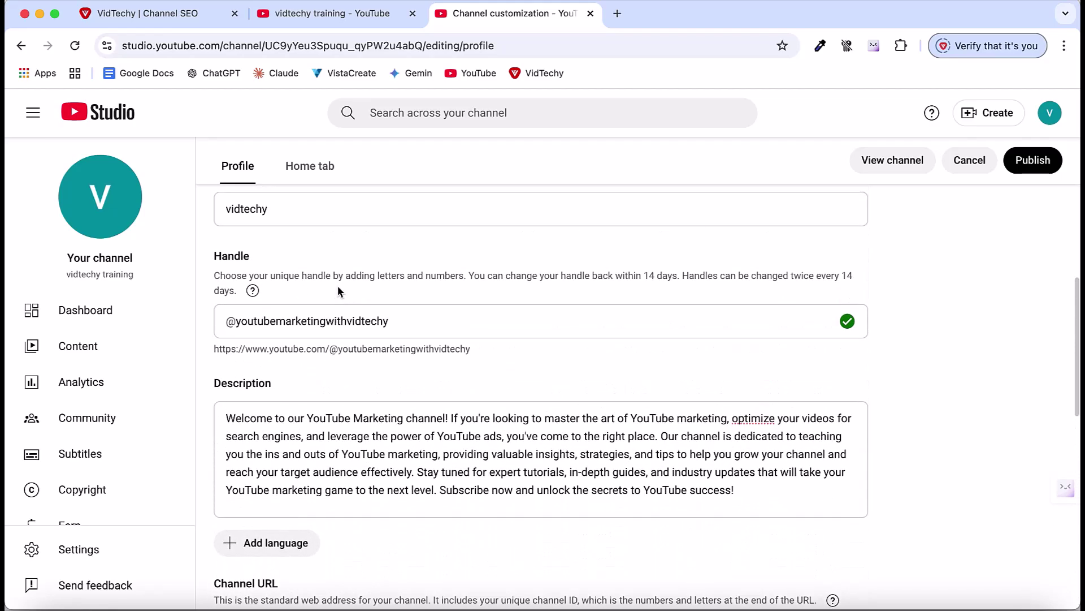
{"action": "scroll", "coordinate": [338, 286], "scroll_direction": "up", "scroll_amount": 2}
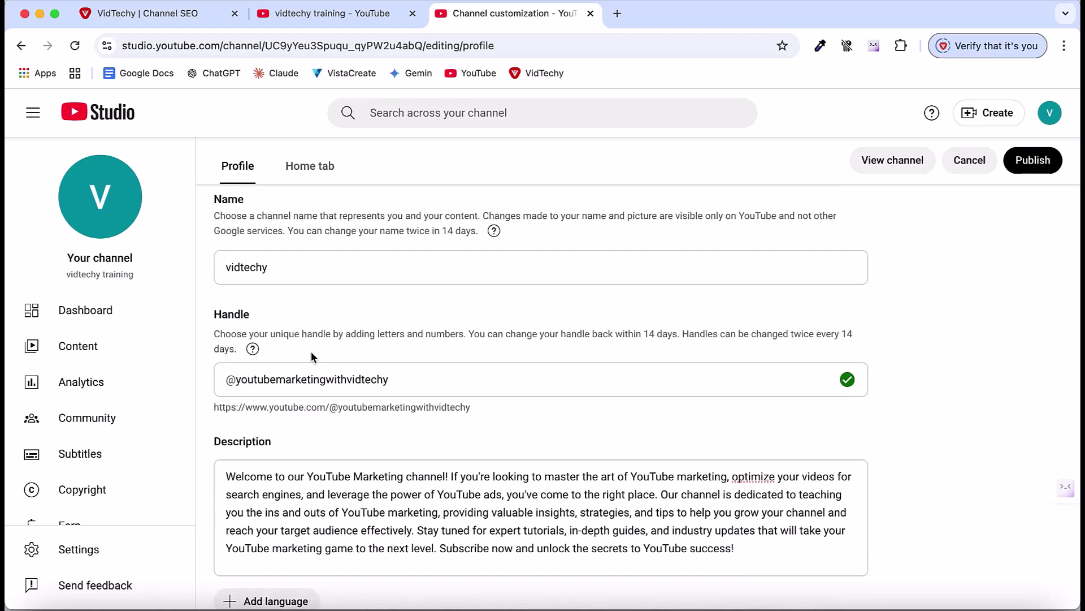
{"action": "scroll", "coordinate": [311, 359], "scroll_direction": "down", "scroll_amount": 8}
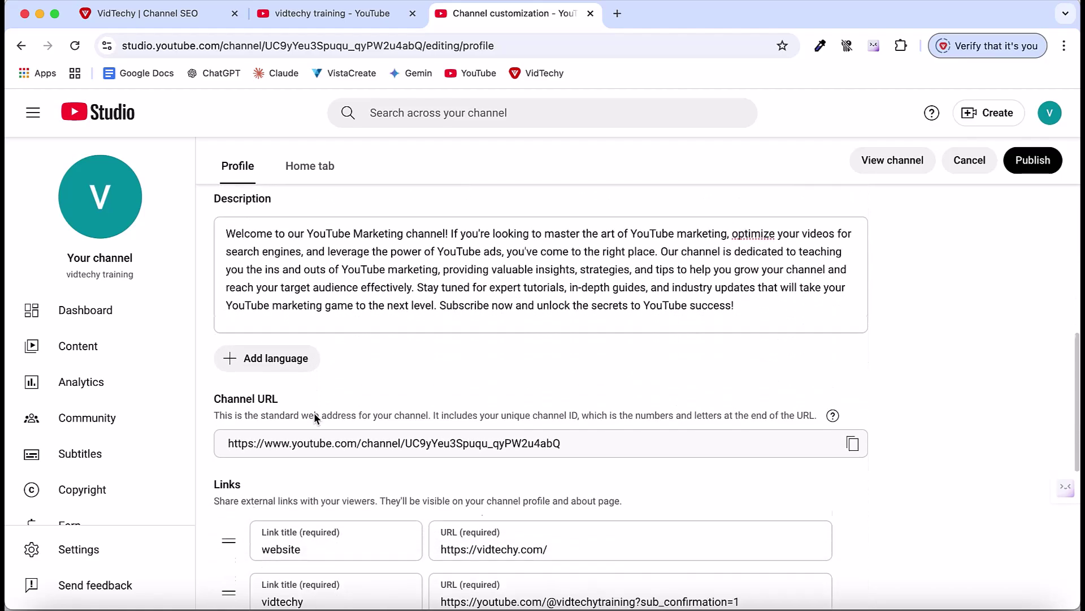
{"action": "scroll", "coordinate": [313, 412], "scroll_direction": "down", "scroll_amount": 14}
{"action": "left_click", "coordinate": [318, 419]}
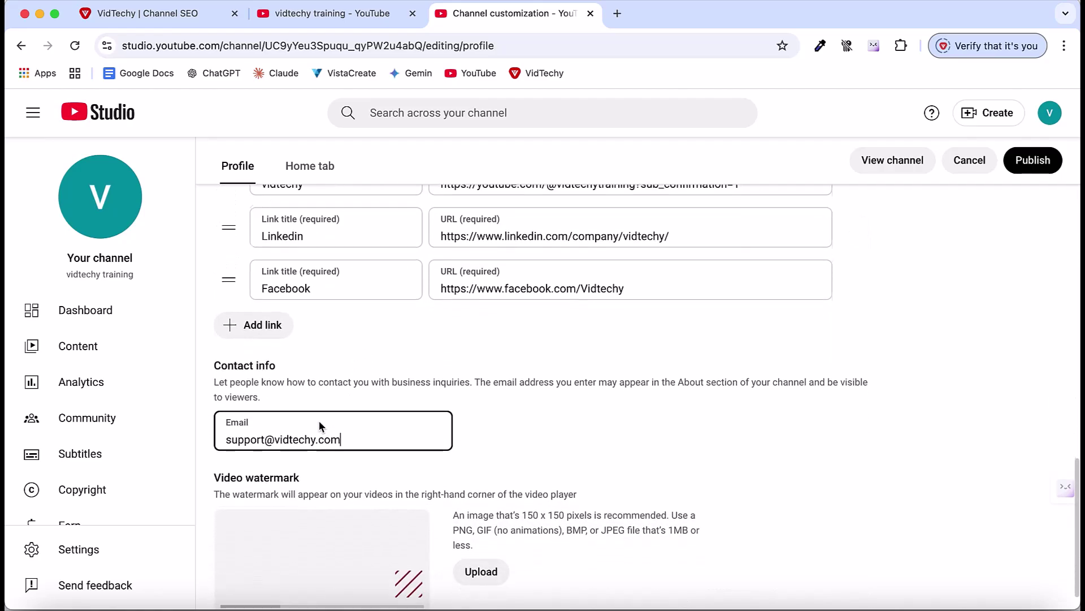
- Go back to VidTechy's channel SEO checklist and dismiss the saved links popup
{"action": "left_click", "coordinate": [243, 13]}
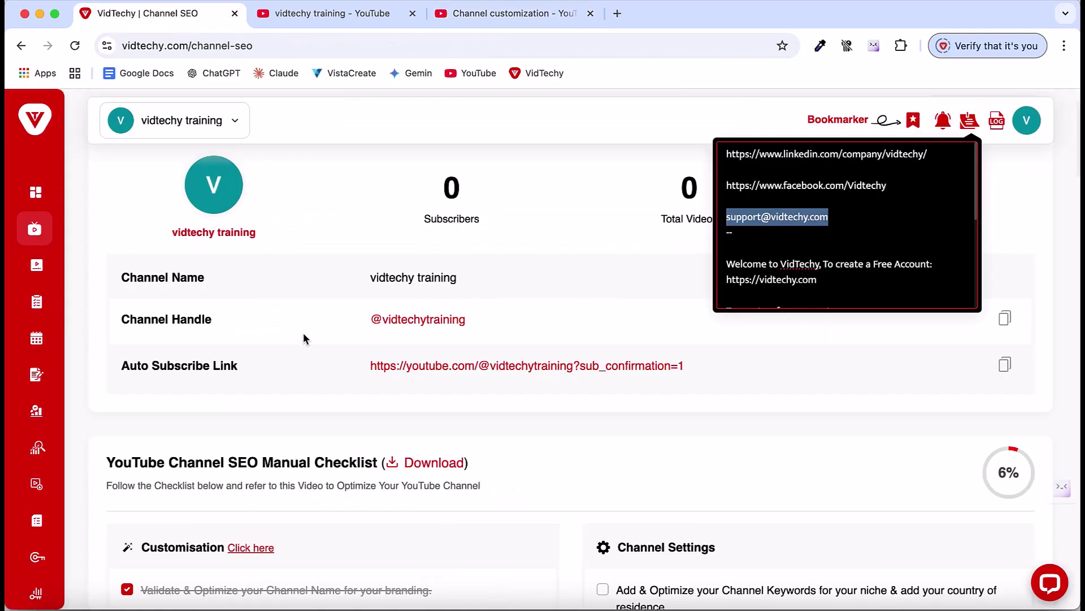
{"action": "scroll", "coordinate": [574, 296], "scroll_direction": "down", "scroll_amount": 5}
{"action": "left_click", "coordinate": [453, 388]}
{"action": "scroll", "coordinate": [453, 388], "scroll_direction": "down", "scroll_amount": 5}
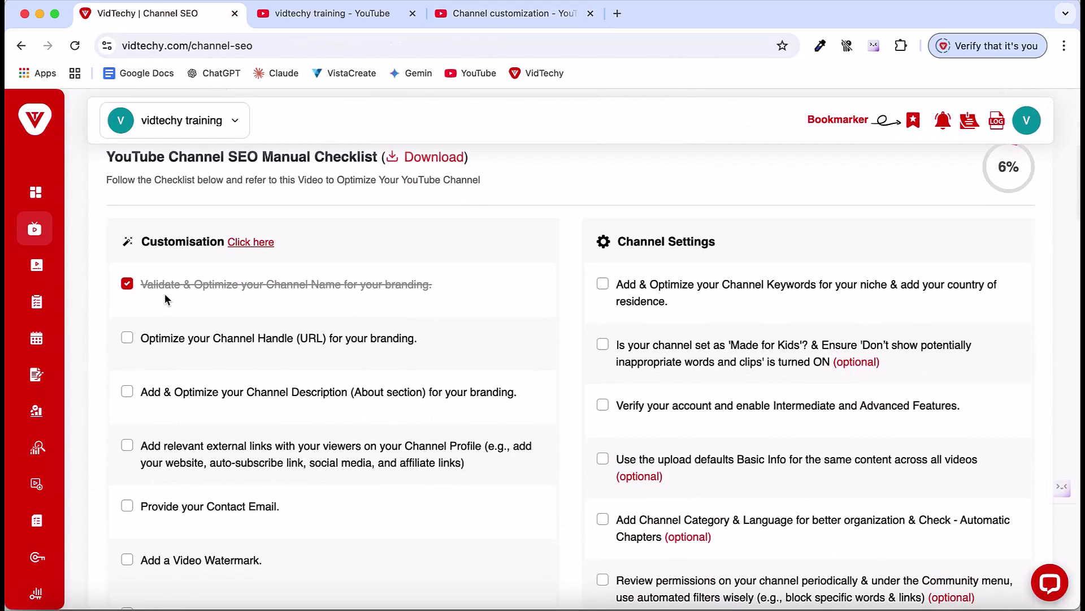
- Tick the Handle, Description, External links and Contact Email items, then return to YouTube Studio
{"action": "left_click", "coordinate": [128, 338]}
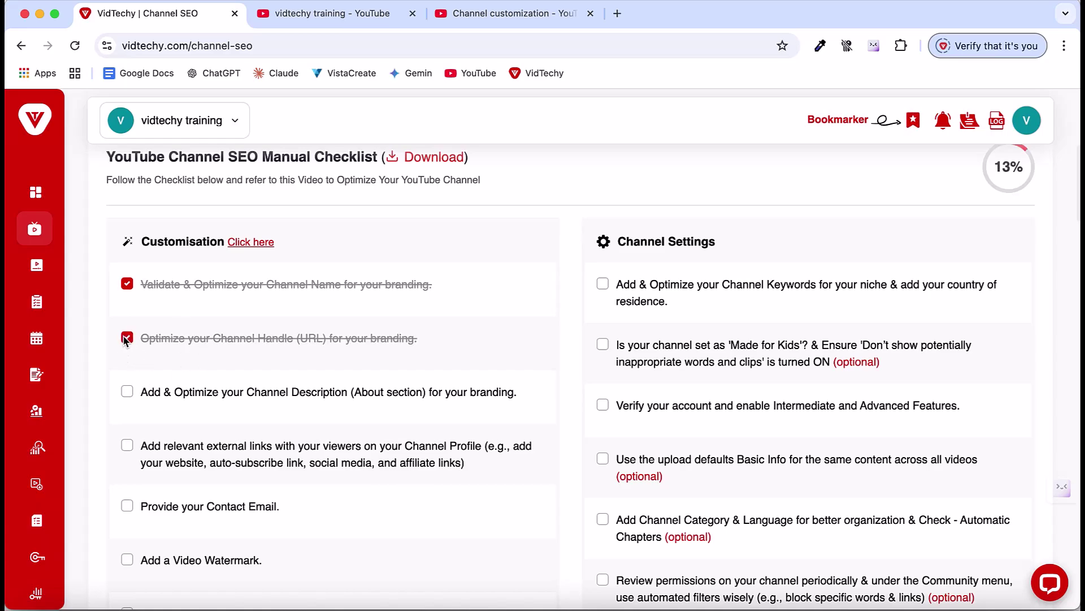
{"action": "left_click", "coordinate": [127, 392]}
{"action": "scroll", "coordinate": [222, 407], "scroll_direction": "down", "scroll_amount": 2}
{"action": "left_click", "coordinate": [128, 335]}
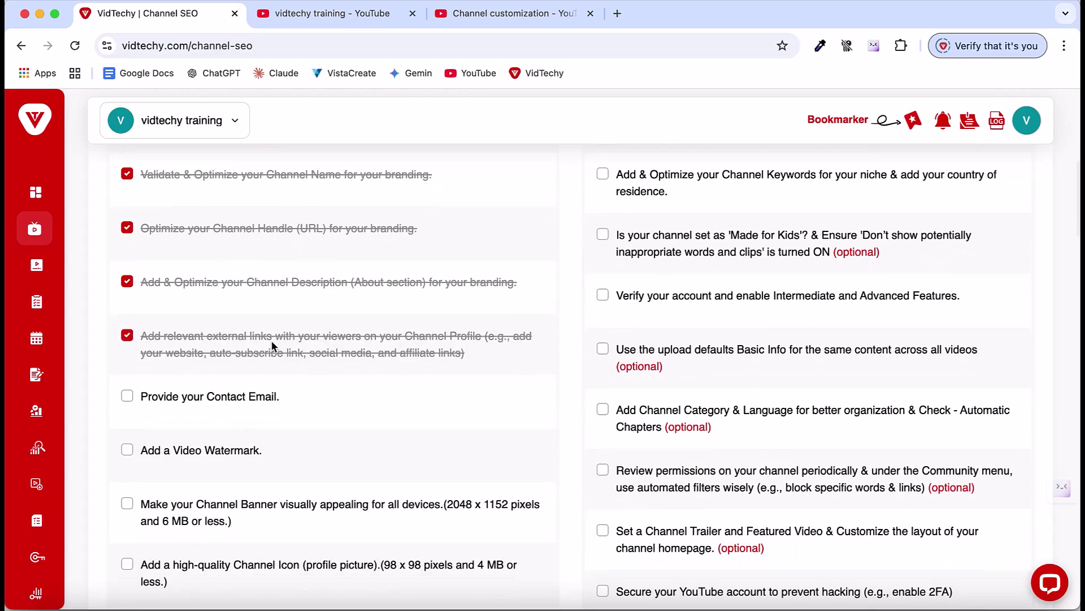
{"action": "left_click", "coordinate": [128, 396]}
{"action": "scroll", "coordinate": [246, 412], "scroll_direction": "down", "scroll_amount": 1}
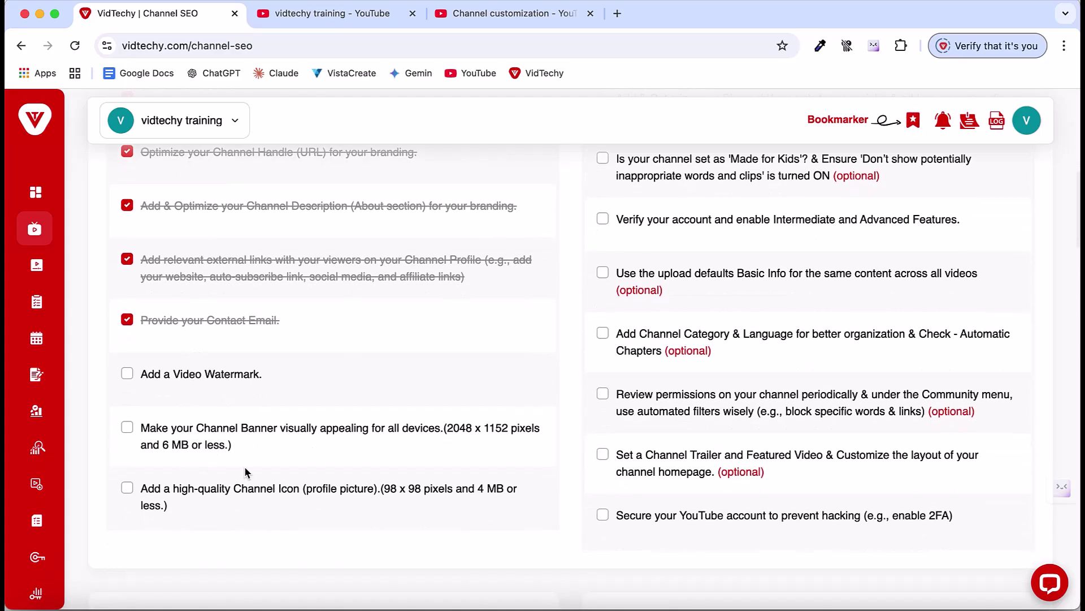
{"action": "left_click", "coordinate": [348, 13]}
- Upload the VidTechy artwork as the channel banner image
{"action": "left_click", "coordinate": [485, 14]}
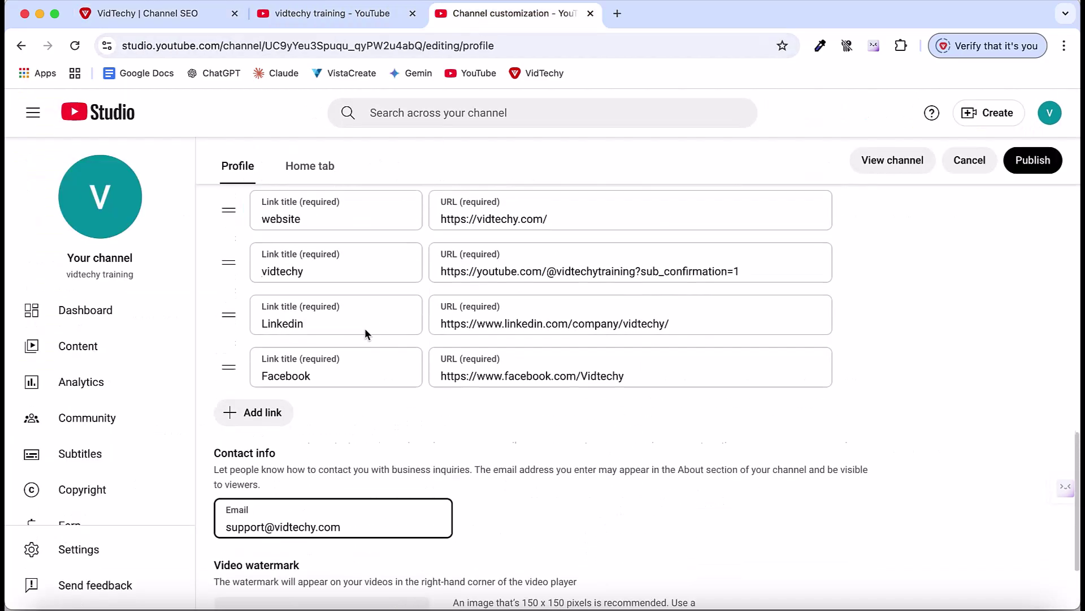
{"action": "scroll", "coordinate": [365, 328], "scroll_direction": "up", "scroll_amount": 15}
{"action": "left_click", "coordinate": [481, 333]}
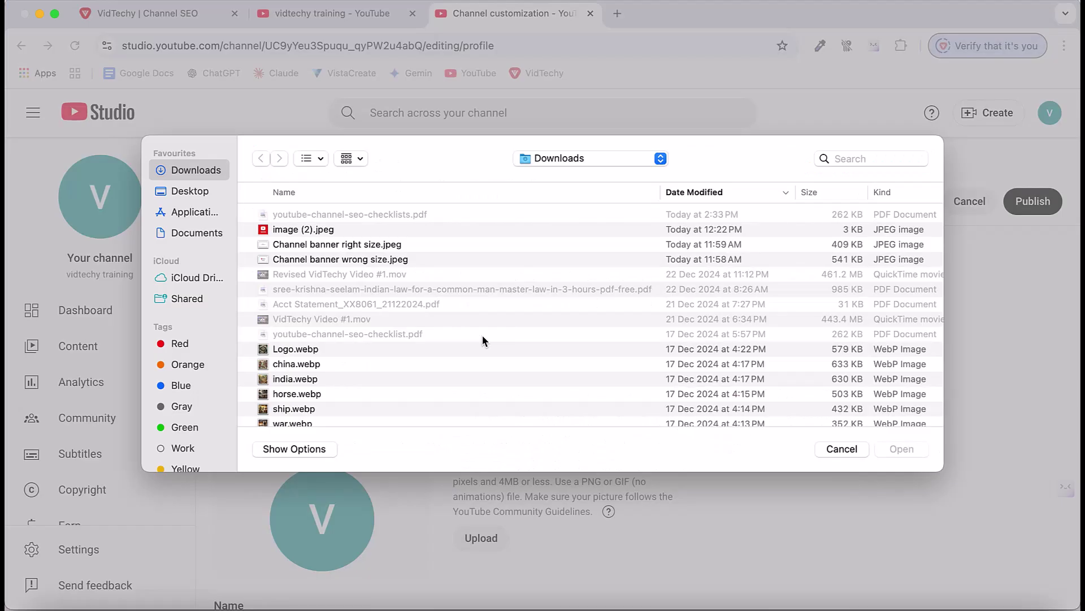
{"action": "double_click", "coordinate": [320, 258]}
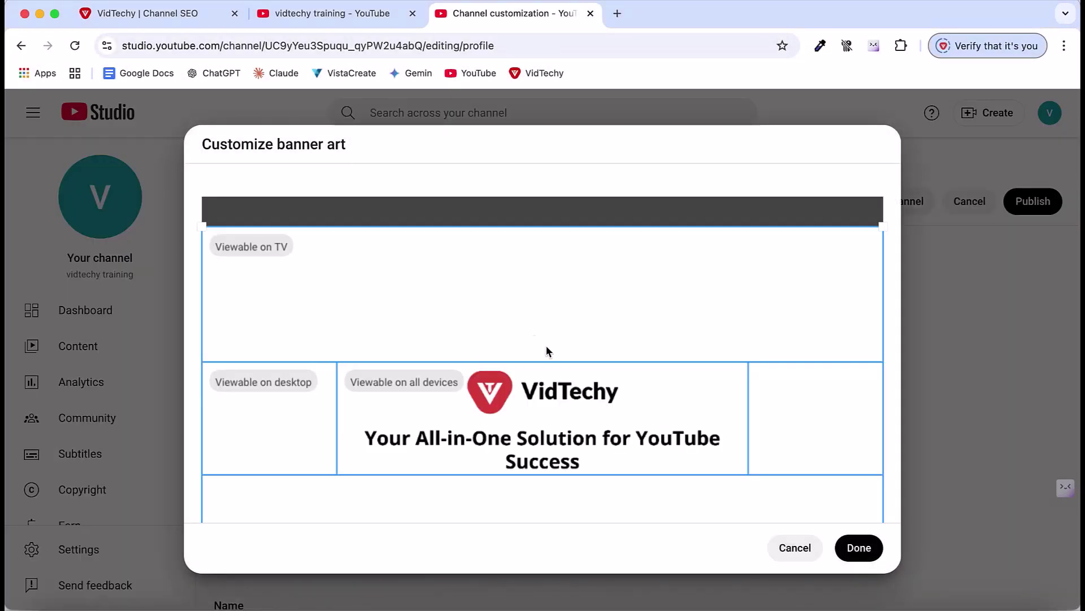
{"action": "left_click", "coordinate": [857, 548]}
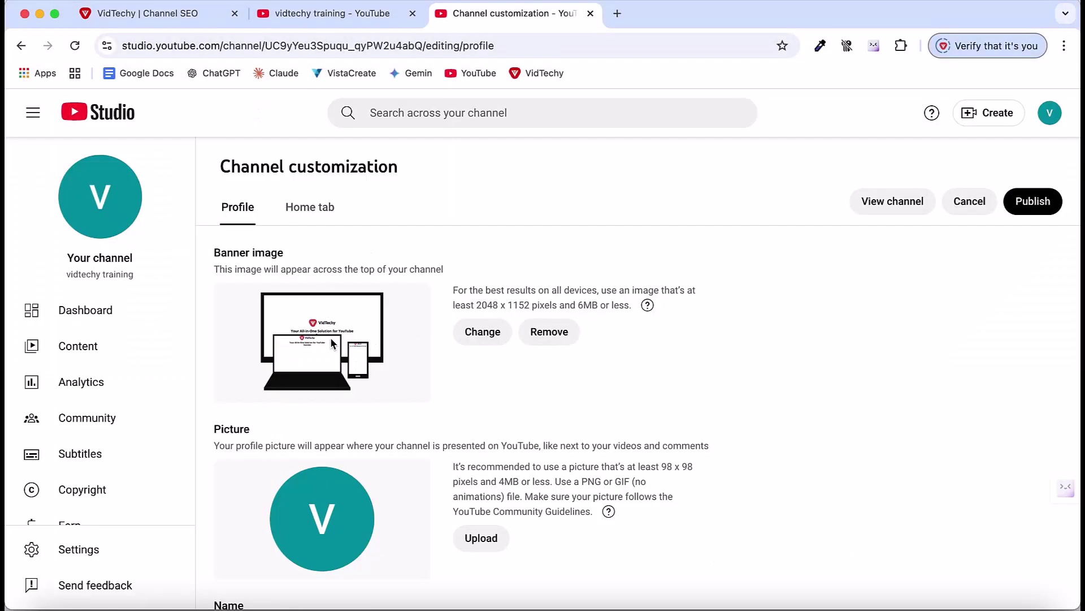
- Set Desktop > Channel profile.png, the red VidTechy logo, as the profile picture
{"action": "scroll", "coordinate": [331, 337], "scroll_direction": "down", "scroll_amount": 3}
{"action": "left_click", "coordinate": [467, 407]}
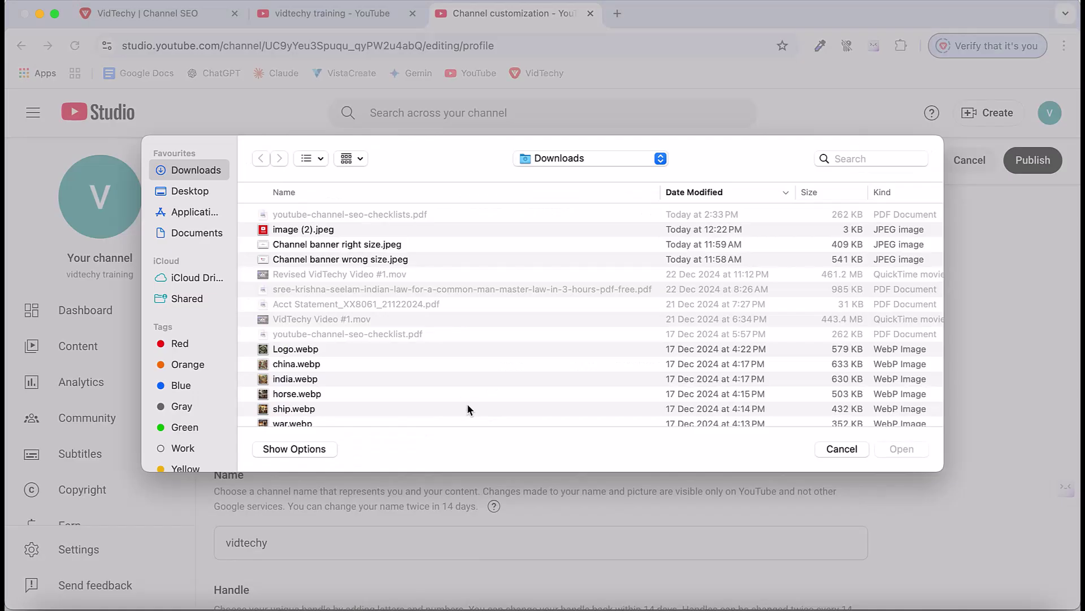
{"action": "left_click", "coordinate": [193, 191]}
{"action": "double_click", "coordinate": [310, 303]}
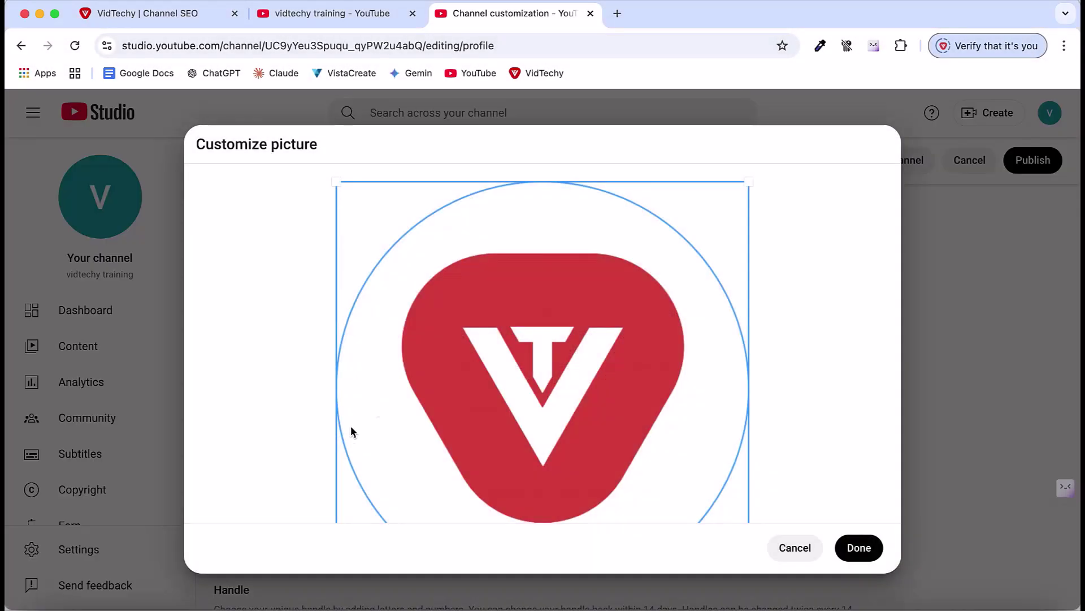
{"action": "left_click", "coordinate": [858, 547]}
{"action": "scroll", "coordinate": [337, 373], "scroll_direction": "up", "scroll_amount": 1}
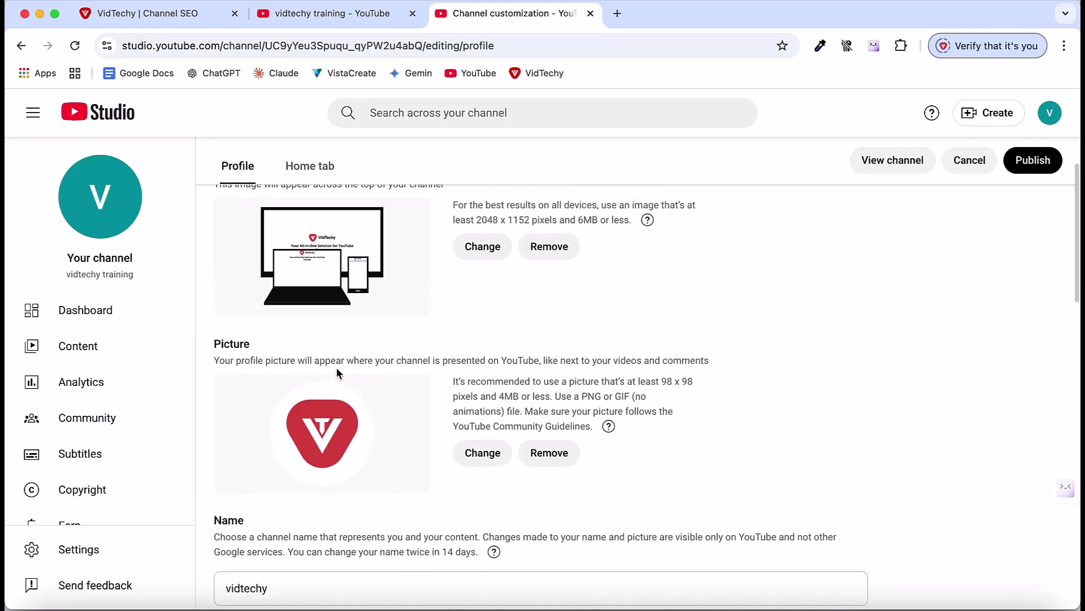
{"action": "scroll", "coordinate": [338, 373], "scroll_direction": "down", "scroll_amount": 1}
{"action": "scroll", "coordinate": [338, 373], "scroll_direction": "down", "scroll_amount": 1}
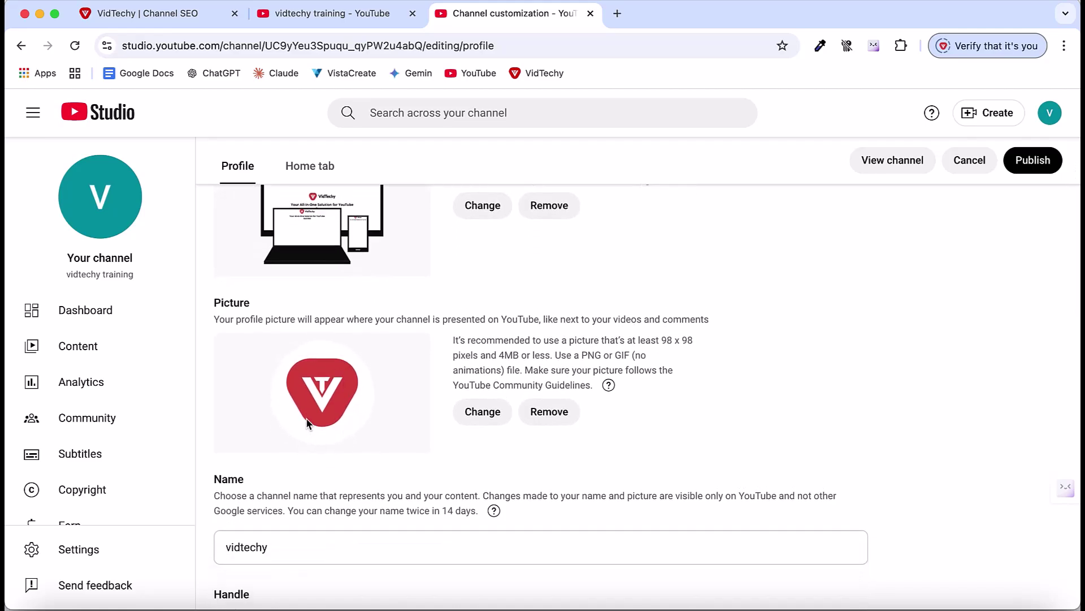
{"action": "scroll", "coordinate": [315, 408], "scroll_direction": "down", "scroll_amount": 15}
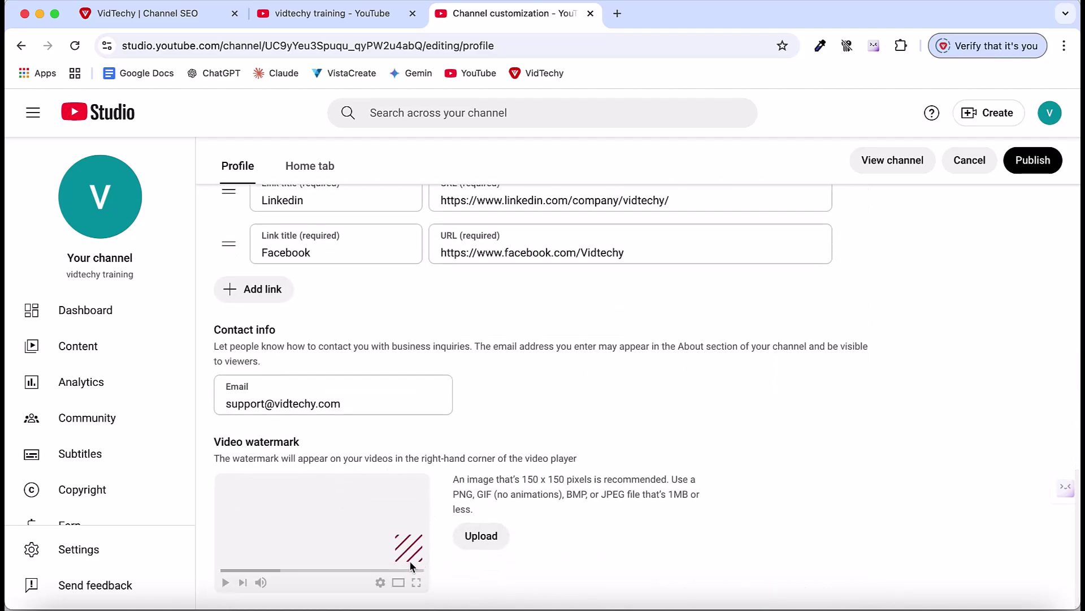
- Upload the red 'subscribe' image as the video watermark
{"action": "left_click", "coordinate": [481, 535]}
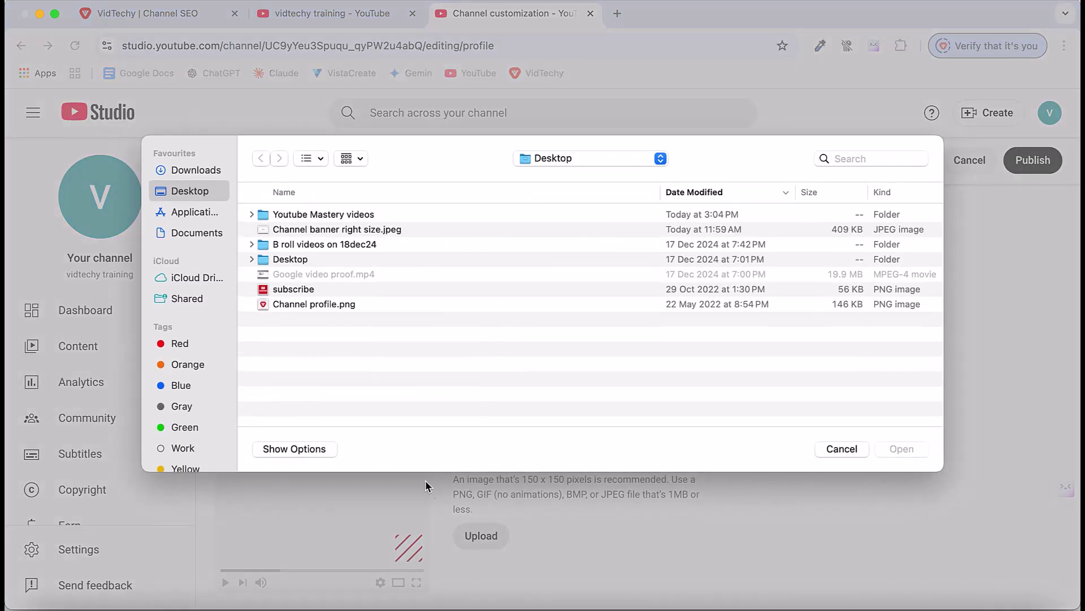
{"action": "double_click", "coordinate": [273, 290]}
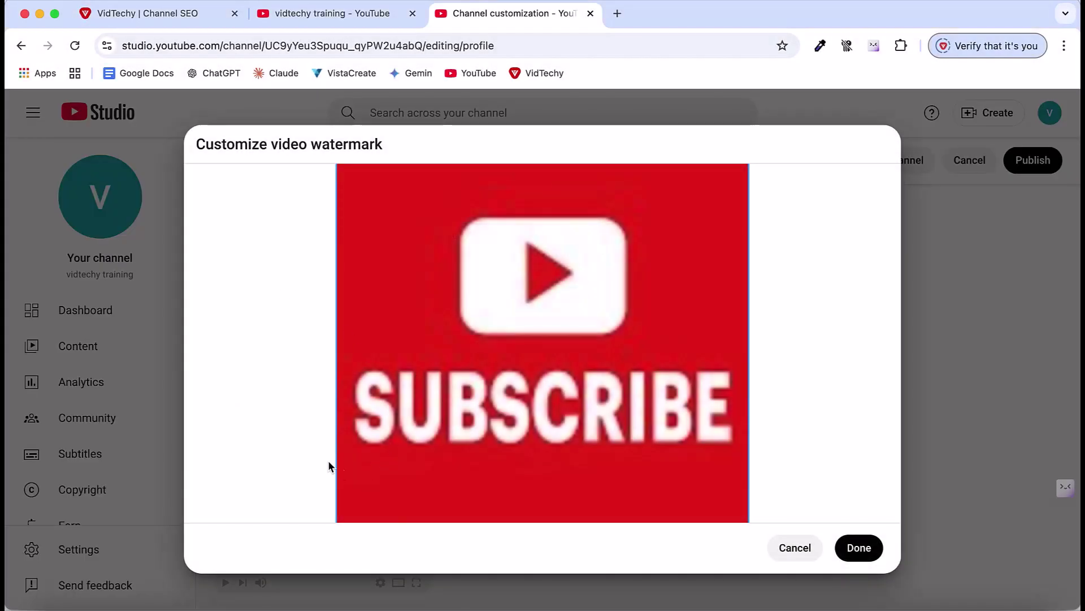
{"action": "left_click", "coordinate": [859, 548]}
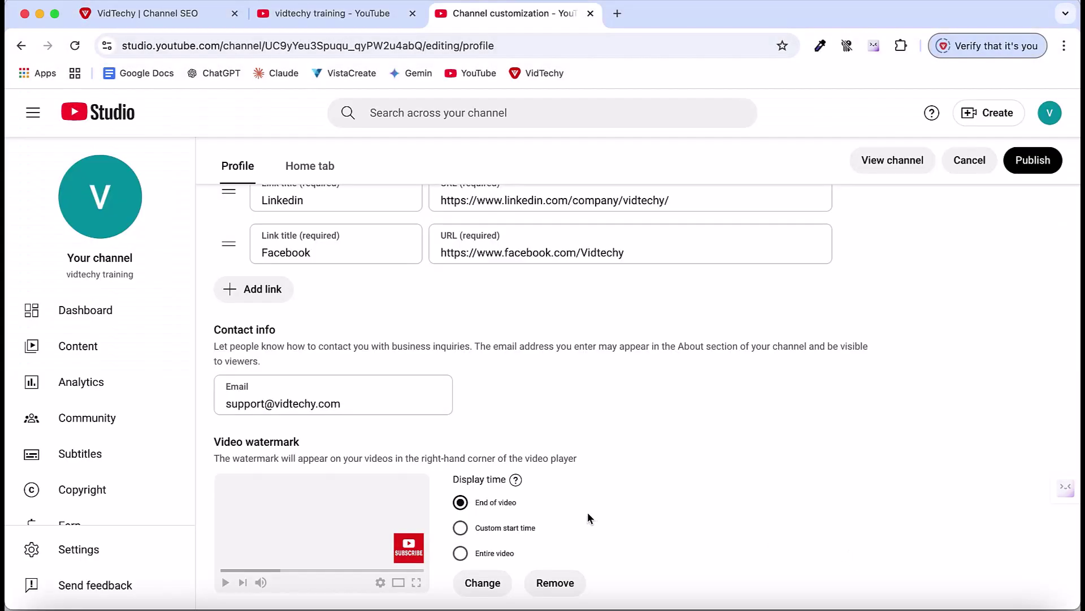
- Publish the channel profile changes
{"action": "scroll", "coordinate": [574, 374], "scroll_direction": "up", "scroll_amount": 6}
{"action": "scroll", "coordinate": [542, 375], "scroll_direction": "up", "scroll_amount": 9}
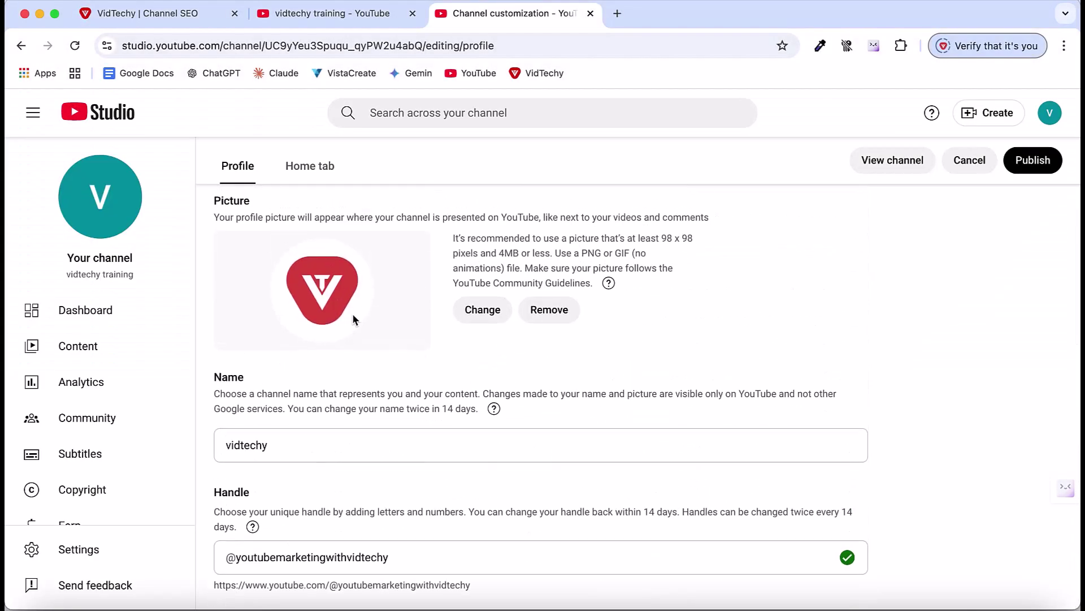
{"action": "scroll", "coordinate": [362, 339], "scroll_direction": "down", "scroll_amount": 14}
{"action": "scroll", "coordinate": [679, 283], "scroll_direction": "up", "scroll_amount": 10}
{"action": "left_click", "coordinate": [1033, 160]}
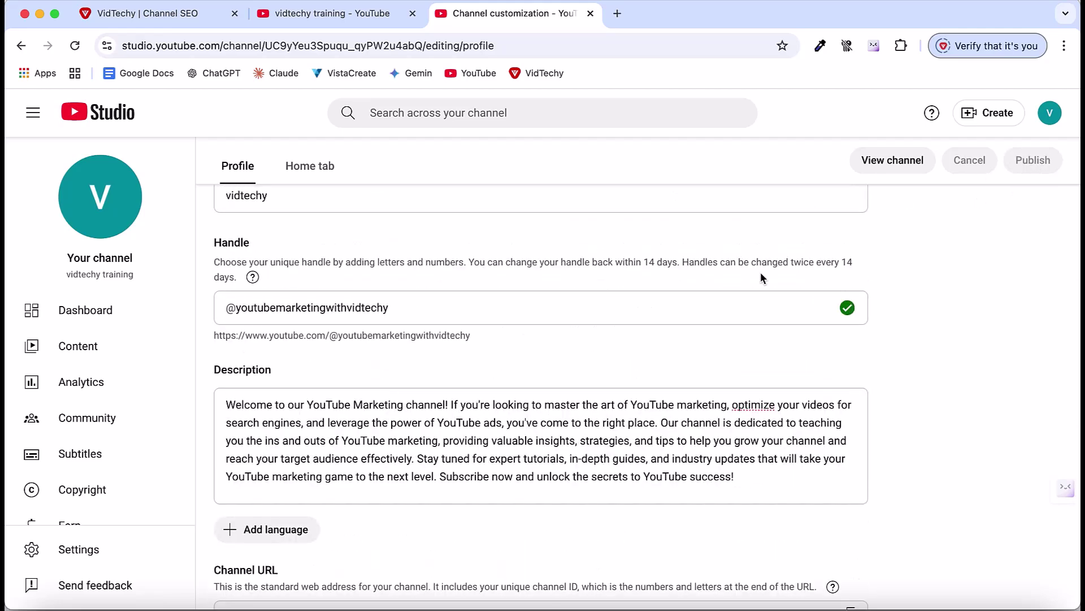
{"action": "scroll", "coordinate": [588, 292], "scroll_direction": "down", "scroll_amount": 8}
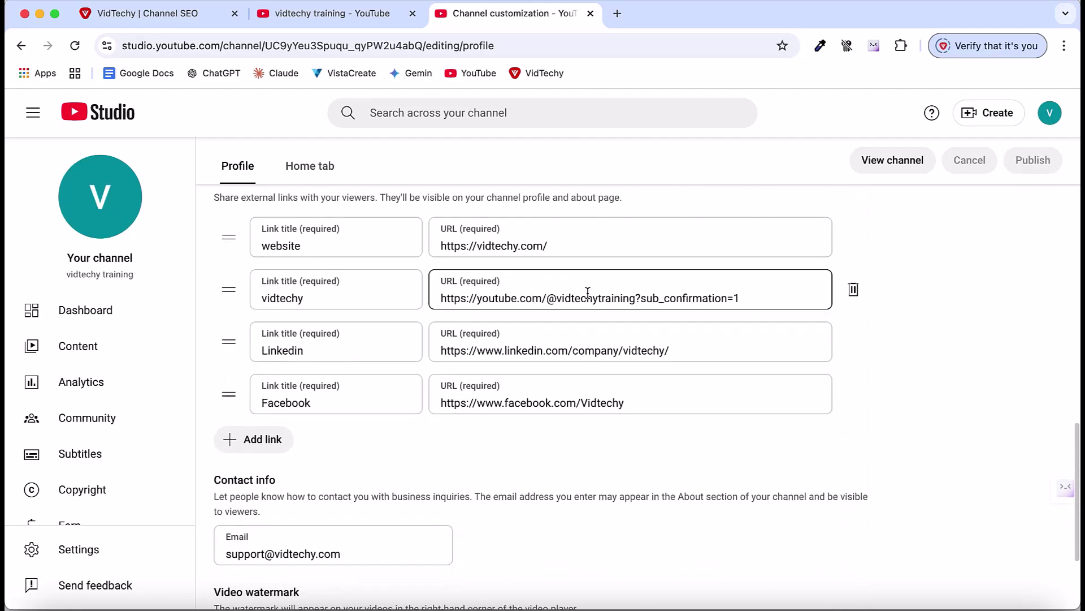
- Tick VidTechy's Video Watermark, Channel Banner and Channel Icon items, then return to YouTube Studio
{"action": "left_click", "coordinate": [187, 14]}
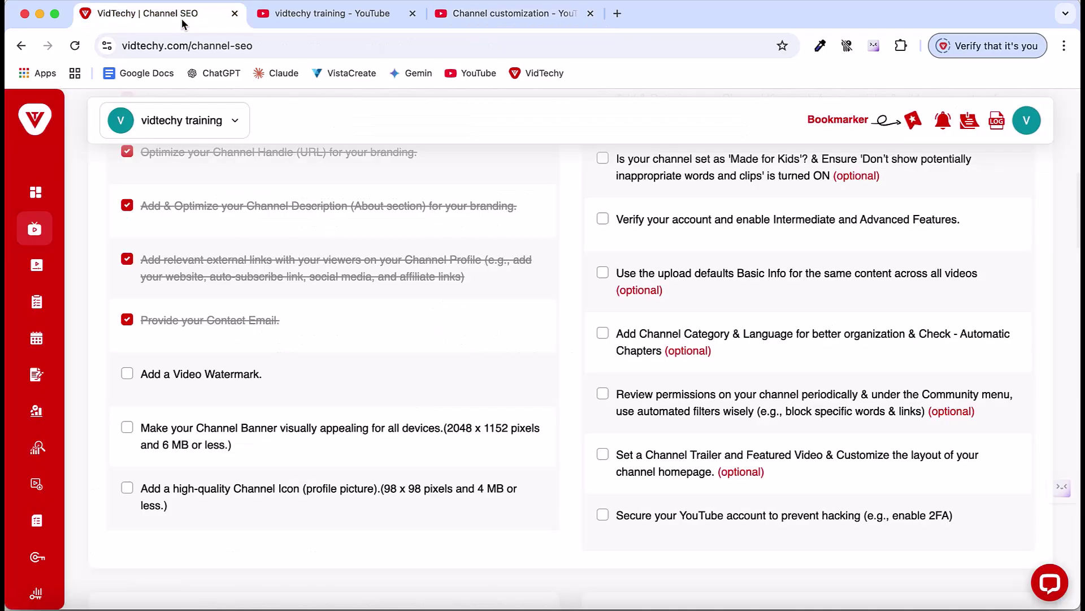
{"action": "left_click", "coordinate": [126, 373]}
{"action": "left_click", "coordinate": [127, 426]}
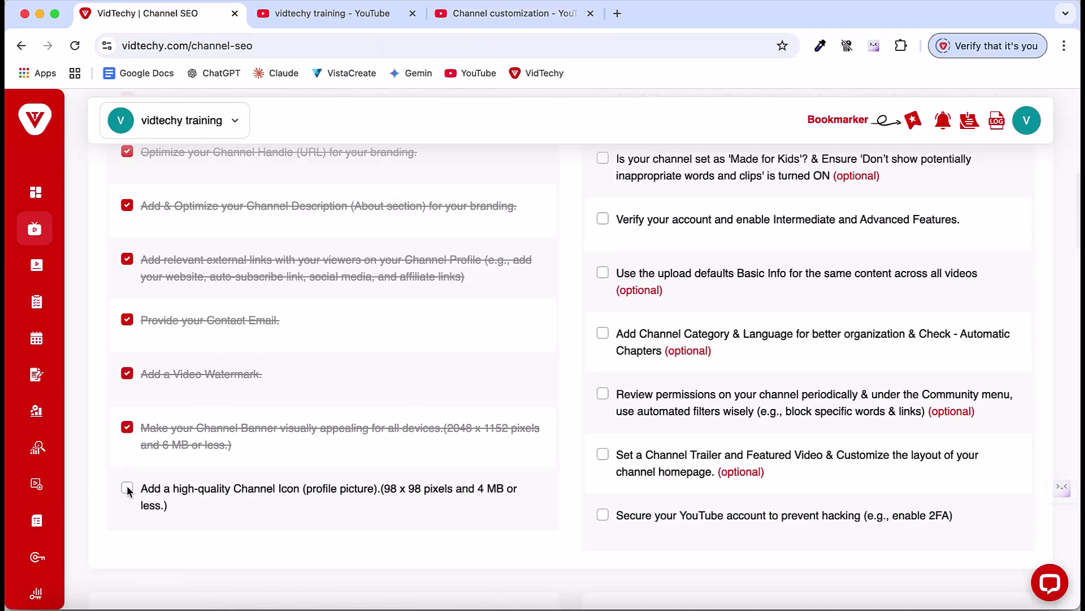
{"action": "left_click", "coordinate": [127, 487]}
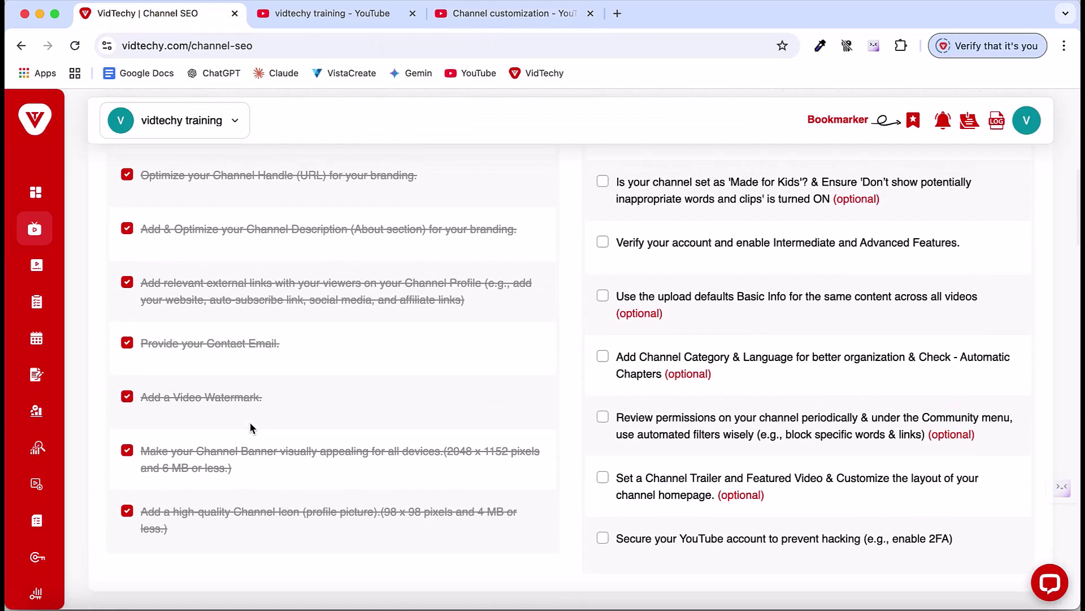
{"action": "scroll", "coordinate": [496, 303], "scroll_direction": "up", "scroll_amount": 3}
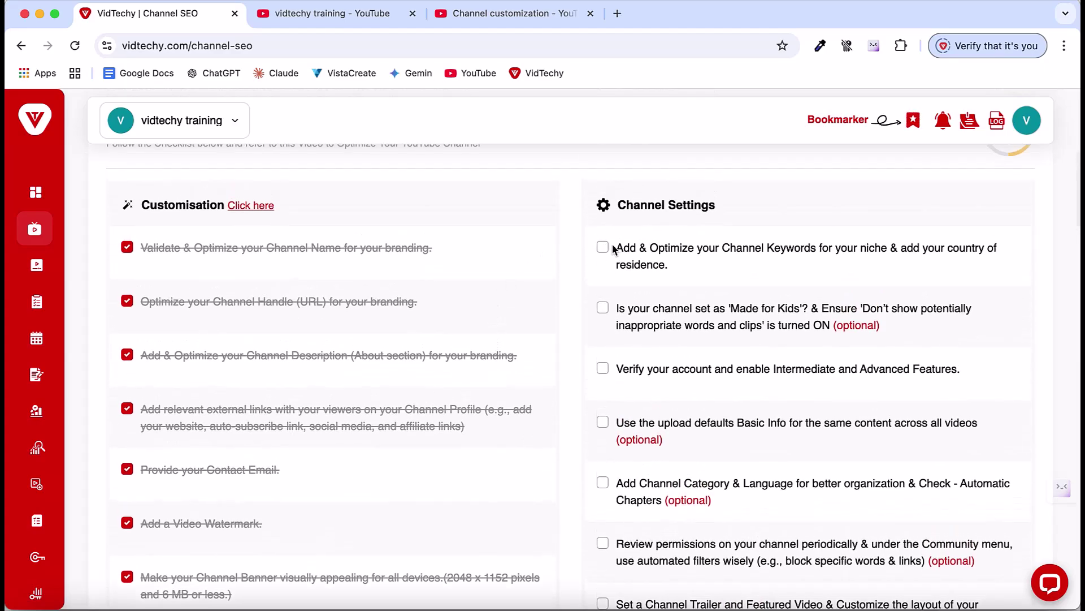
{"action": "left_click", "coordinate": [530, 13]}
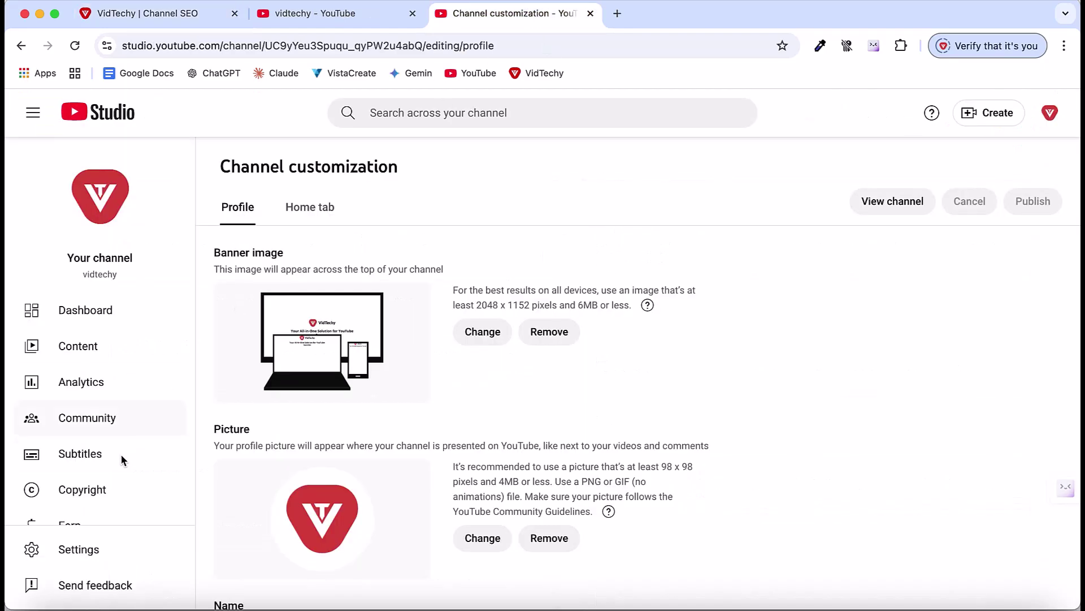
- In Settings > Channel > Basic info, choose Singapore as country of residence, then select the Keywords field
{"action": "left_click", "coordinate": [79, 550]}
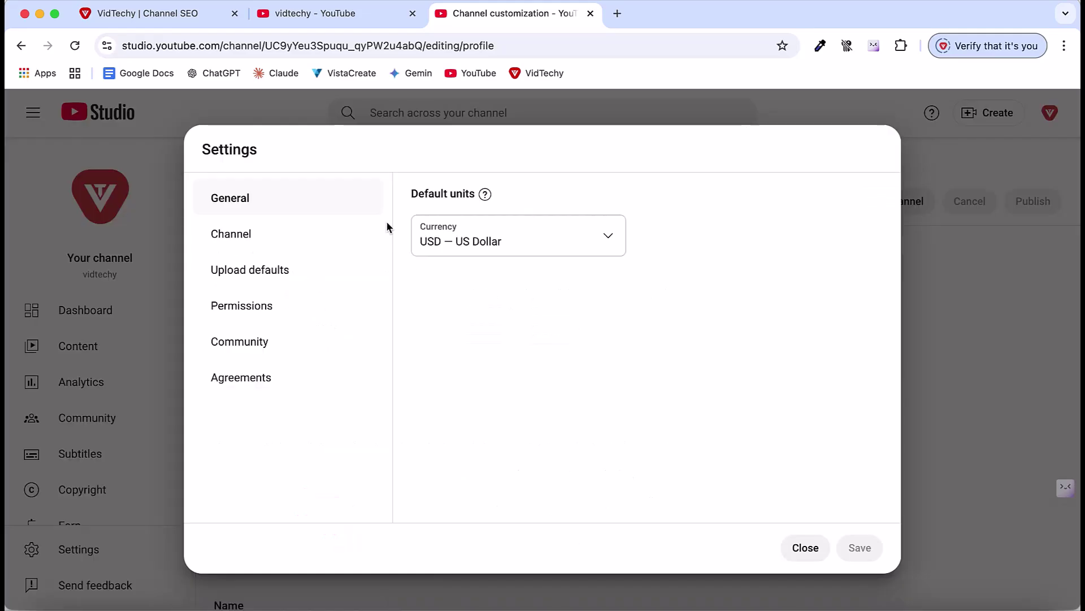
{"action": "left_click", "coordinate": [263, 238]}
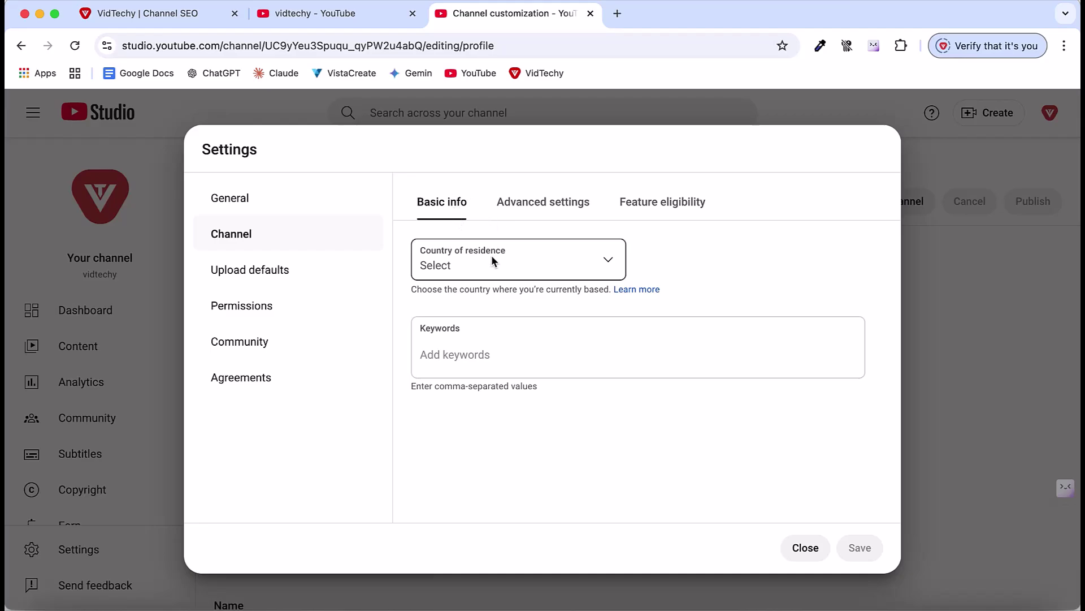
{"action": "left_click", "coordinate": [505, 266]}
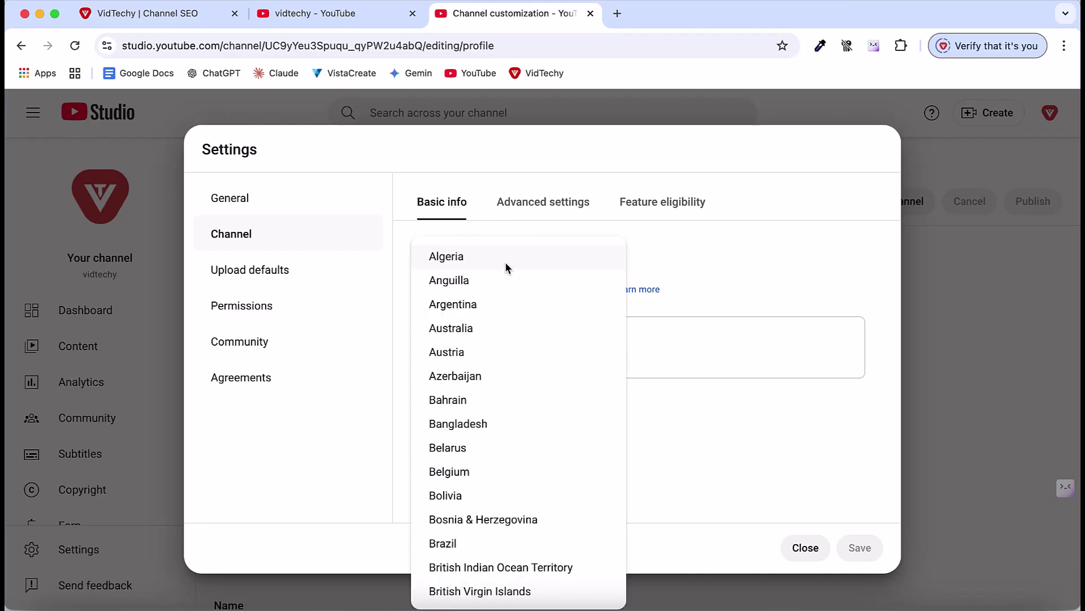
{"action": "scroll", "coordinate": [493, 303], "scroll_direction": "down", "scroll_amount": 1}
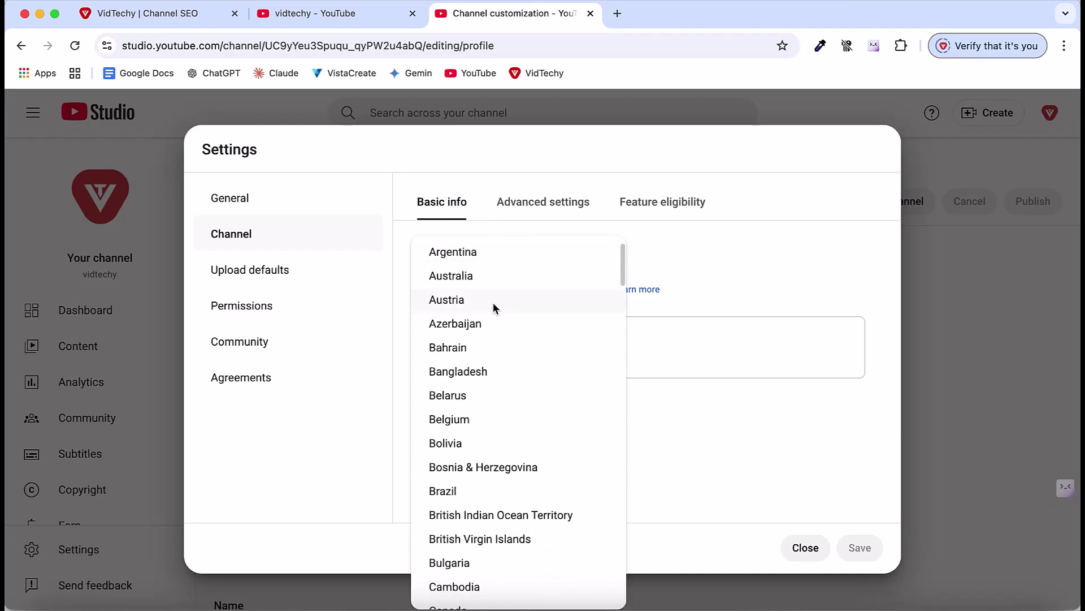
{"action": "scroll", "coordinate": [494, 339], "scroll_direction": "down", "scroll_amount": 20}
{"action": "scroll", "coordinate": [497, 442], "scroll_direction": "down", "scroll_amount": 10}
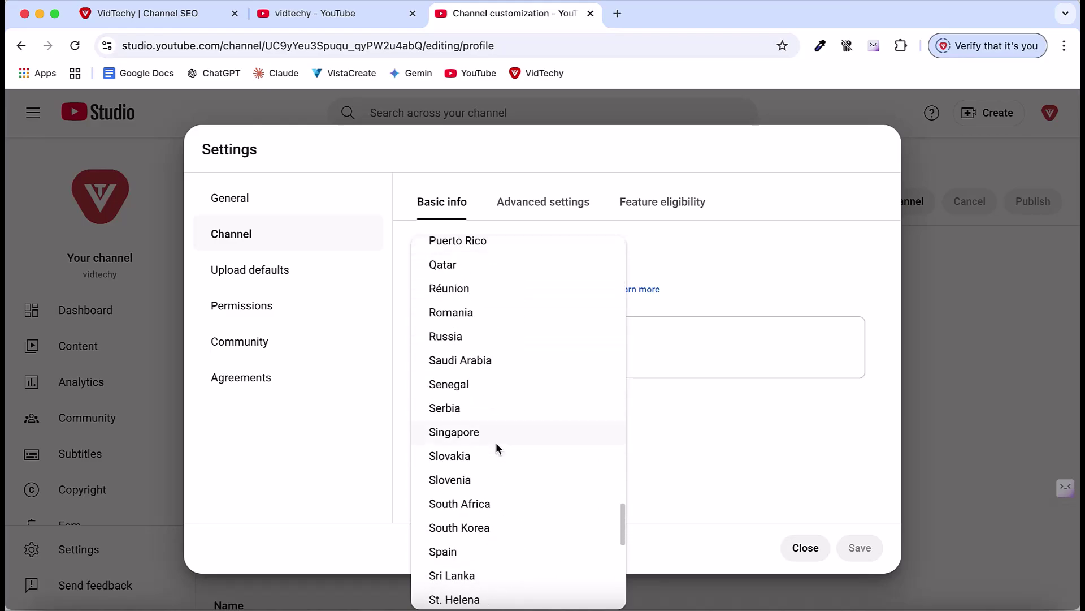
{"action": "left_click", "coordinate": [473, 435]}
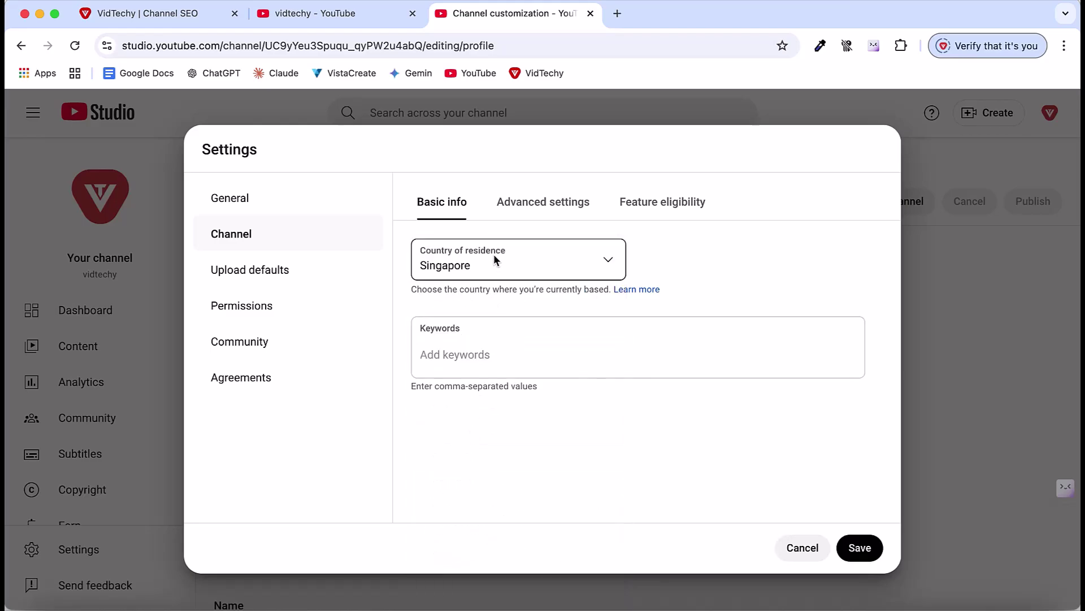
{"action": "left_click", "coordinate": [465, 360]}
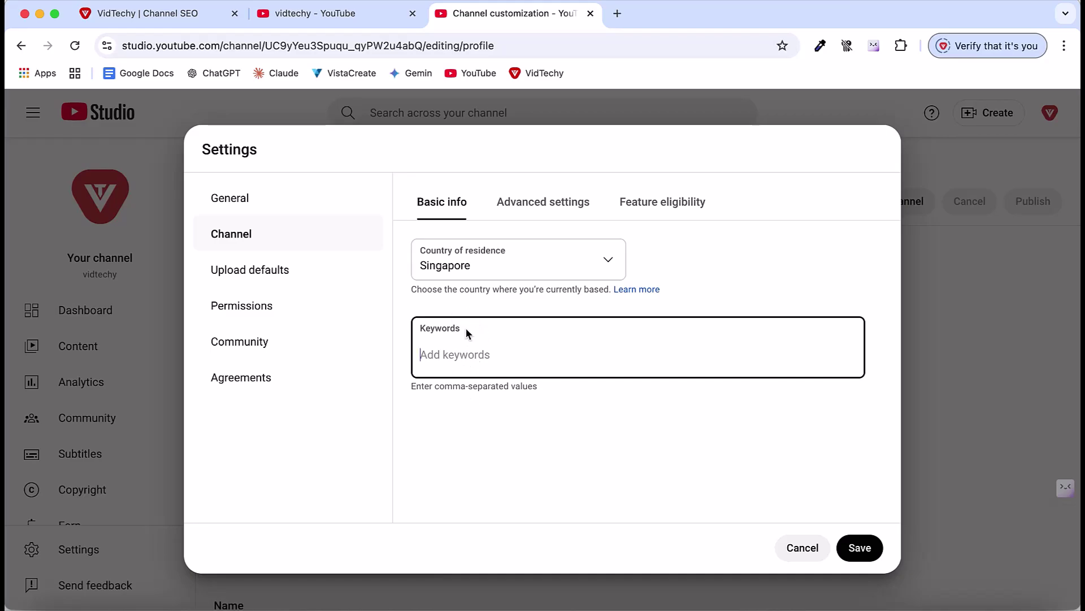
- Run Suggest Keywords in VidTechy and copy the five AI suggested YouTube keywords
{"action": "left_click", "coordinate": [174, 18]}
{"action": "scroll", "coordinate": [383, 375], "scroll_direction": "down", "scroll_amount": 10}
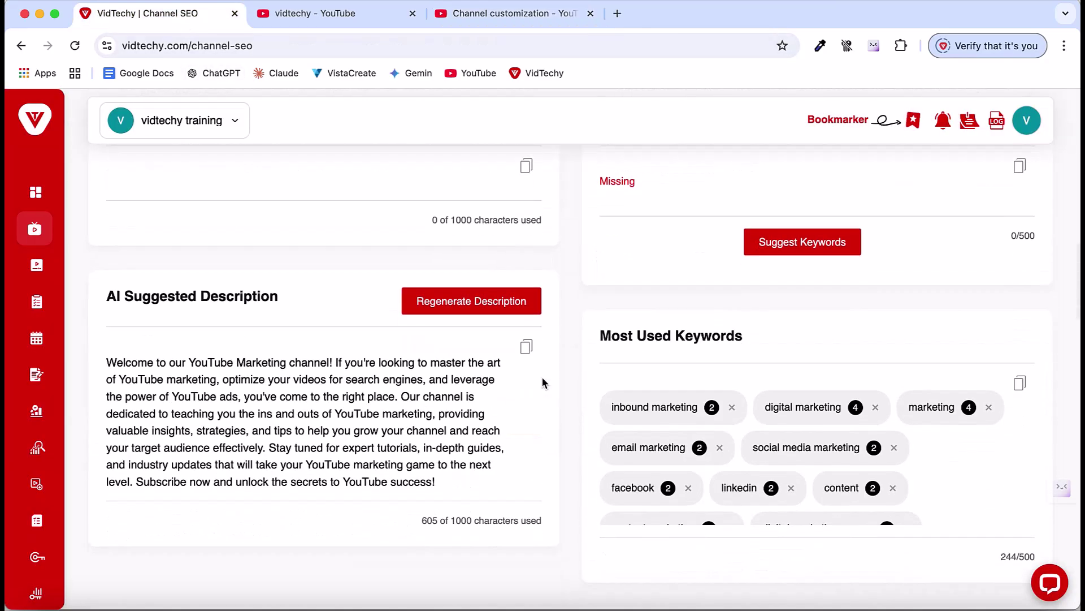
{"action": "scroll", "coordinate": [786, 410], "scroll_direction": "down", "scroll_amount": 2}
{"action": "scroll", "coordinate": [786, 410], "scroll_direction": "up", "scroll_amount": 2}
{"action": "scroll", "coordinate": [922, 447], "scroll_direction": "down", "scroll_amount": 2}
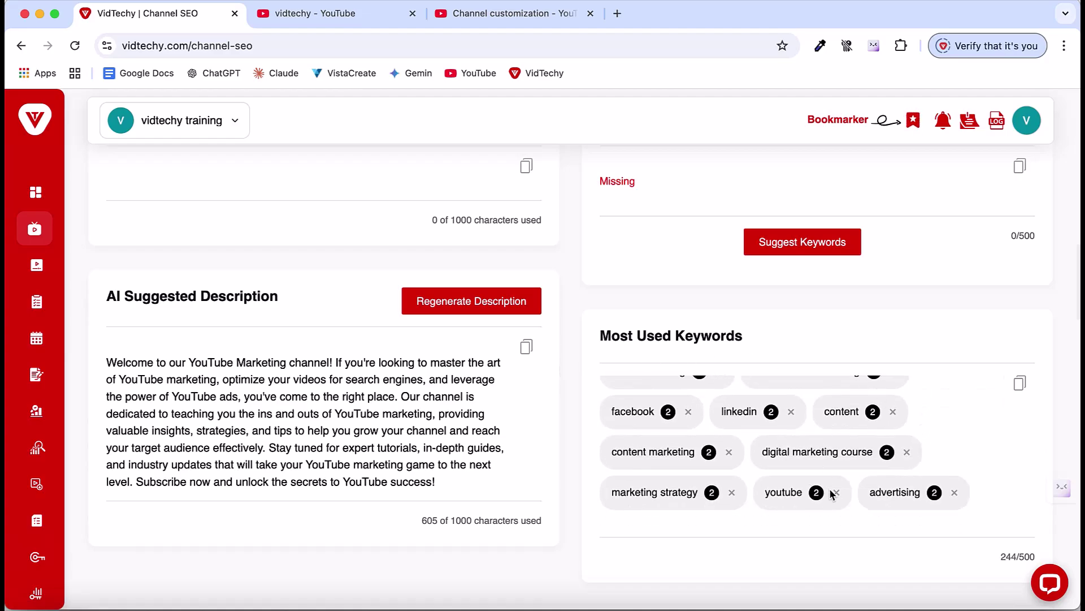
{"action": "scroll", "coordinate": [723, 424], "scroll_direction": "up", "scroll_amount": 2}
{"action": "scroll", "coordinate": [746, 306], "scroll_direction": "up", "scroll_amount": 2}
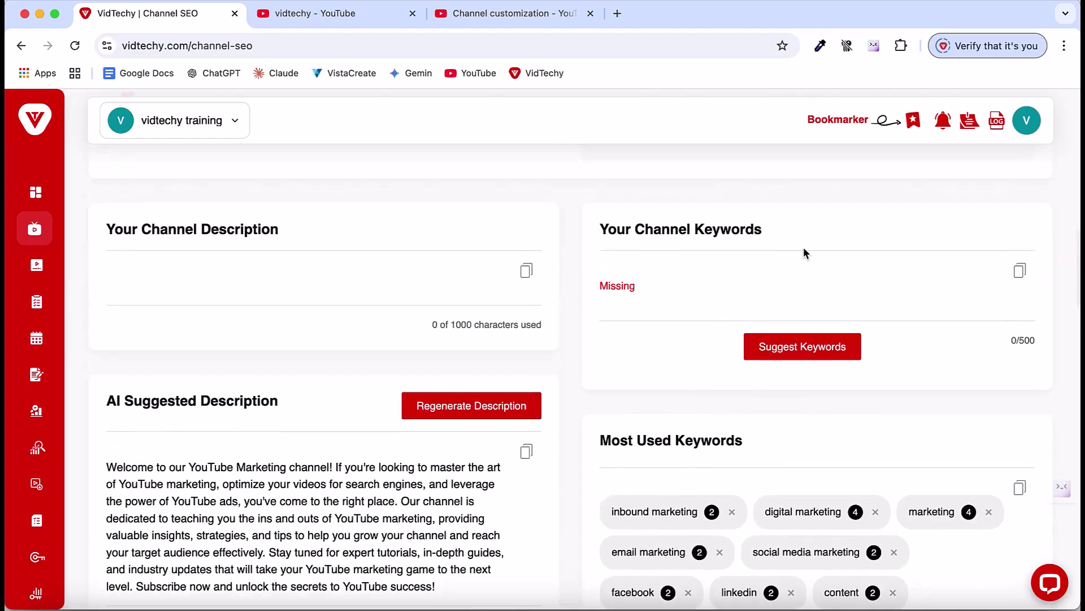
{"action": "left_click", "coordinate": [788, 351]}
{"action": "scroll", "coordinate": [754, 362], "scroll_direction": "down", "scroll_amount": 2}
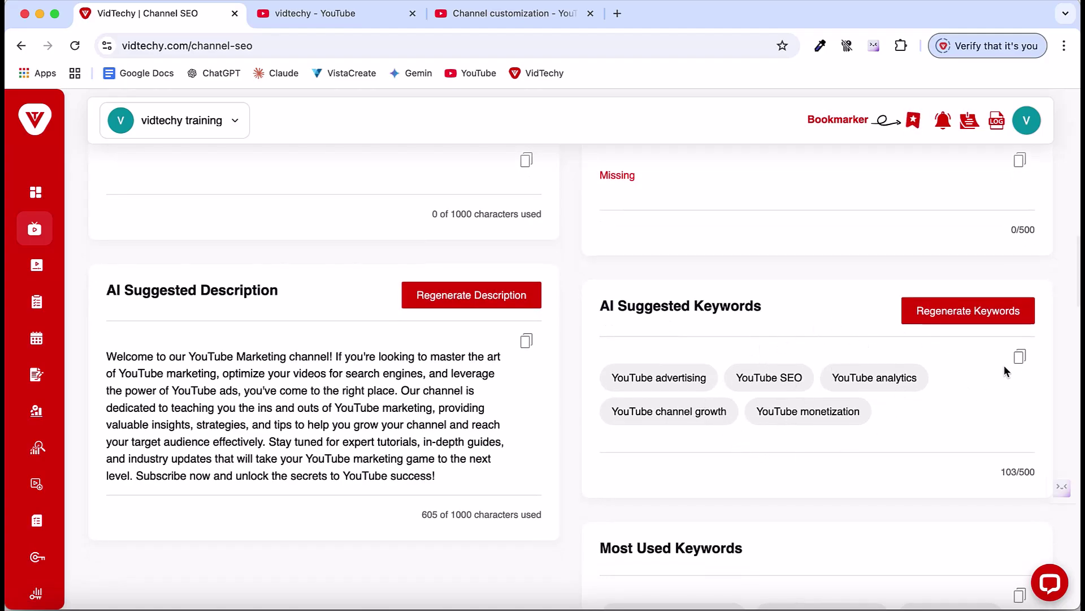
{"action": "left_click", "coordinate": [1020, 356]}
- Paste the five copied AI keywords into the channel Keywords field
{"action": "left_click", "coordinate": [509, 14]}
{"action": "left_click", "coordinate": [492, 333]}
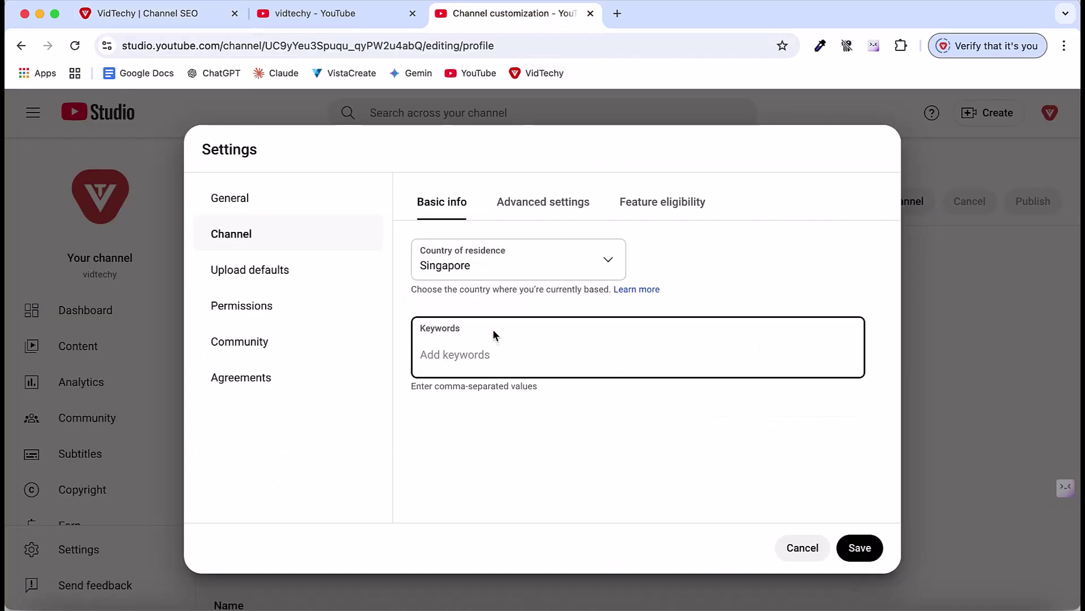
{"action": "key", "text": "super+v"}
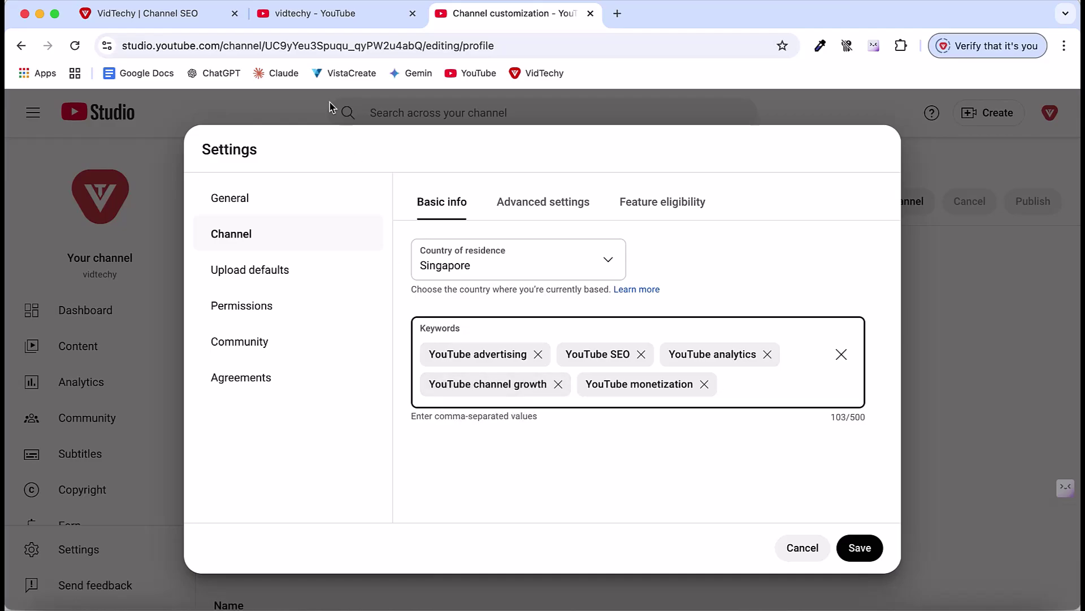
- Add the keywords digital marketing, vidtechy, Vidtechy, vid techy and vidiq alternative
{"action": "left_click", "coordinate": [182, 16]}
{"action": "scroll", "coordinate": [585, 358], "scroll_direction": "down", "scroll_amount": 8}
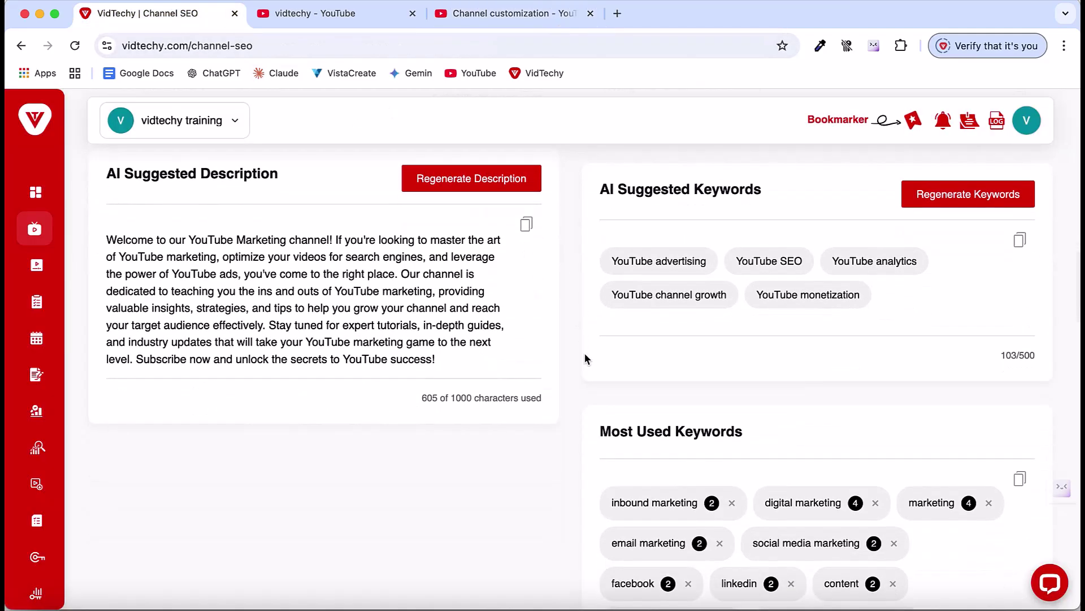
{"action": "scroll", "coordinate": [790, 433], "scroll_direction": "down", "scroll_amount": 4}
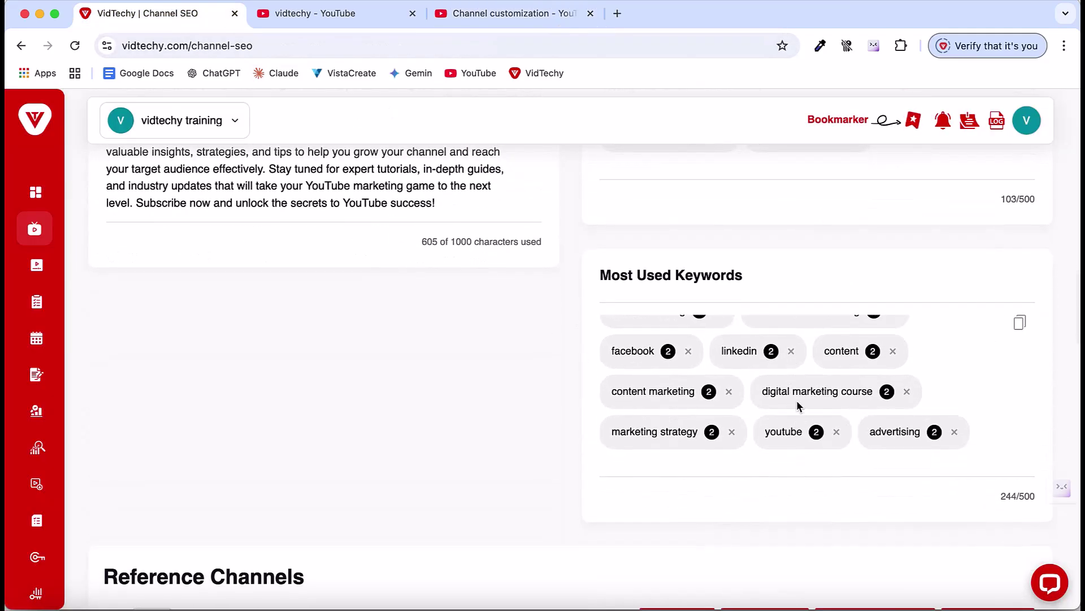
{"action": "left_click", "coordinate": [510, 13]}
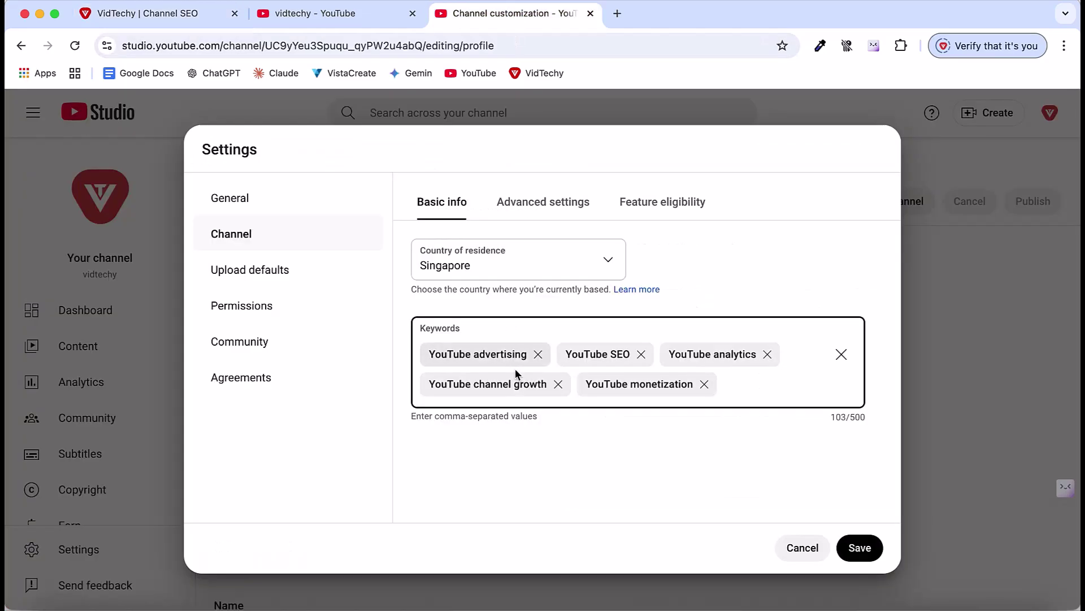
{"action": "type", "text": "digital ma"}
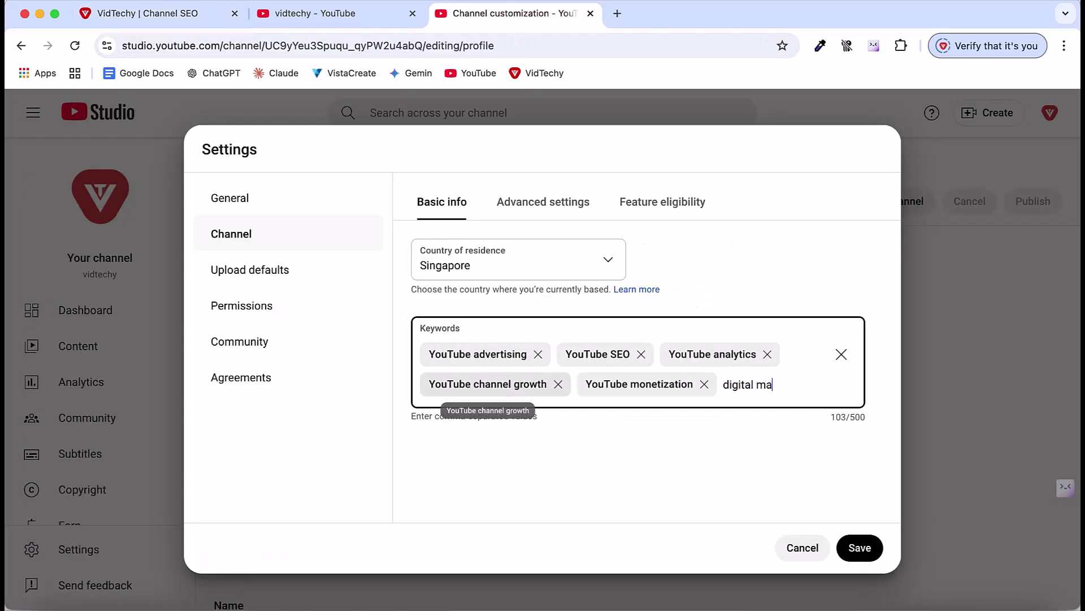
{"action": "type", "text": "rketing,vidtec"}
{"action": "type", "text": "hy"}
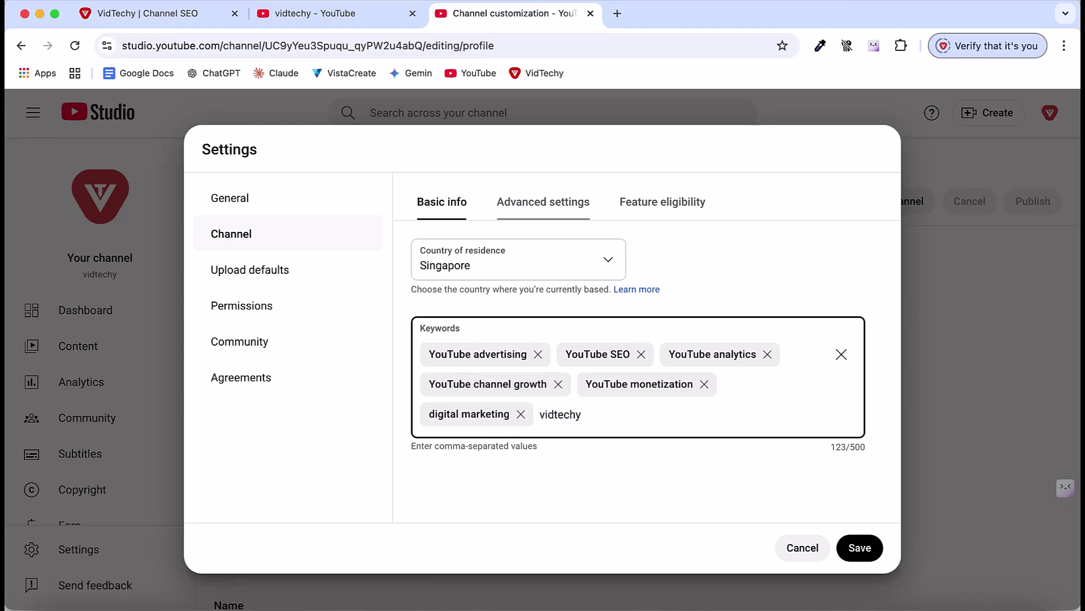
{"action": "type", "text": ",Vidtechy,"}
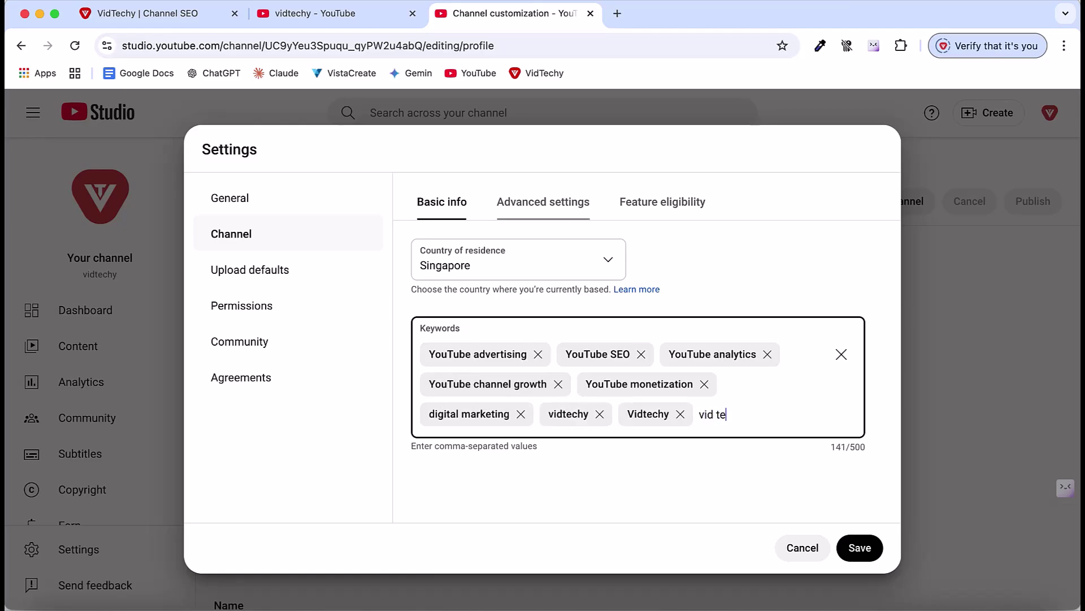
{"action": "type", "text": "vid techy,"}
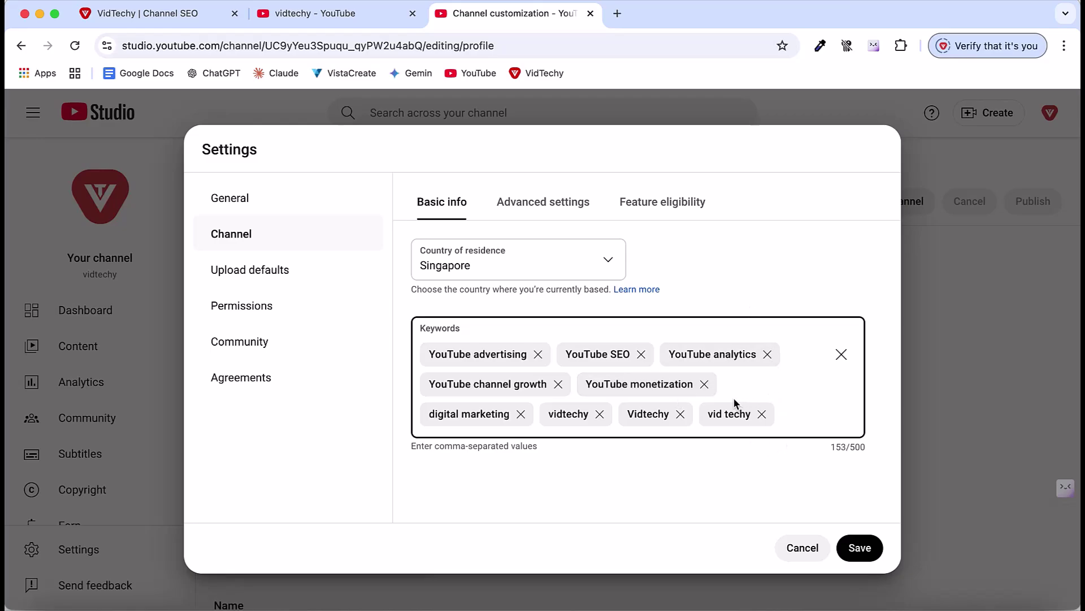
{"action": "type", "text": "vidiq alternati"}
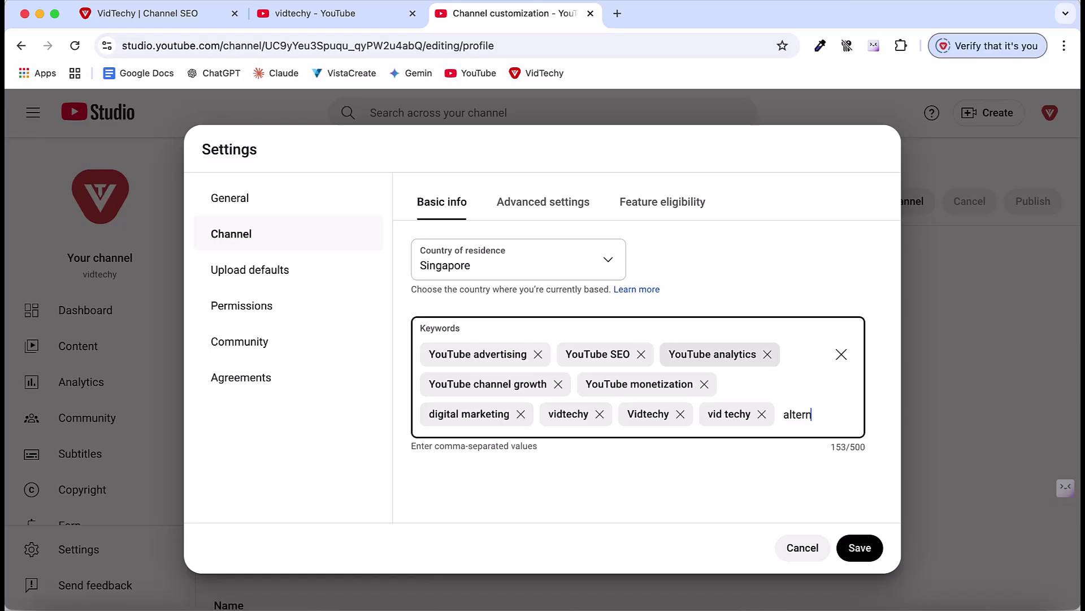
{"action": "type", "text": "ve"}
{"action": "key", "text": "Return"}
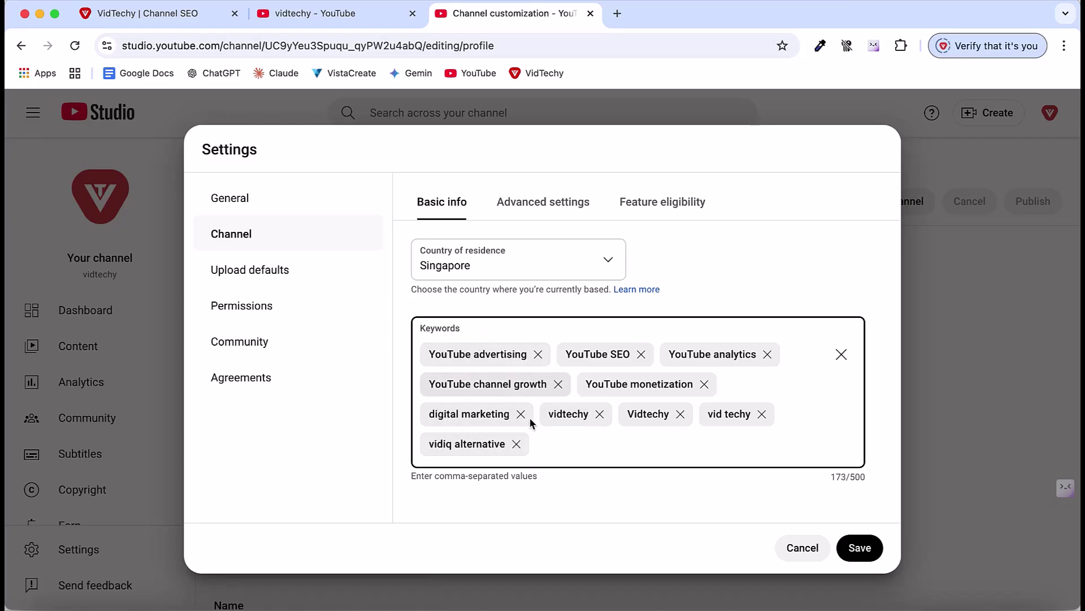
- In Advanced settings, select 'No, set this channel as not made for kids'
{"action": "left_click", "coordinate": [546, 211]}
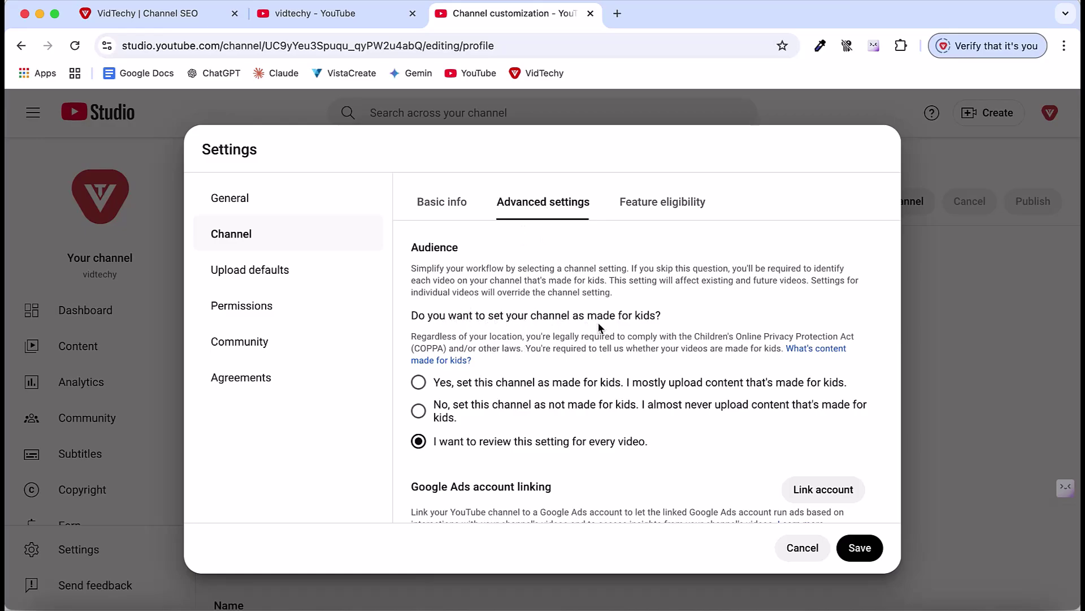
{"action": "left_click", "coordinate": [418, 412]}
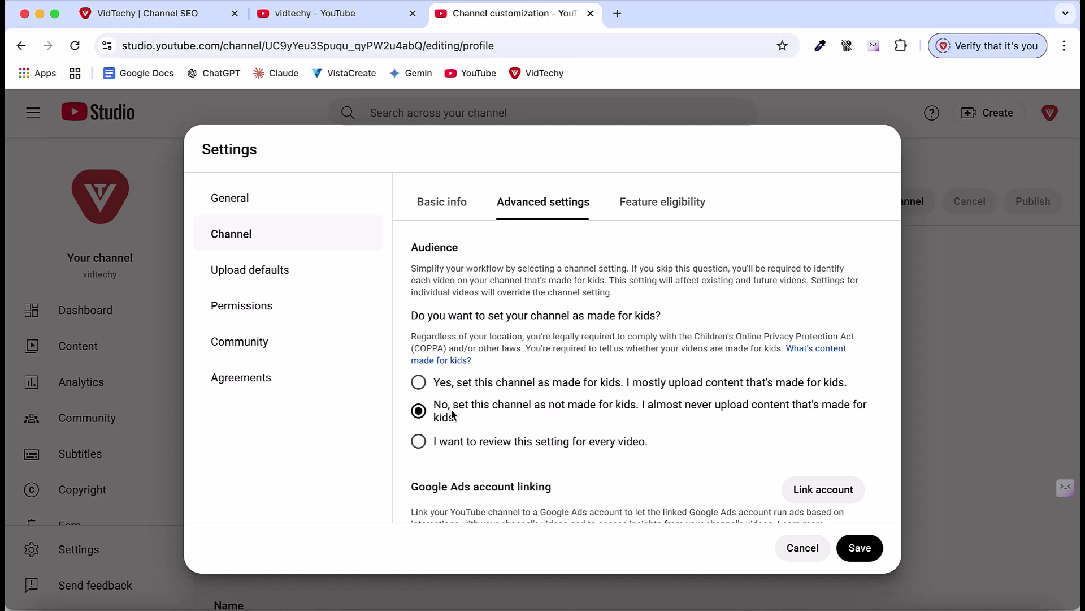
{"action": "scroll", "coordinate": [455, 410], "scroll_direction": "down", "scroll_amount": 1}
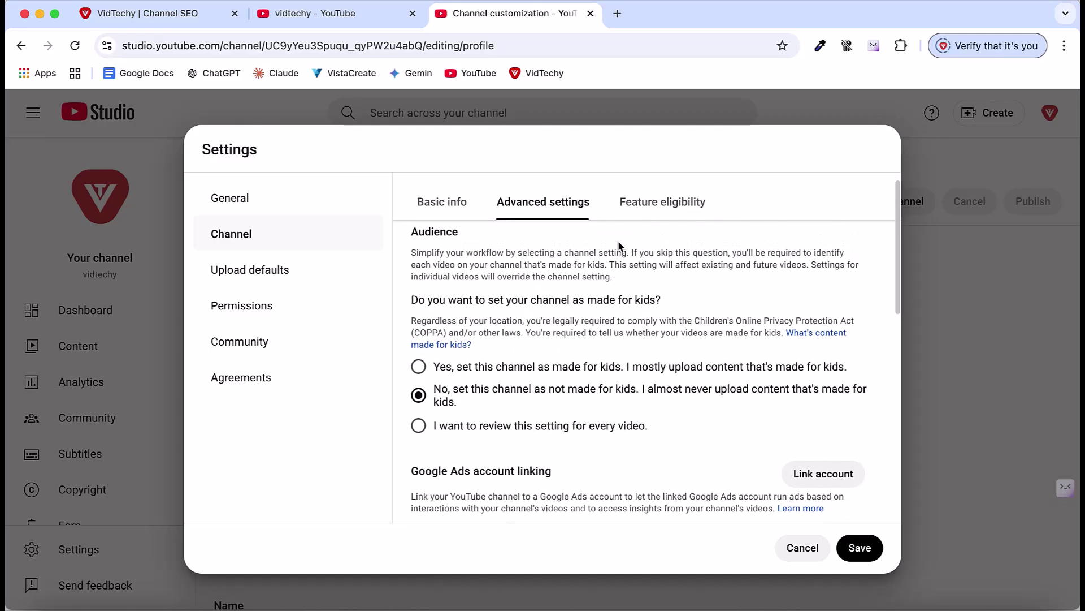
- Open Feature eligibility and expand the Intermediate features requirements
{"action": "left_click", "coordinate": [662, 202]}
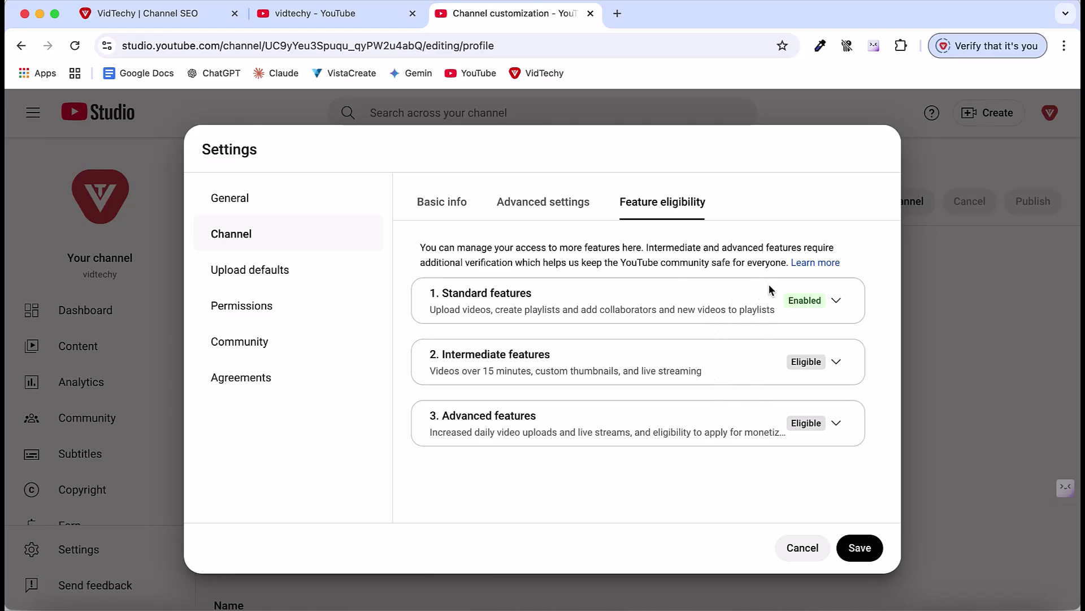
{"action": "left_click", "coordinate": [833, 303]}
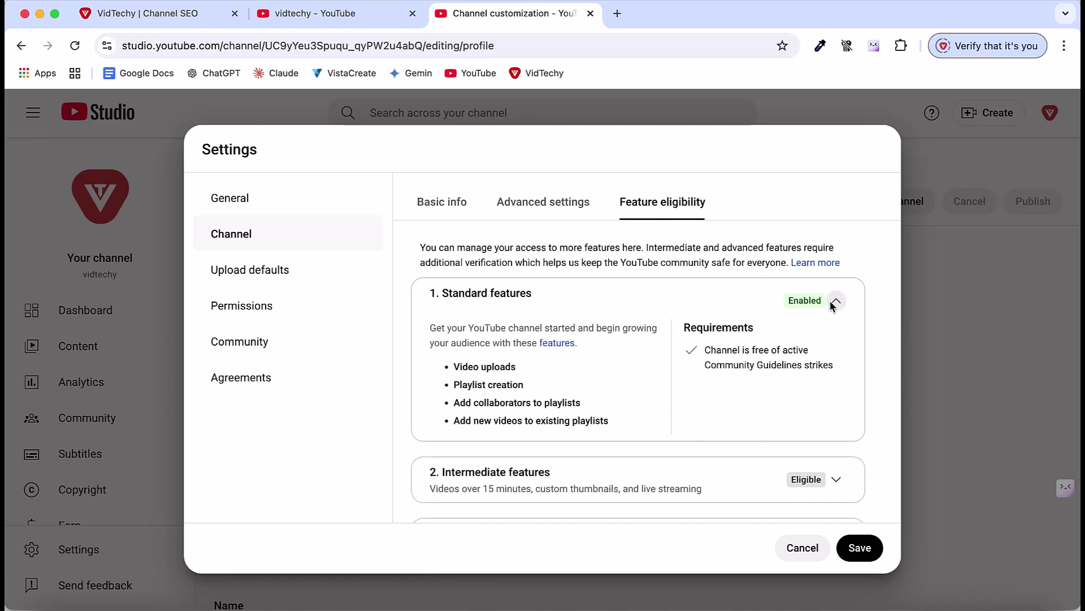
{"action": "left_click", "coordinate": [833, 303]}
{"action": "left_click", "coordinate": [839, 364]}
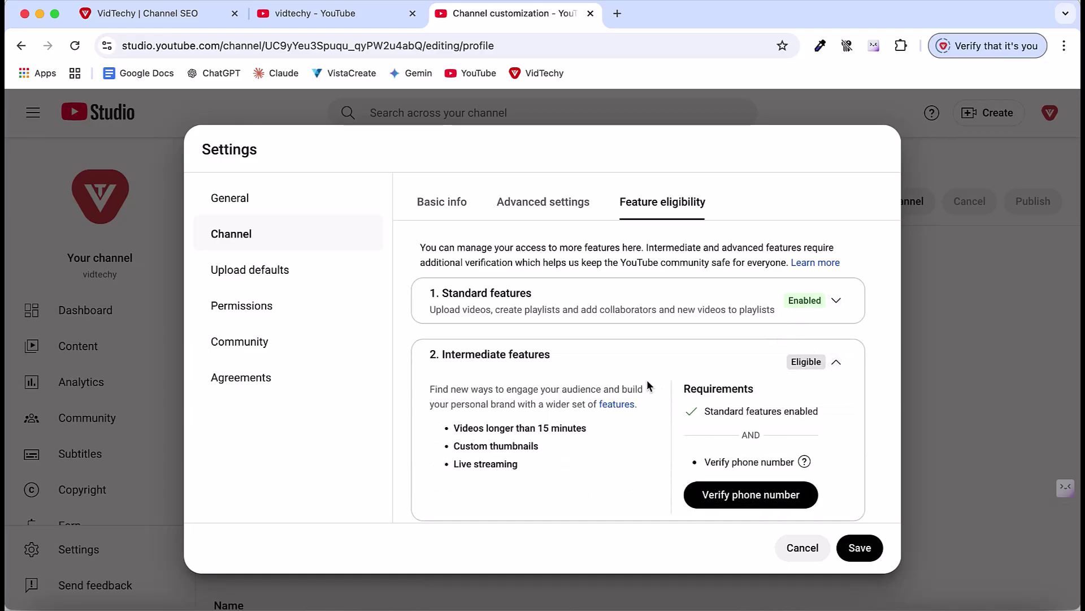
{"action": "scroll", "coordinate": [643, 377], "scroll_direction": "down", "scroll_amount": 2}
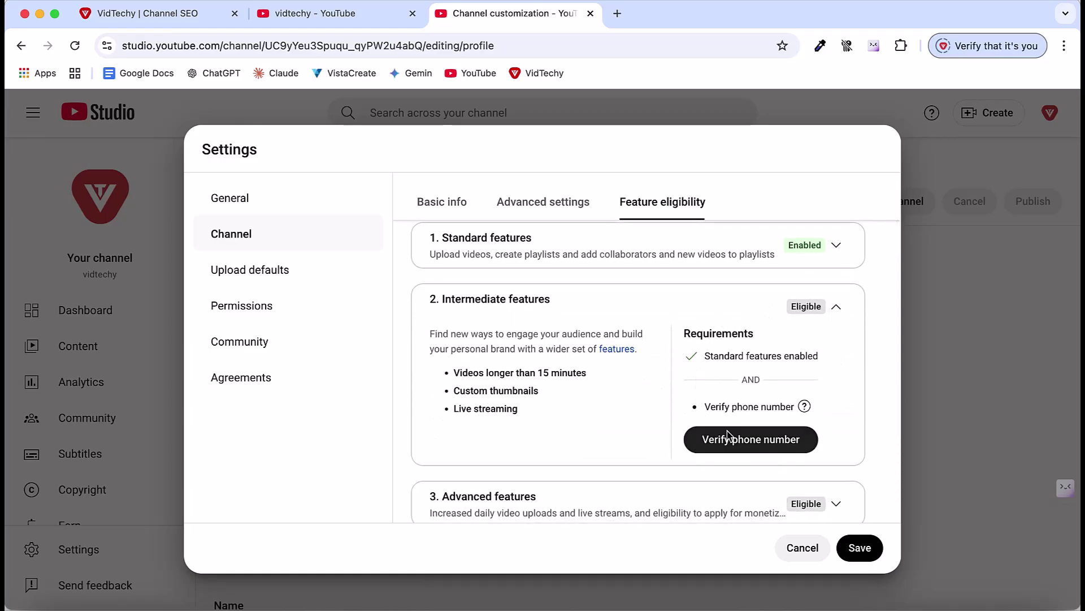
- Start phone number verification, then close the Phone verification page
{"action": "left_click", "coordinate": [764, 441]}
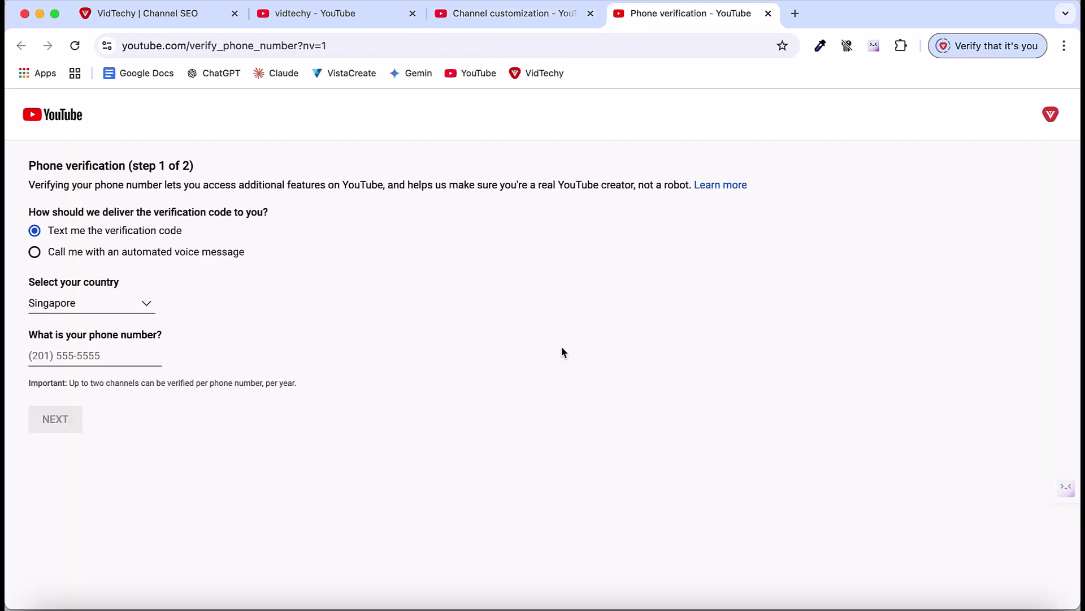
{"action": "left_click", "coordinate": [127, 350]}
{"action": "left_click", "coordinate": [768, 13]}
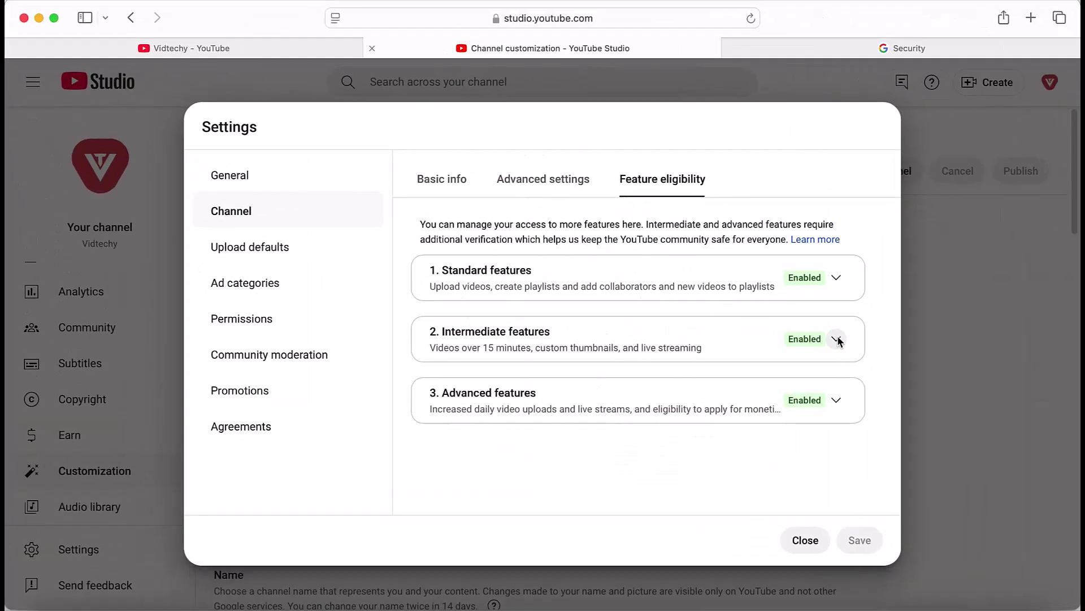
- Expand and then collapse the Intermediate features details
{"action": "left_click", "coordinate": [836, 340]}
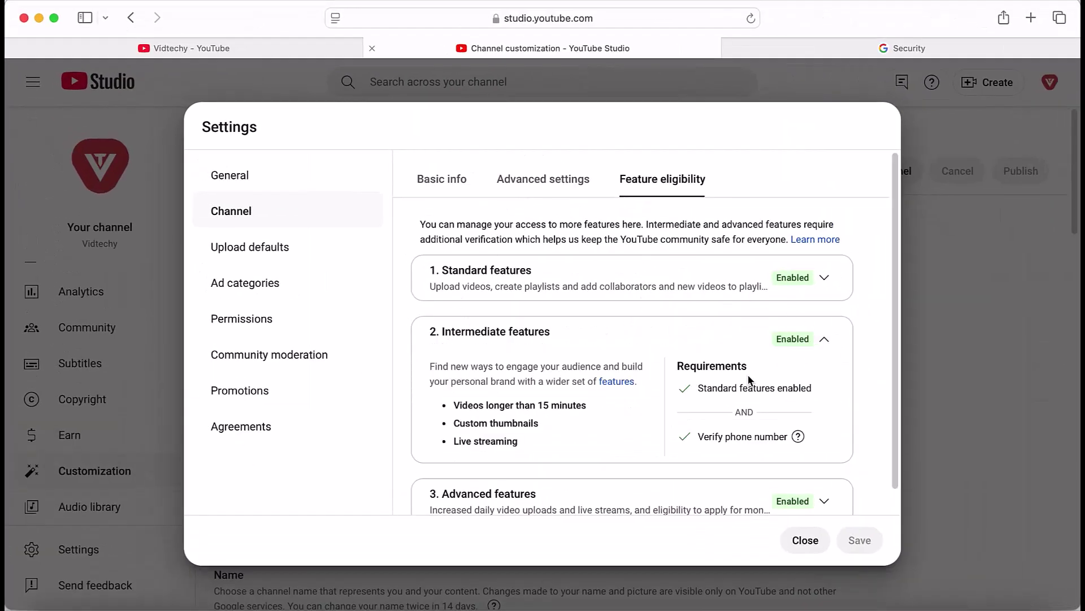
{"action": "scroll", "coordinate": [740, 421], "scroll_direction": "down", "scroll_amount": 1}
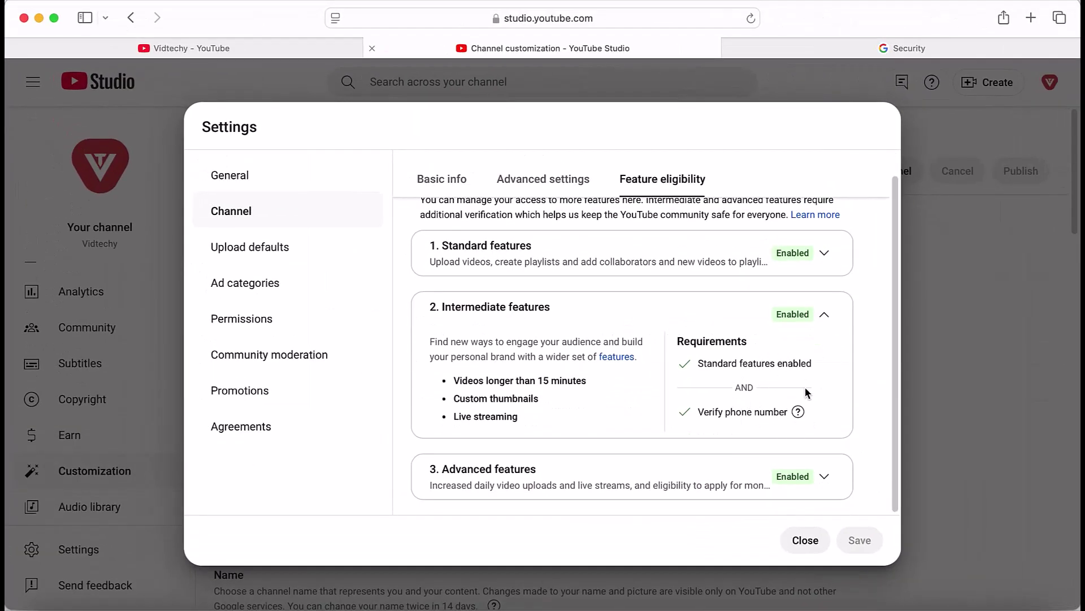
{"action": "left_click", "coordinate": [782, 316]}
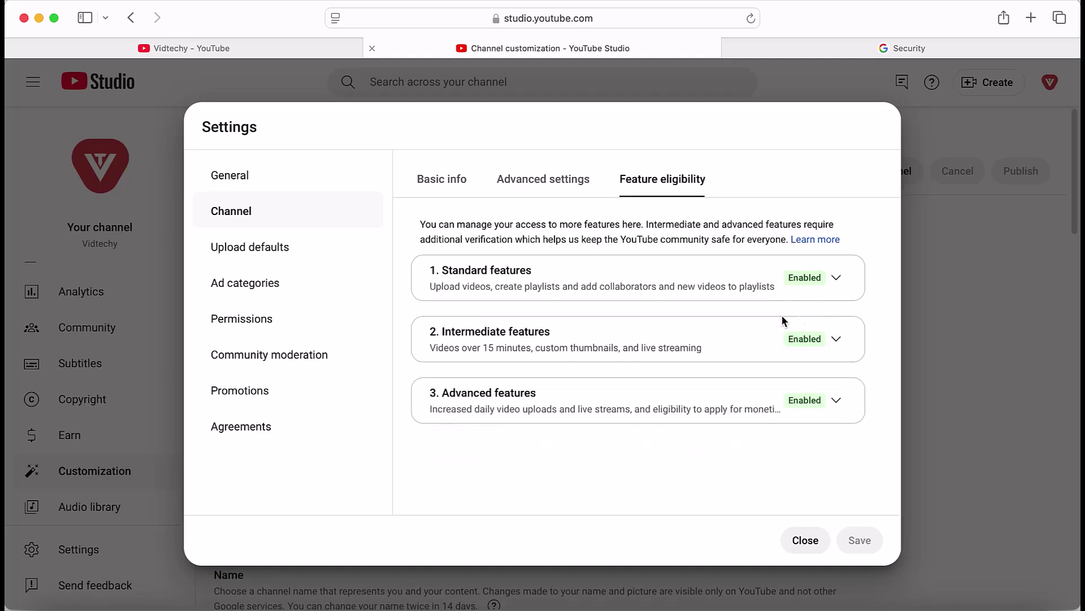
- Expand the Advanced features requirements, read through them, then collapse the section
{"action": "left_click", "coordinate": [836, 402]}
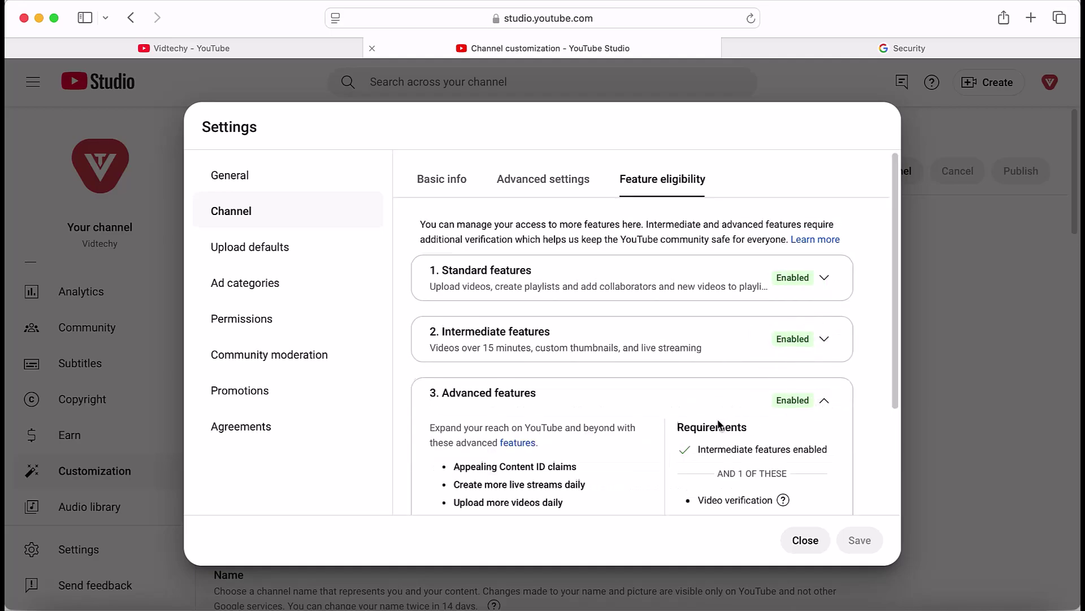
{"action": "scroll", "coordinate": [718, 420], "scroll_direction": "down", "scroll_amount": 3}
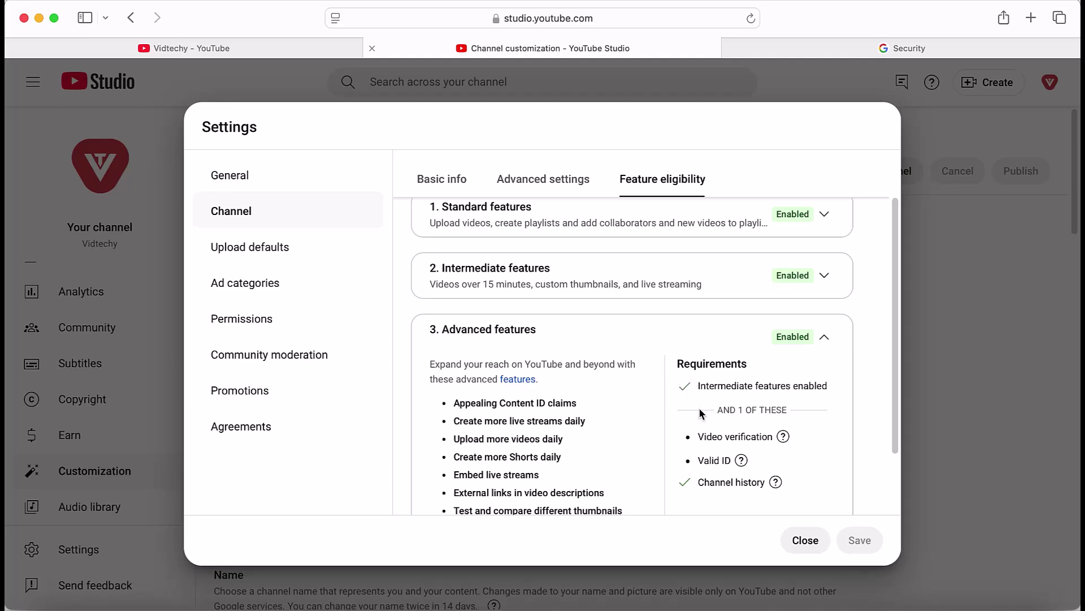
{"action": "mouse_move", "coordinate": [751, 435]}
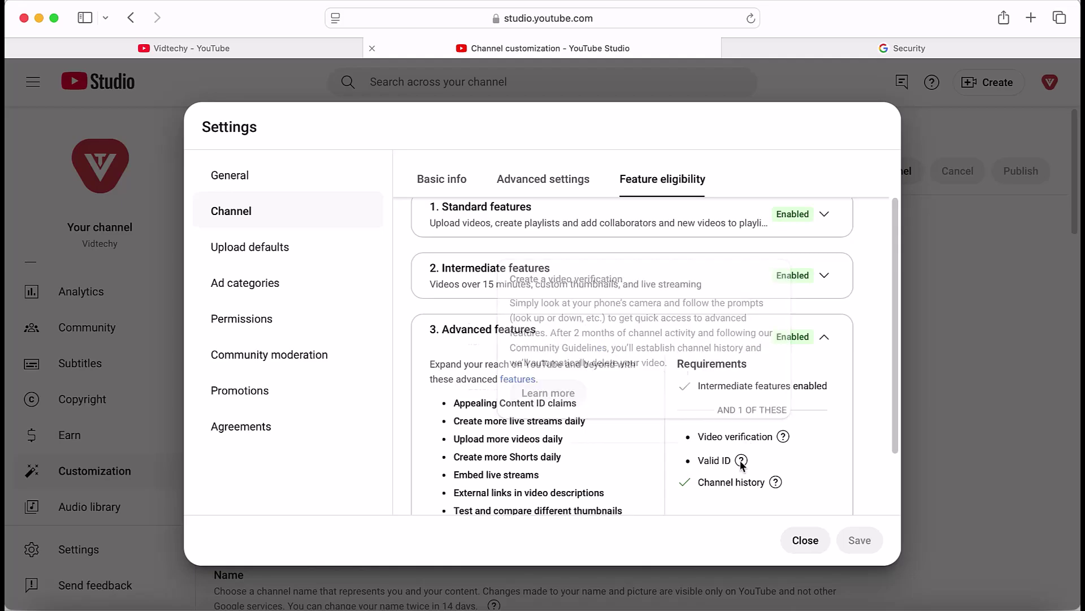
{"action": "mouse_move", "coordinate": [741, 460]}
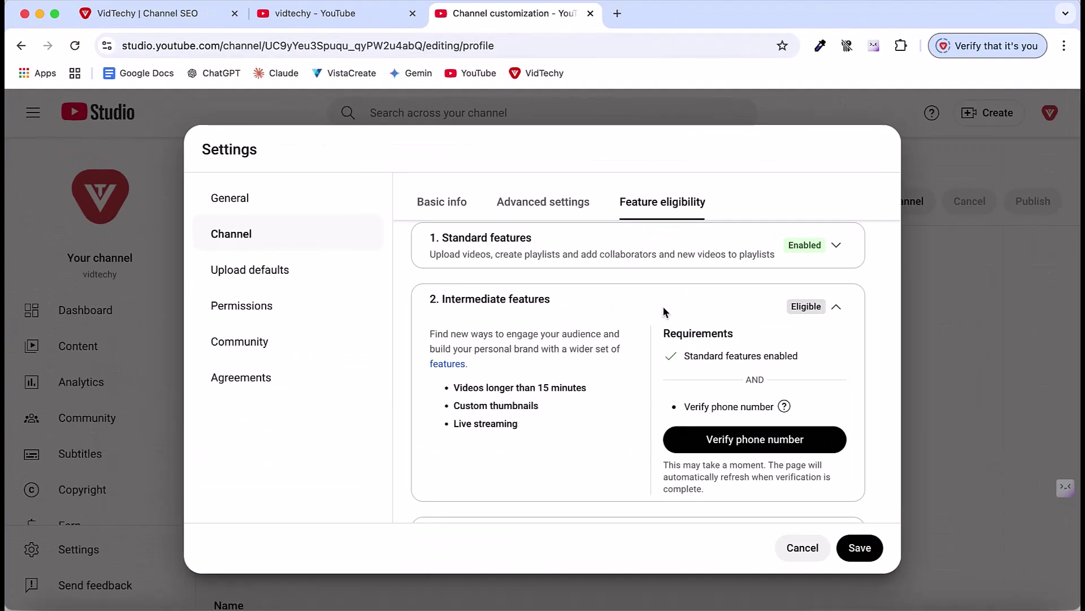
{"action": "scroll", "coordinate": [676, 317], "scroll_direction": "down", "scroll_amount": 1}
{"action": "left_click", "coordinate": [836, 481]}
{"action": "mouse_move", "coordinate": [748, 394]}
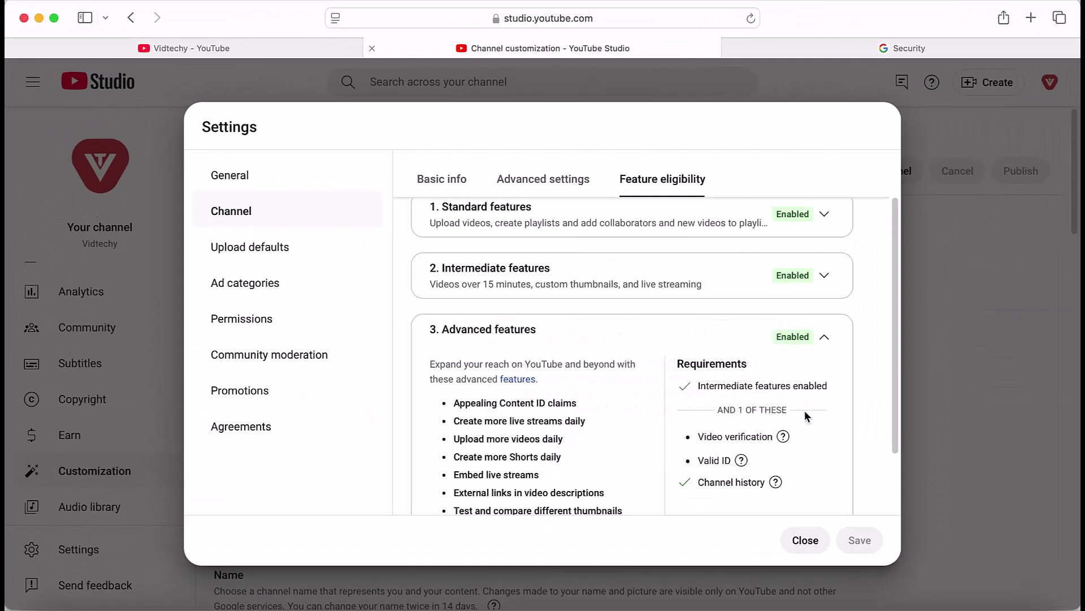
{"action": "mouse_move", "coordinate": [742, 460]}
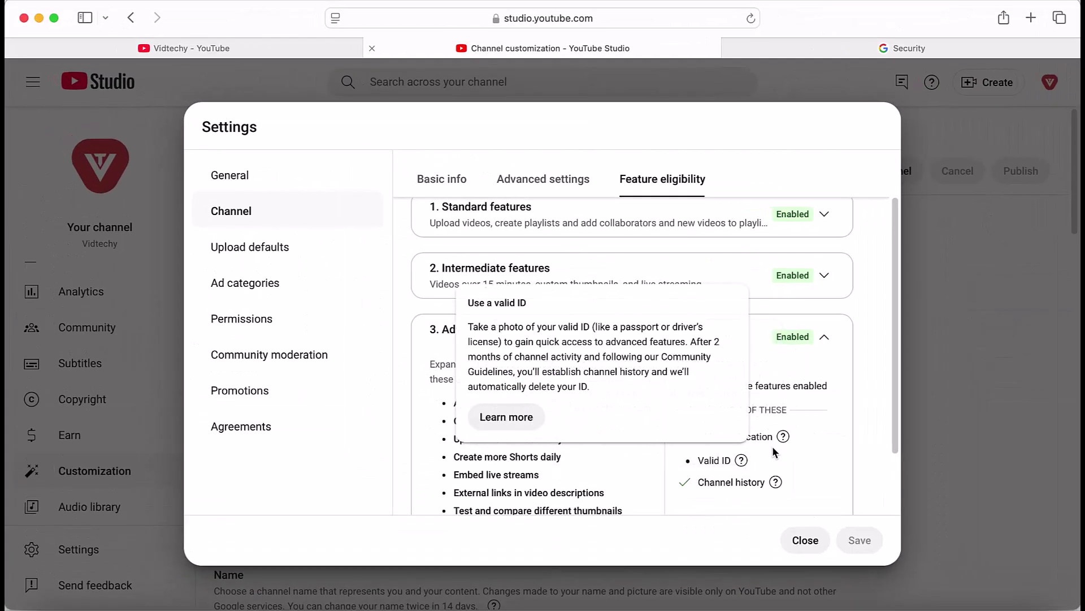
{"action": "mouse_move", "coordinate": [785, 441]}
{"action": "scroll", "coordinate": [752, 483], "scroll_direction": "down", "scroll_amount": 2}
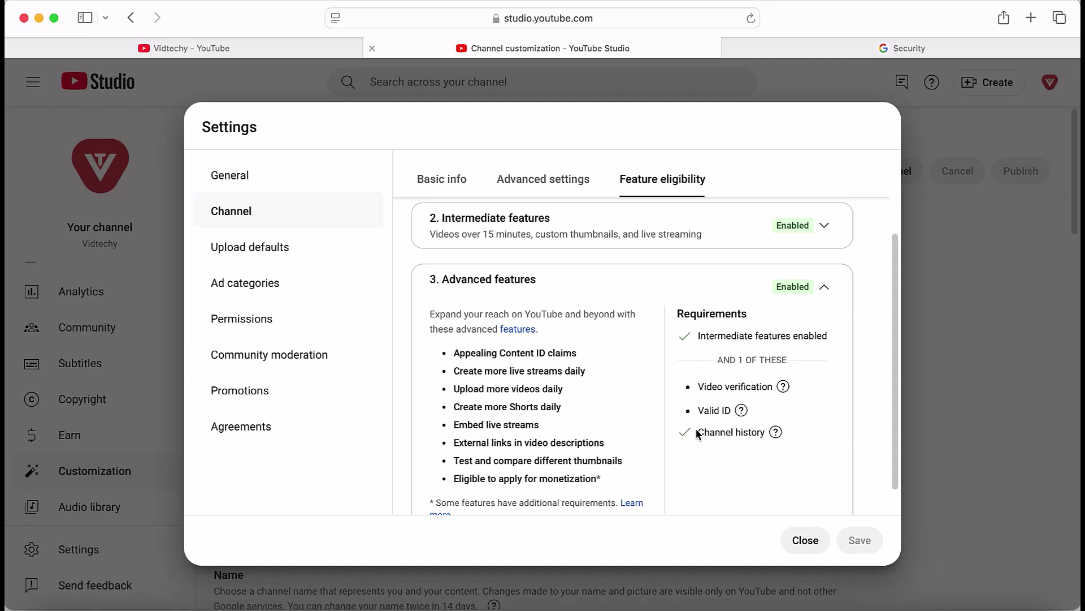
{"action": "left_click", "coordinate": [825, 287]}
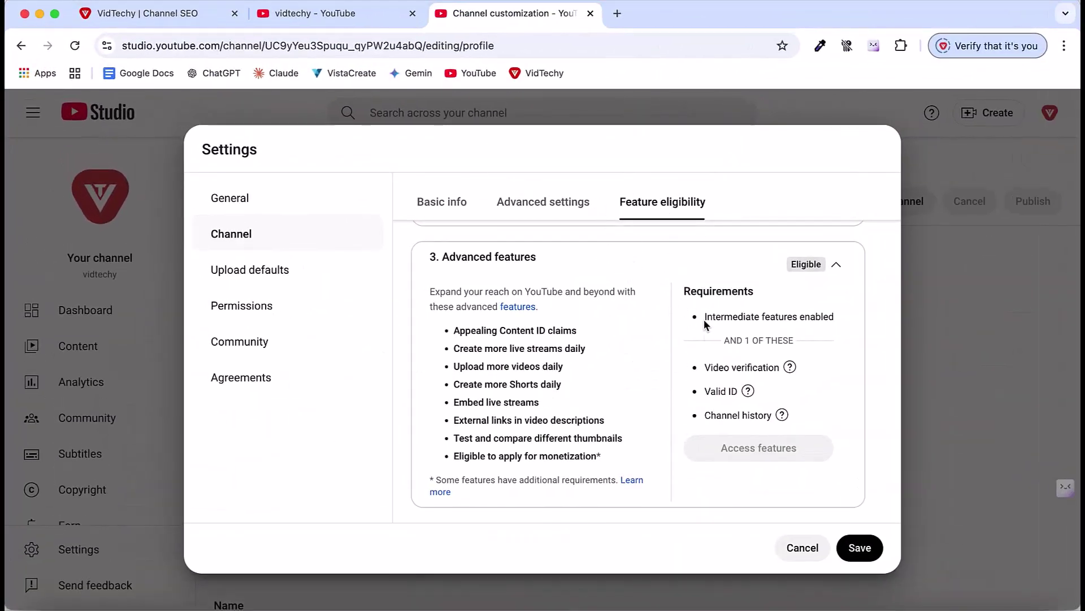
- Show the Upload defaults basic info page down to the Description field
{"action": "scroll", "coordinate": [704, 323], "scroll_direction": "up", "scroll_amount": 5}
{"action": "left_click", "coordinate": [313, 270]}
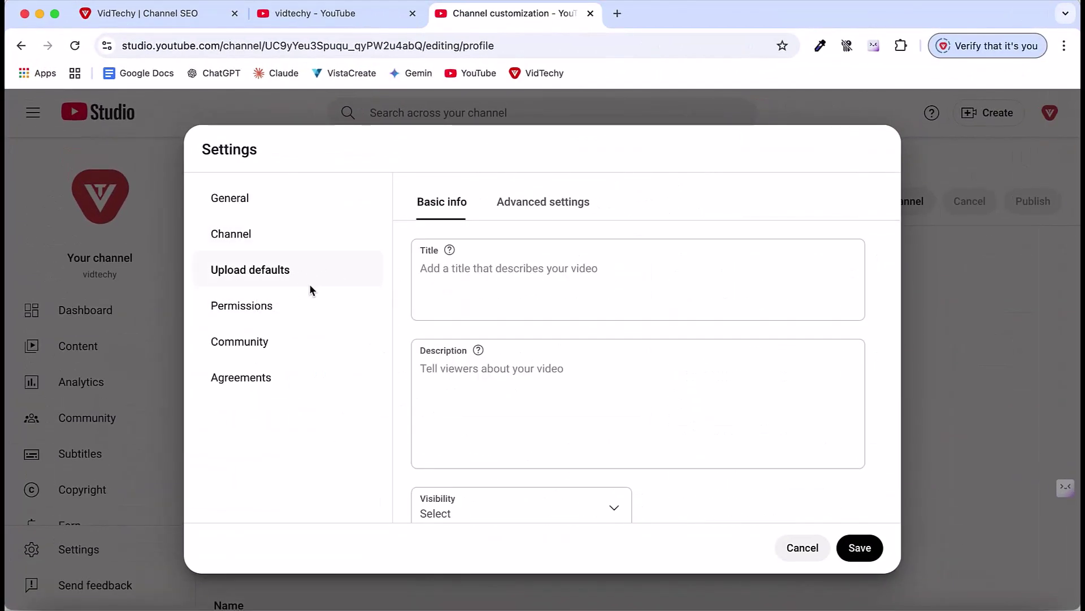
{"action": "scroll", "coordinate": [449, 383], "scroll_direction": "down", "scroll_amount": 2}
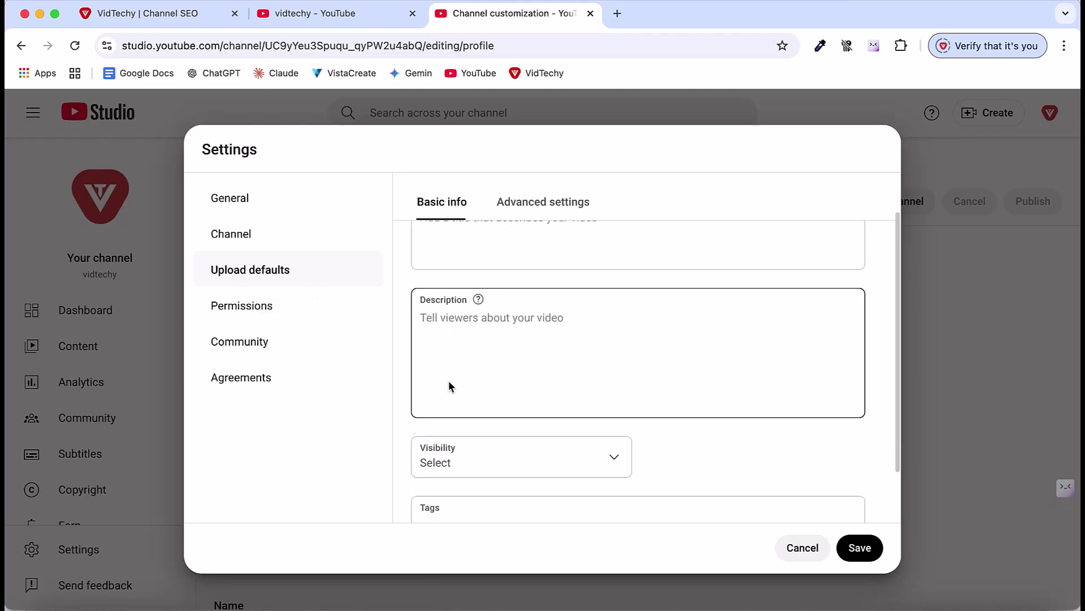
- Copy the welcome and social links text from VidTechy's saved notes for the default description
{"action": "left_click", "coordinate": [489, 328]}
{"action": "left_click", "coordinate": [147, 13]}
{"action": "left_click", "coordinate": [969, 120]}
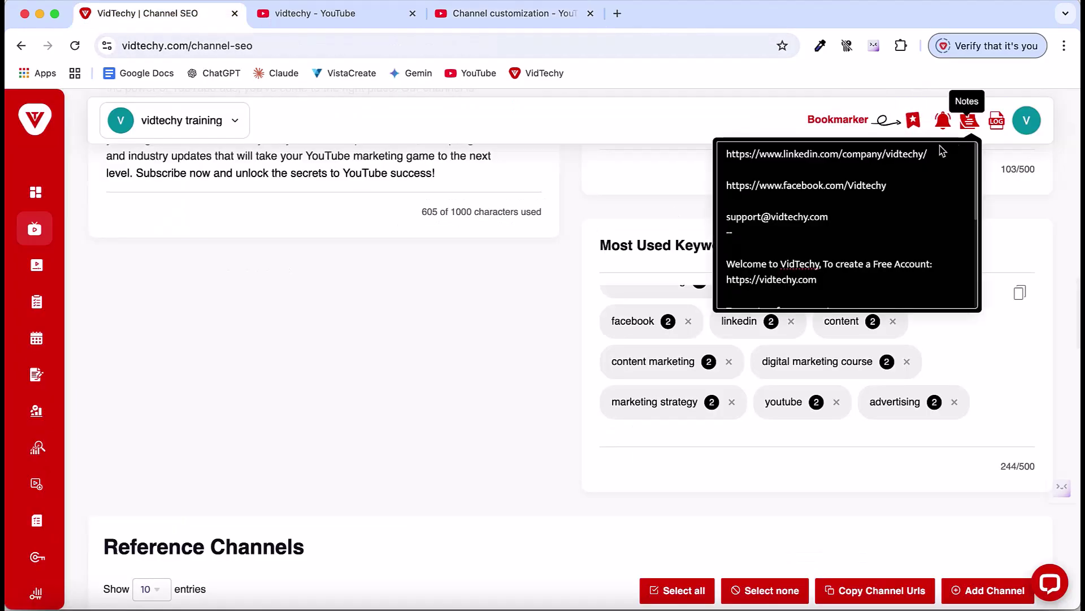
{"action": "scroll", "coordinate": [842, 223], "scroll_direction": "down", "scroll_amount": 2}
{"action": "left_click_drag", "start_coordinate": [727, 205], "coordinate": [831, 297]}
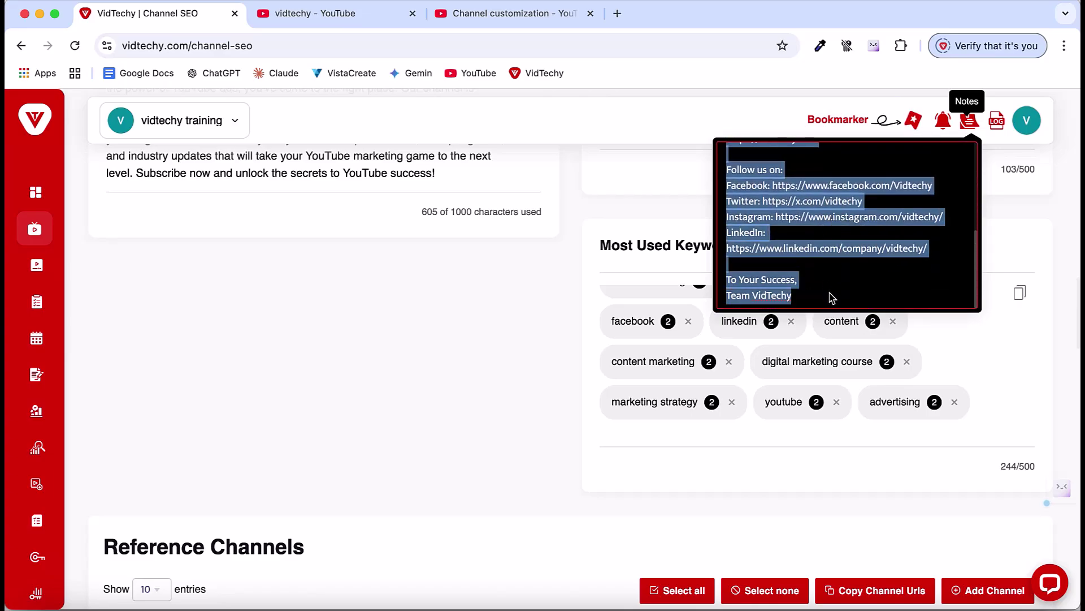
{"action": "scroll", "coordinate": [792, 214], "scroll_direction": "up", "scroll_amount": 3}
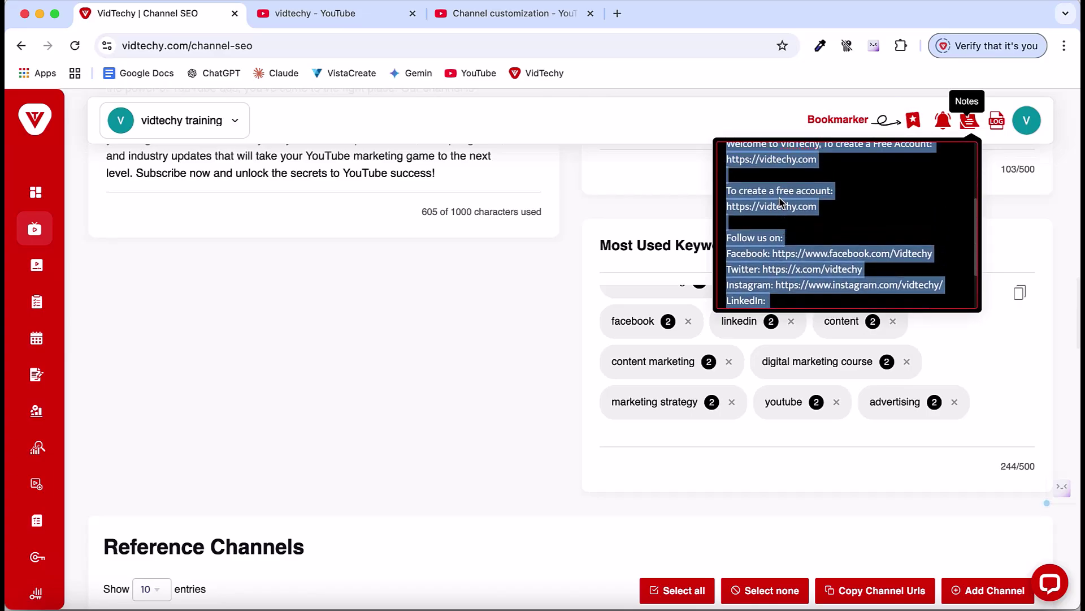
{"action": "left_click", "coordinate": [534, 14]}
- Paste the VidTechy welcome and follow-us text into the default upload description
{"action": "key", "text": "super+v"}
{"action": "scroll", "coordinate": [493, 341], "scroll_direction": "up", "scroll_amount": 5}
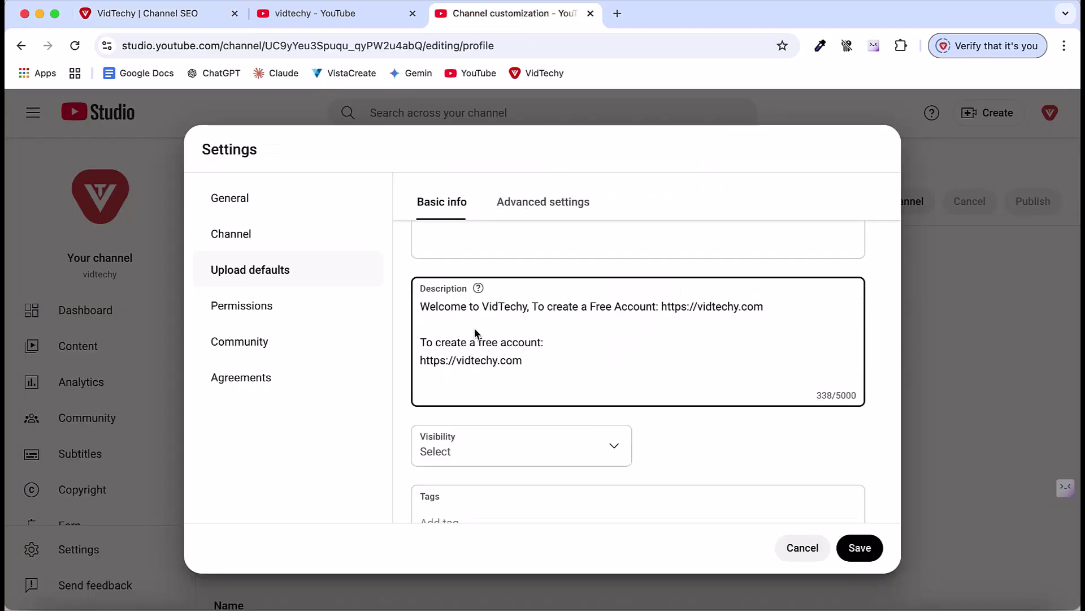
{"action": "scroll", "coordinate": [489, 342], "scroll_direction": "down", "scroll_amount": 5}
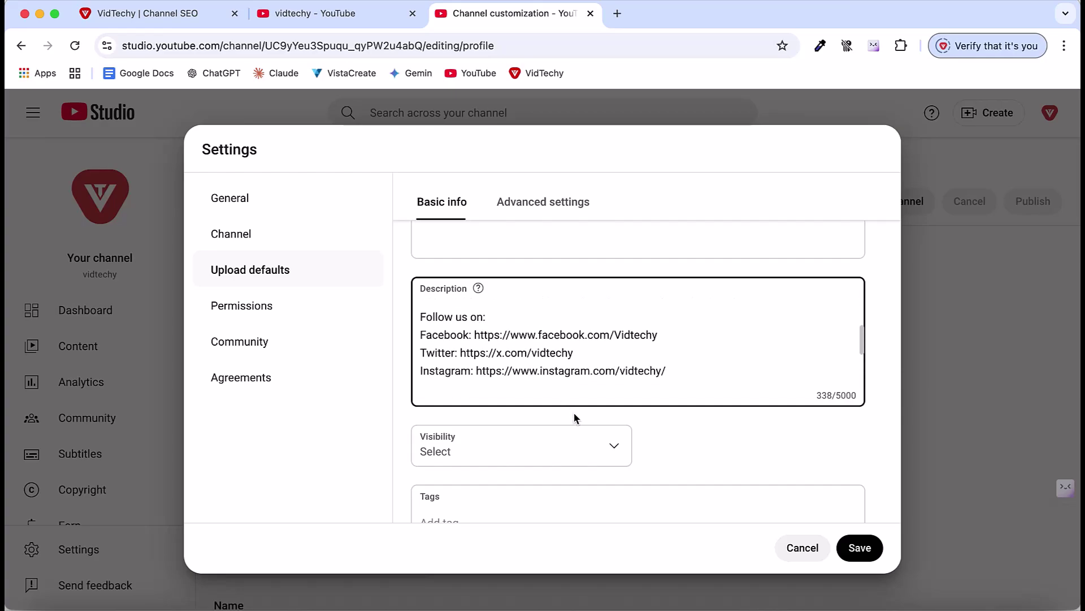
{"action": "scroll", "coordinate": [575, 417], "scroll_direction": "down", "scroll_amount": 2}
- Set the default visibility for new uploads to Private
{"action": "left_click", "coordinate": [599, 396]}
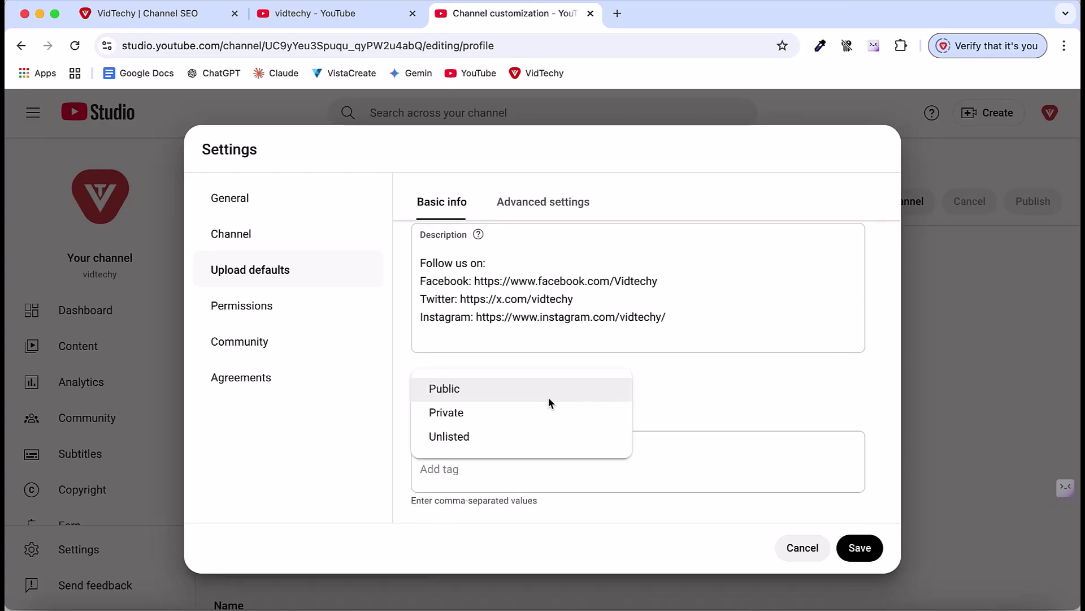
{"action": "left_click", "coordinate": [525, 412]}
{"action": "left_click", "coordinate": [548, 399]}
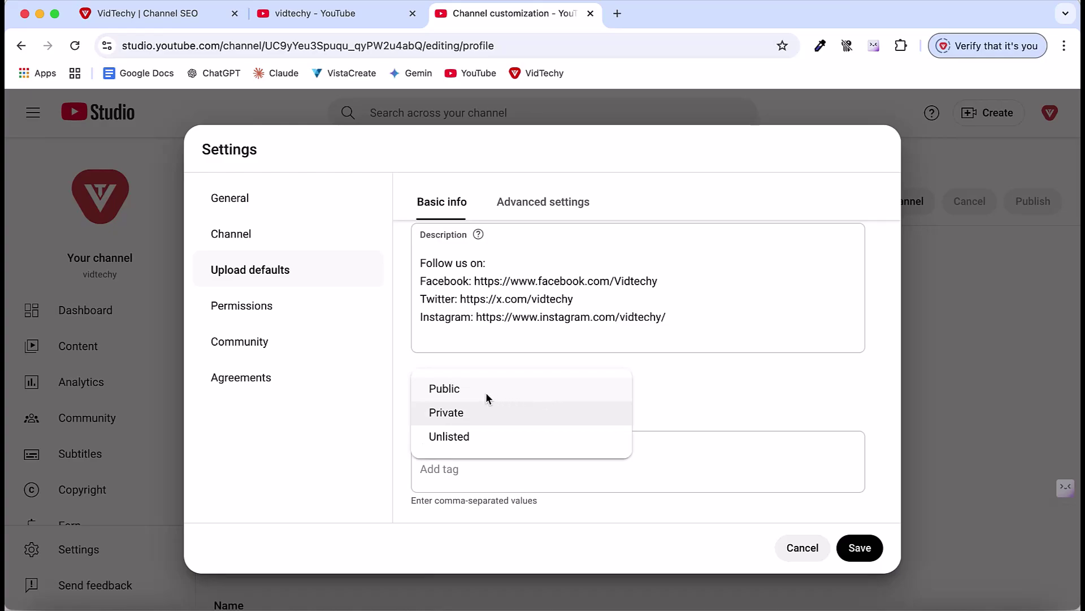
{"action": "left_click", "coordinate": [500, 410]}
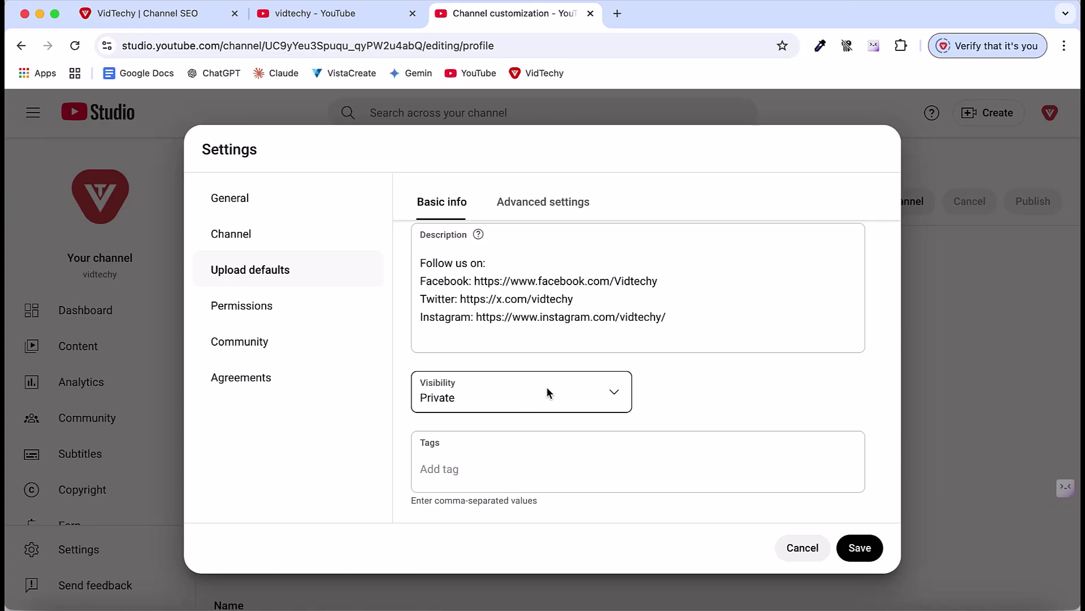
{"action": "left_click", "coordinate": [588, 393]}
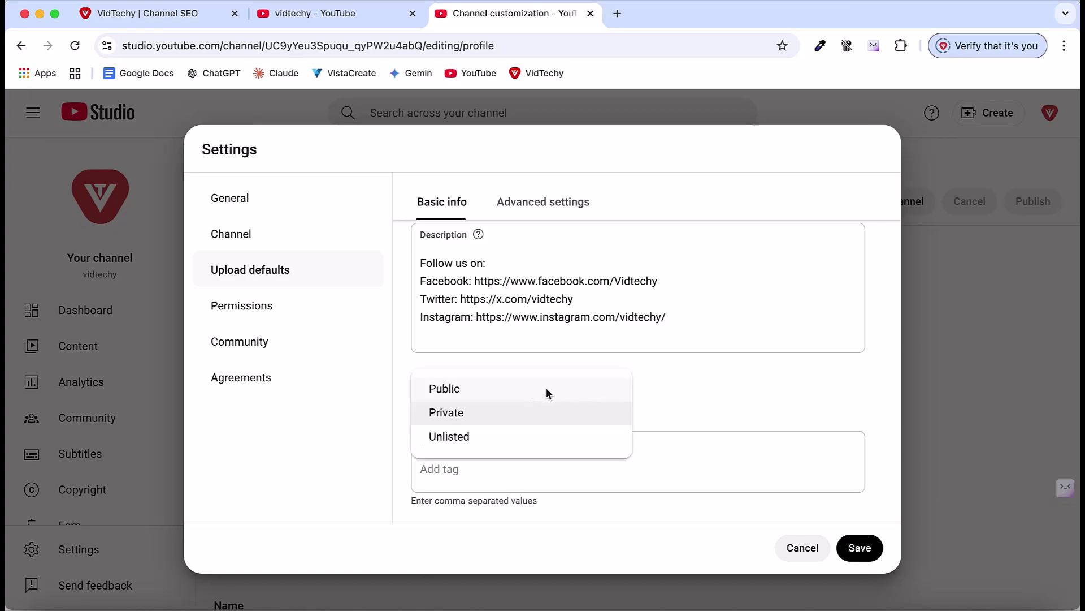
{"action": "left_click", "coordinate": [681, 425]}
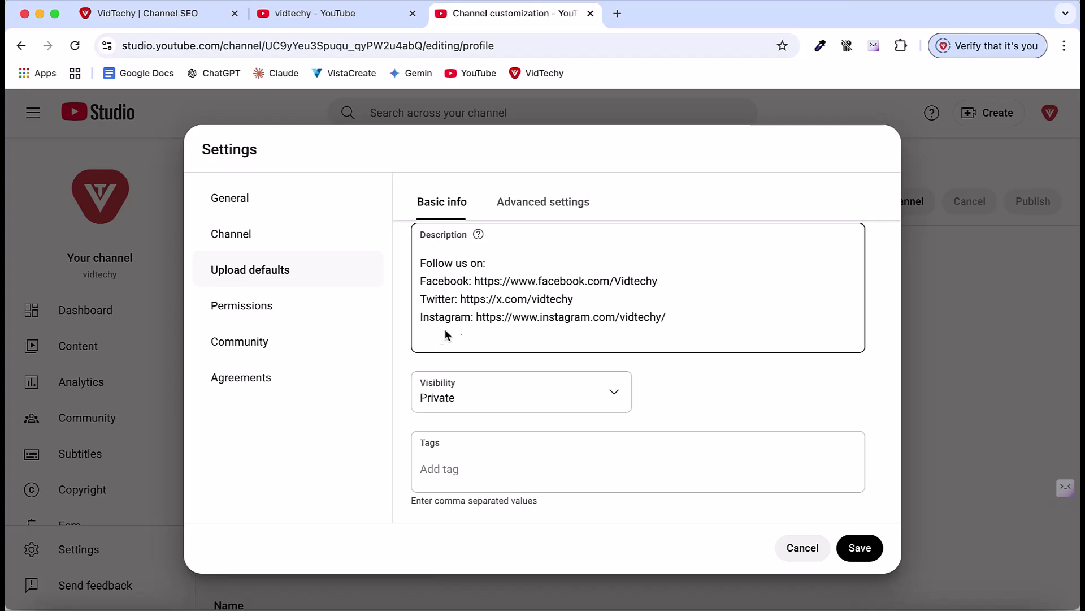
{"action": "scroll", "coordinate": [481, 405], "scroll_direction": "up", "scroll_amount": 2}
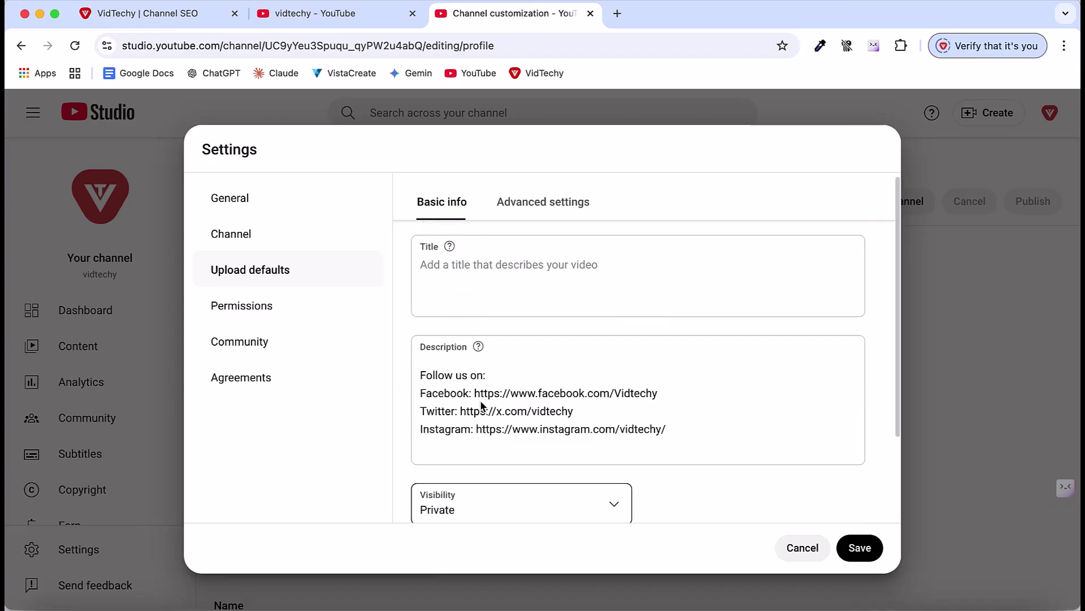
- In advanced upload defaults, choose category Education and language English, keeping automatic chapters on
{"action": "left_click", "coordinate": [528, 204]}
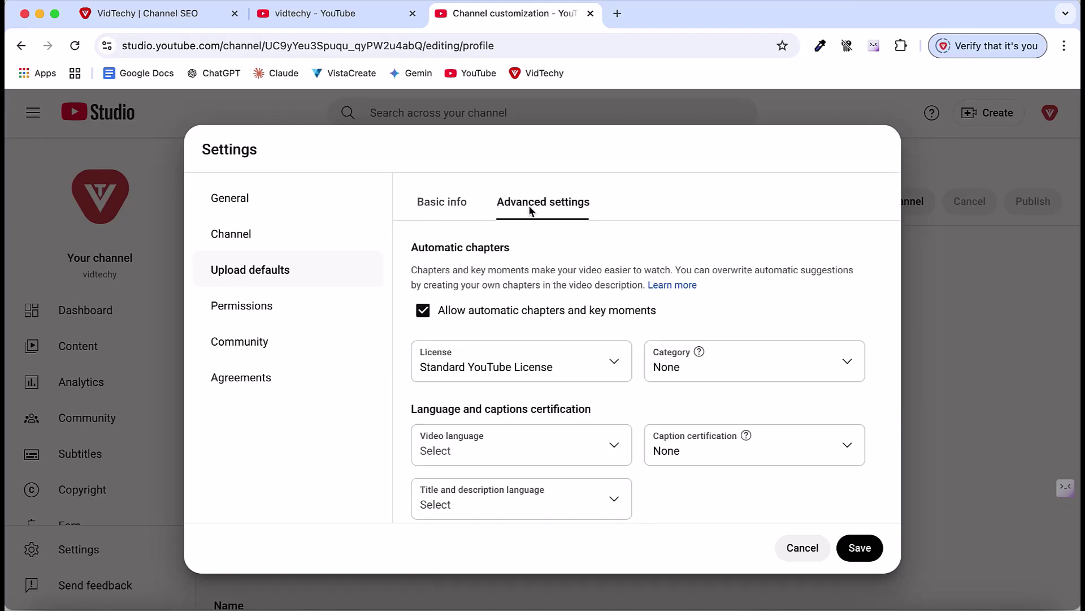
{"action": "left_click", "coordinate": [688, 371]}
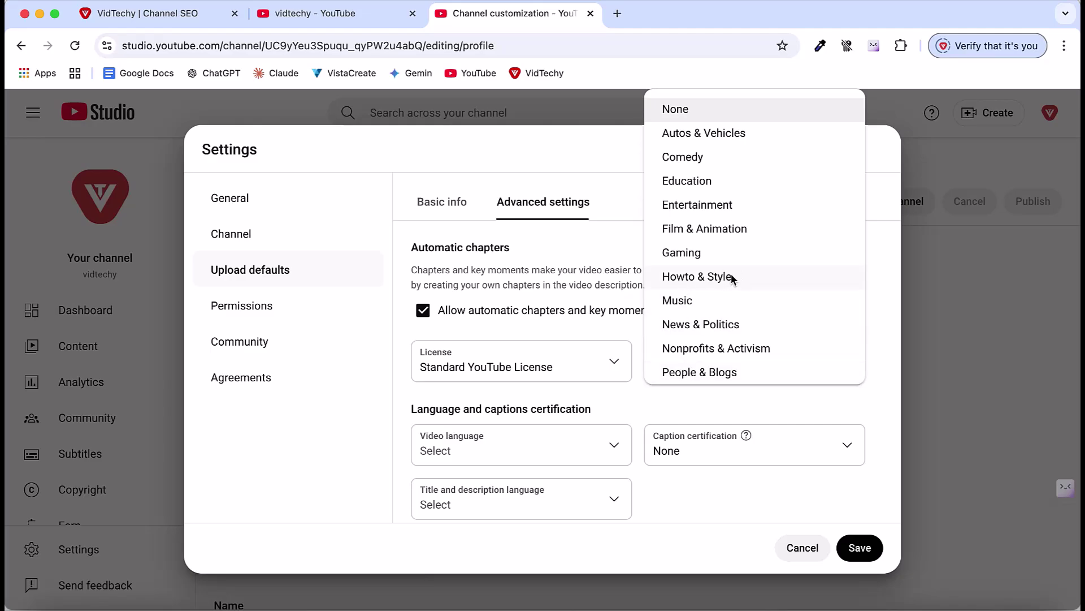
{"action": "left_click", "coordinate": [707, 184]}
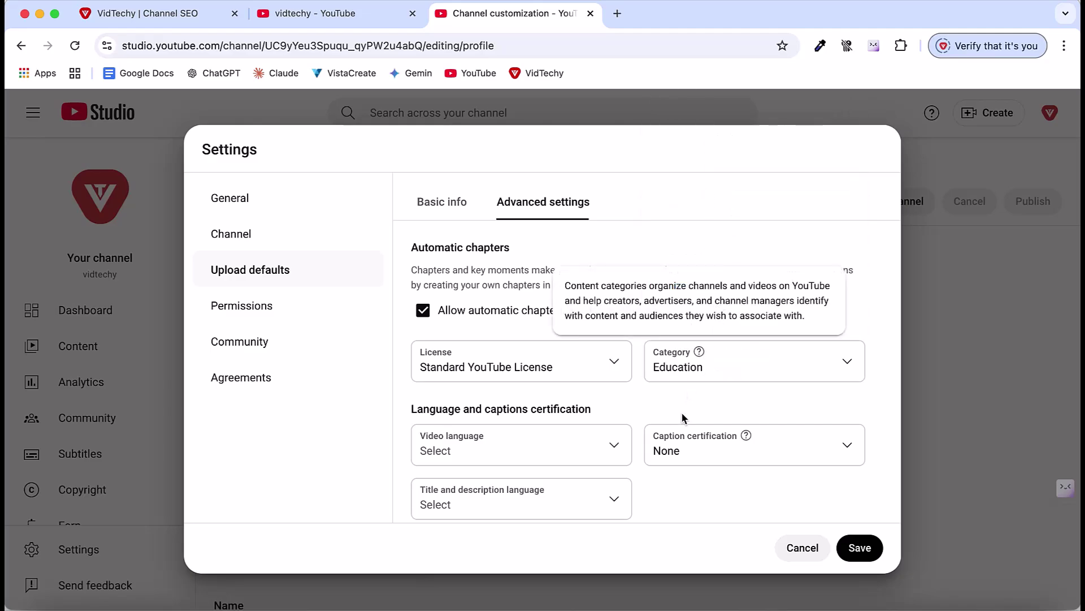
{"action": "left_click", "coordinate": [698, 370]}
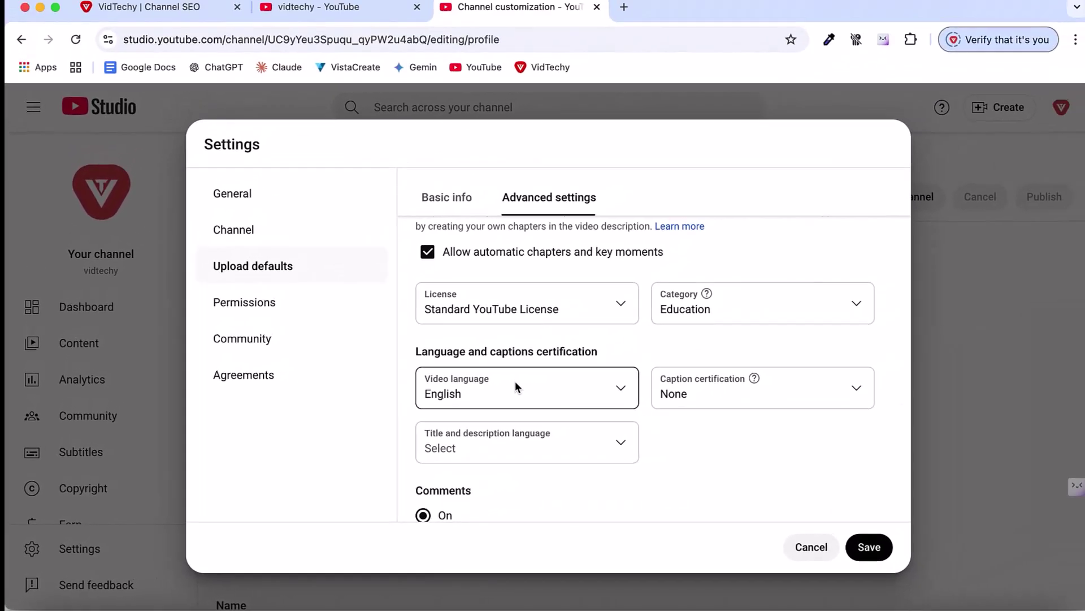
{"action": "scroll", "coordinate": [588, 356], "scroll_direction": "up", "scroll_amount": 2}
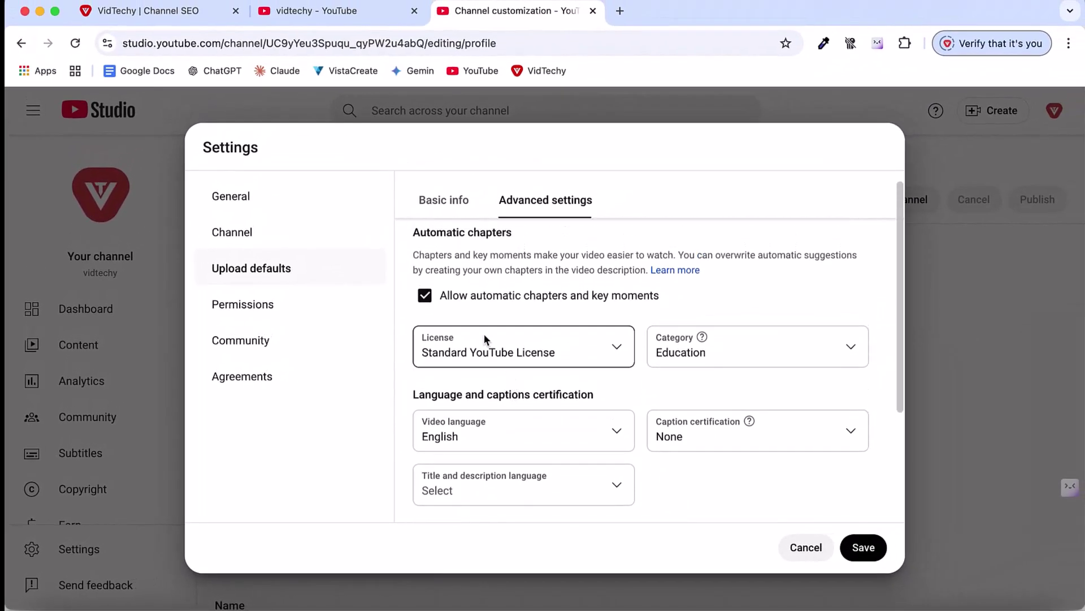
{"action": "left_click", "coordinate": [424, 296]}
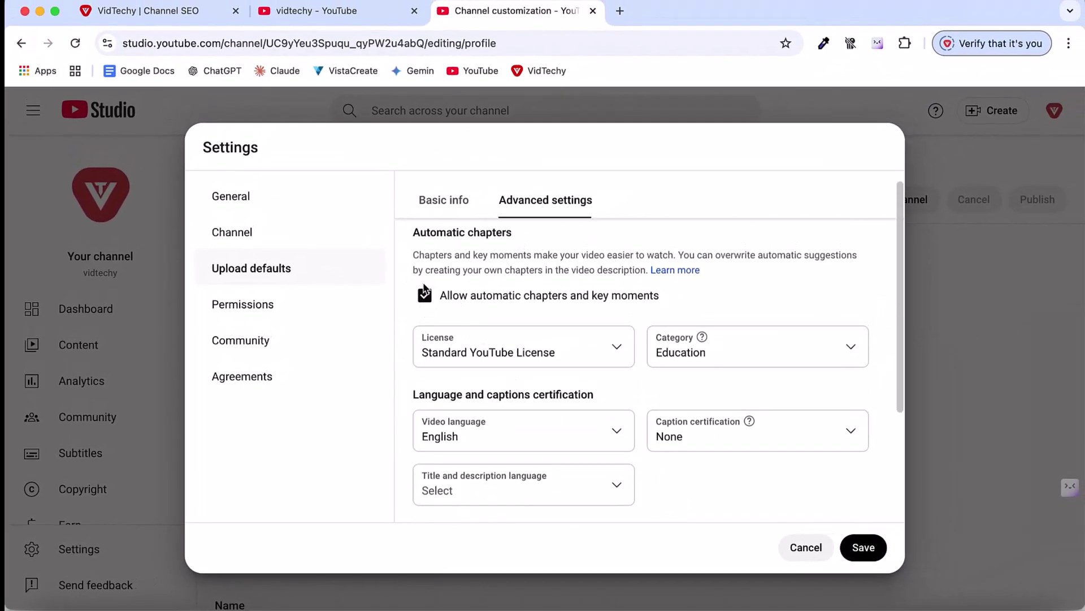
{"action": "left_click", "coordinate": [425, 299]}
- Review channel permissions, then check Community defaults keep comment moderation at Basic
{"action": "left_click", "coordinate": [257, 310]}
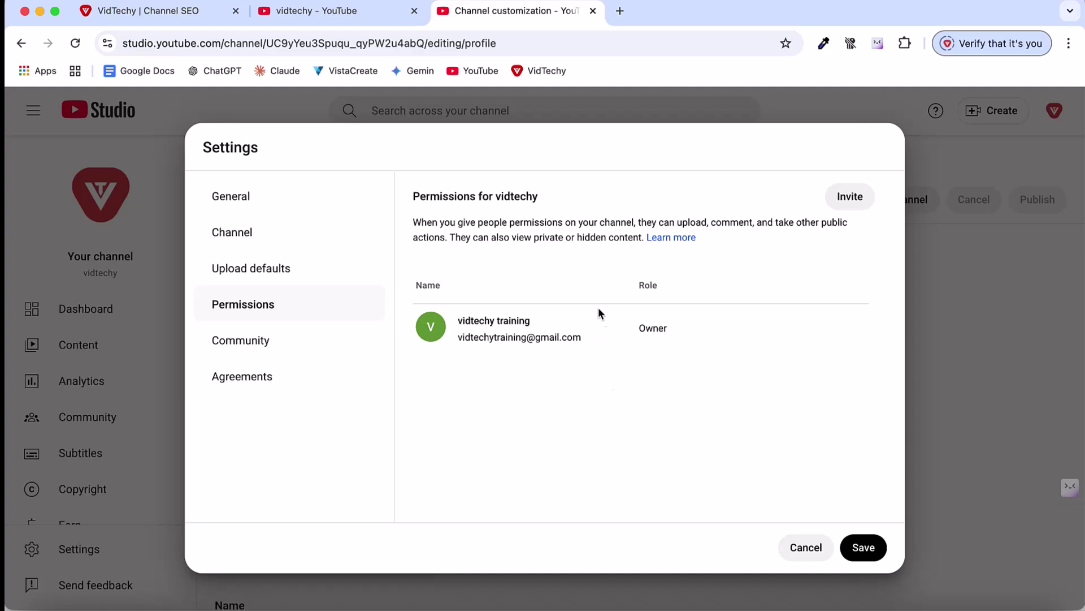
{"action": "left_click", "coordinate": [286, 343]}
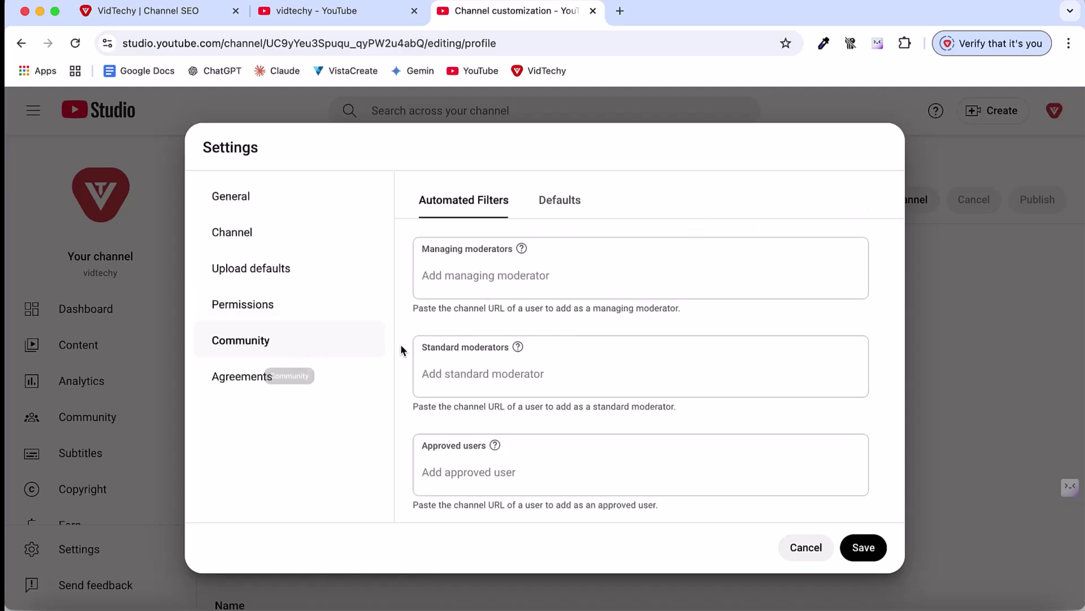
{"action": "left_click", "coordinate": [558, 202]}
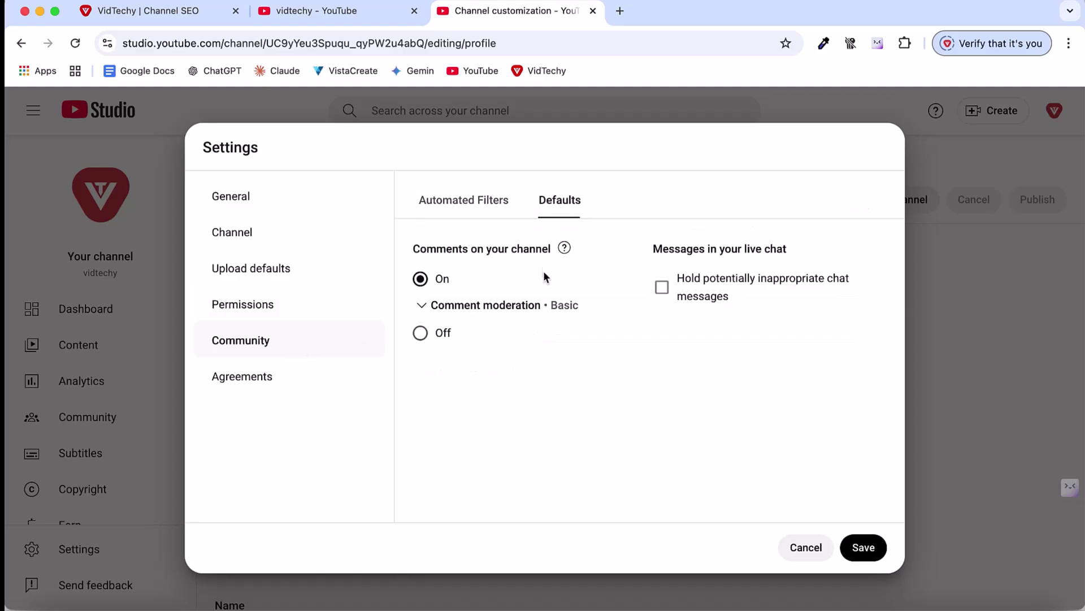
{"action": "left_click", "coordinate": [423, 304]}
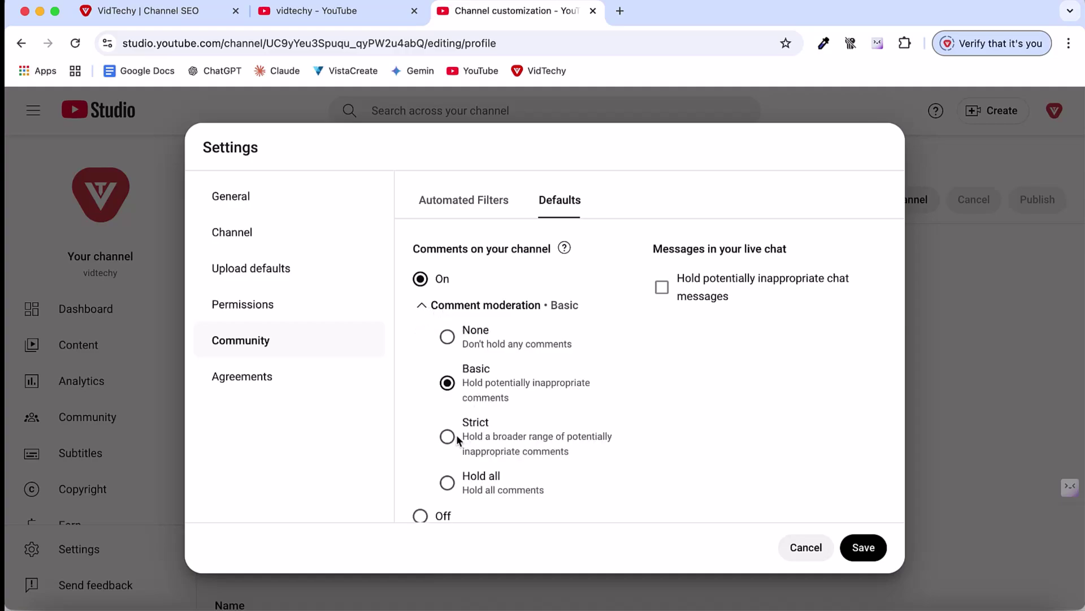
{"action": "scroll", "coordinate": [447, 441], "scroll_direction": "down", "scroll_amount": 1}
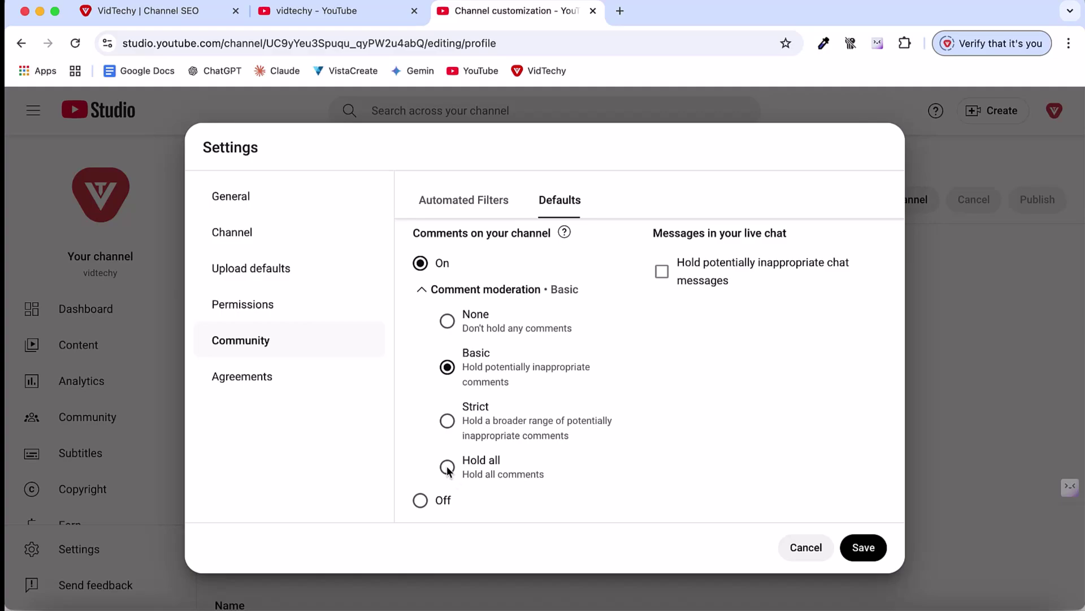
{"action": "left_click", "coordinate": [424, 289]}
{"action": "left_click", "coordinate": [425, 303]}
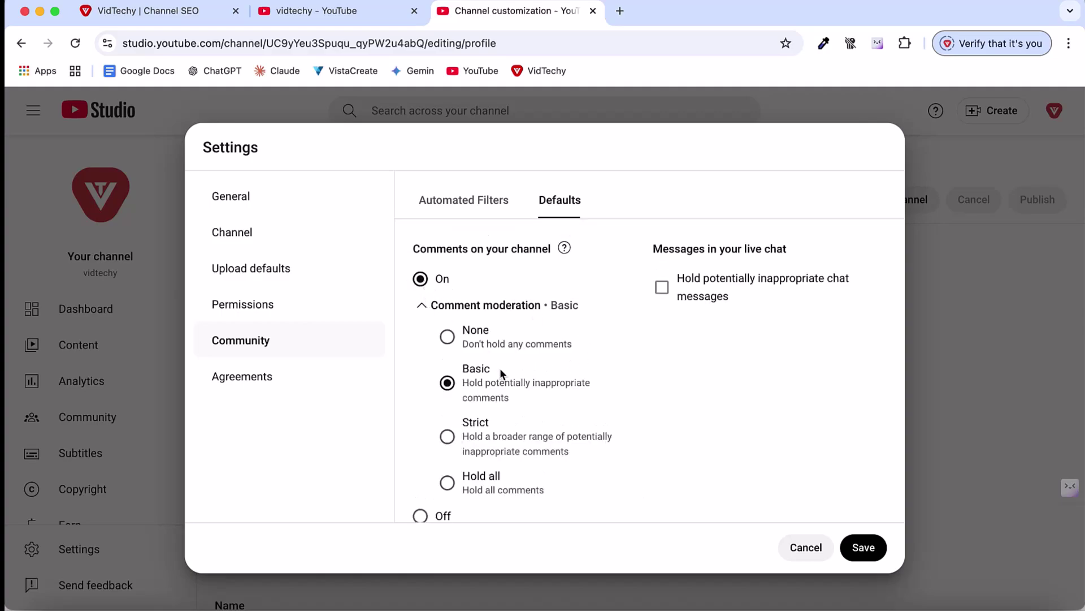
{"action": "left_click", "coordinate": [422, 308]}
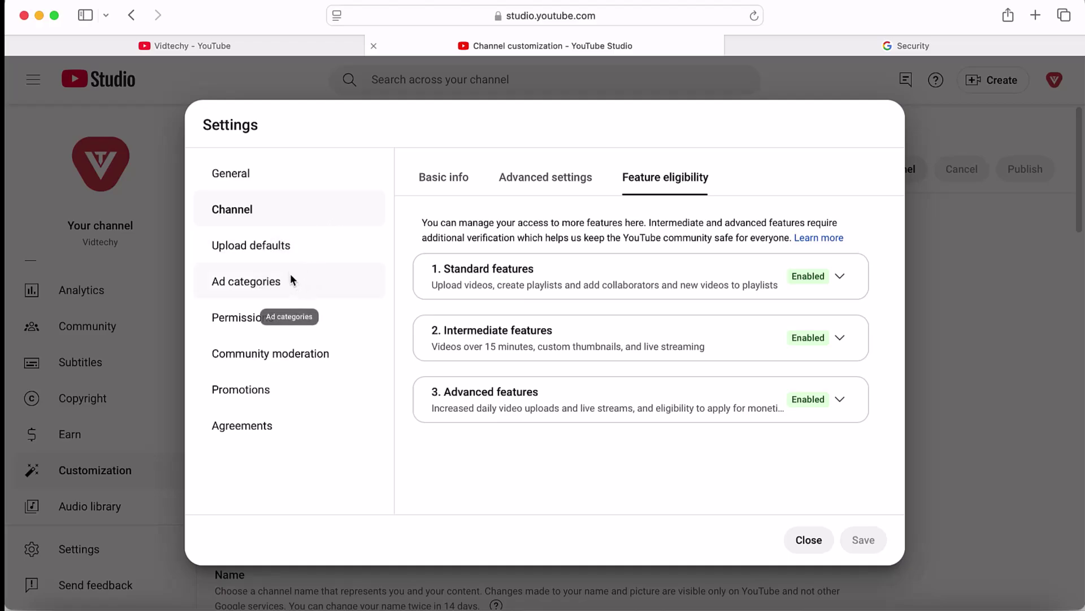
{"action": "left_click", "coordinate": [272, 282]}
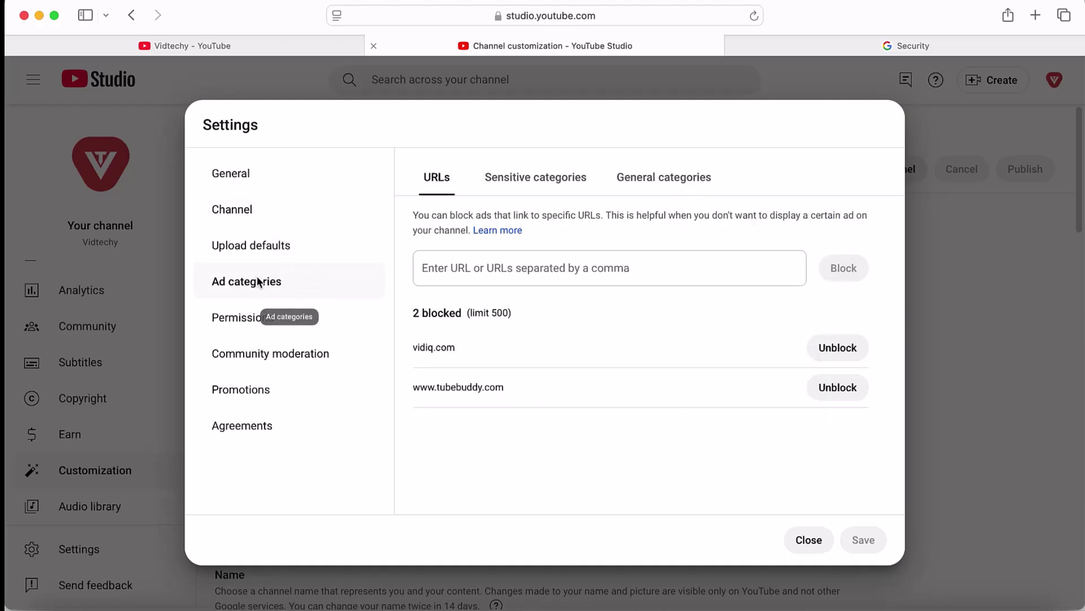
{"action": "left_click", "coordinate": [266, 249]}
{"action": "left_click", "coordinate": [661, 180]}
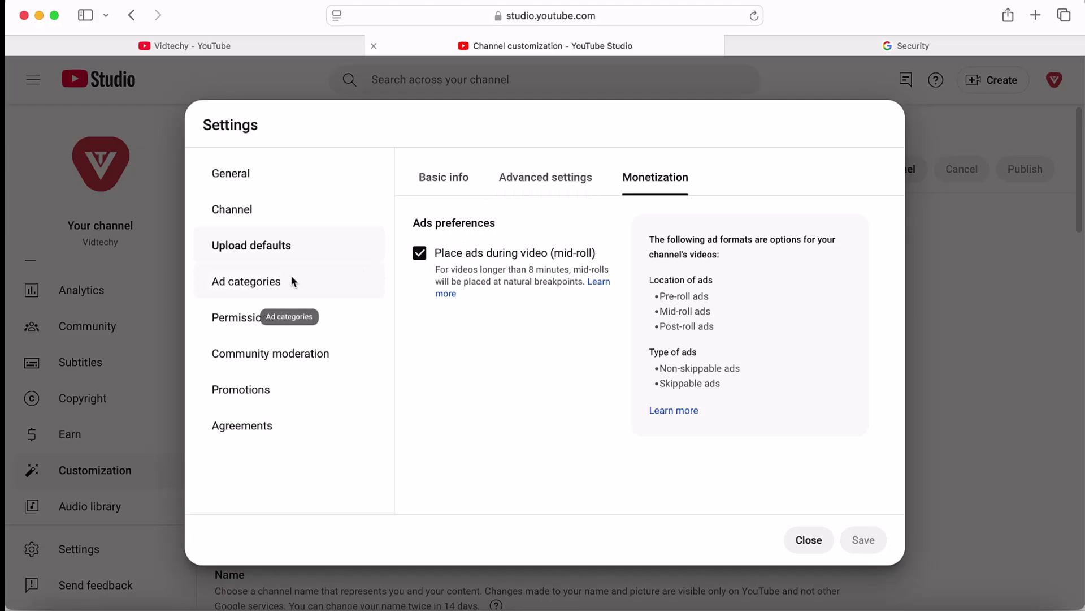
{"action": "left_click", "coordinate": [243, 285]}
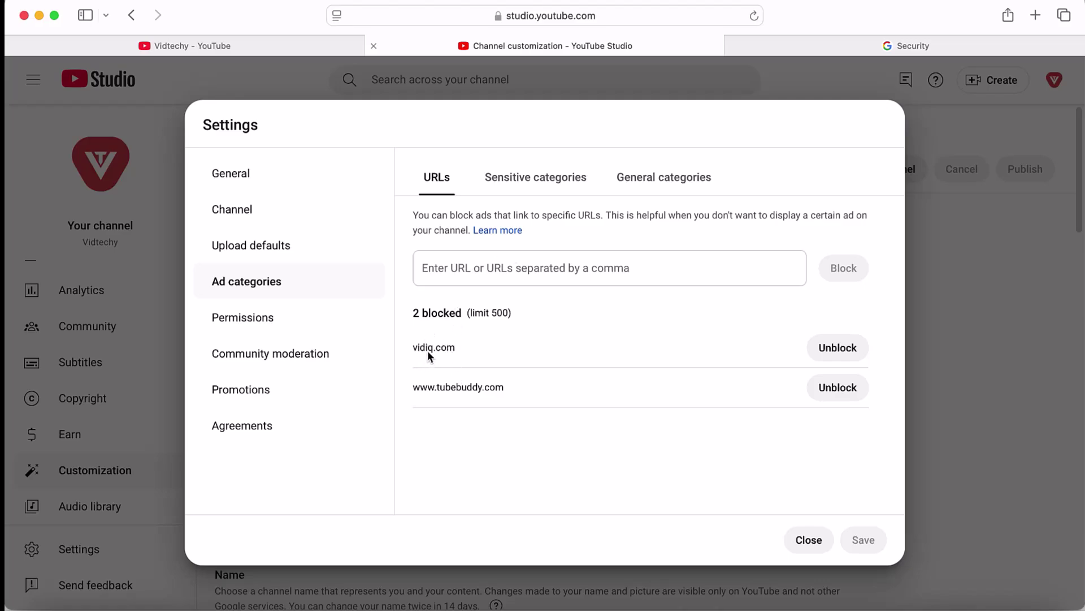
{"action": "left_click", "coordinate": [497, 267]}
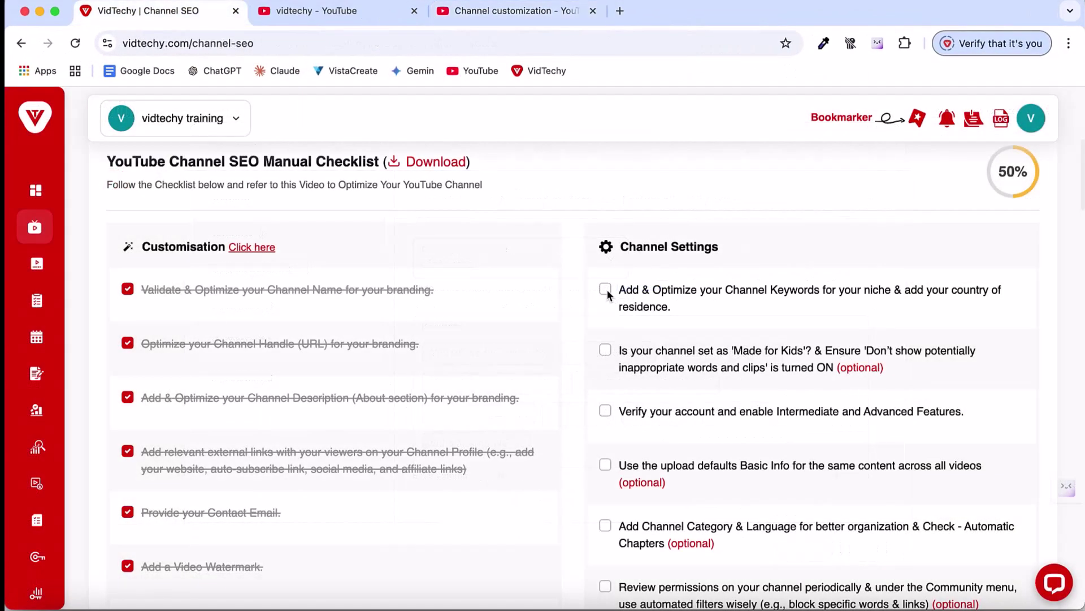
- Tick the keywords, Made for Kids, verification, upload defaults, category/language and permissions checklist items
{"action": "left_click", "coordinate": [606, 290]}
{"action": "scroll", "coordinate": [719, 305], "scroll_direction": "down", "scroll_amount": 2}
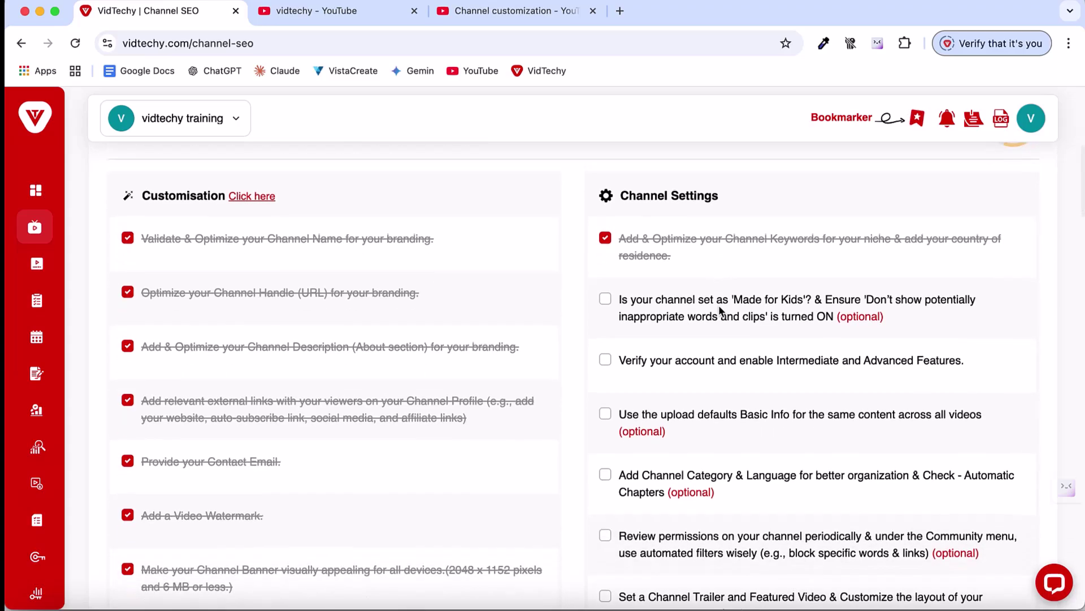
{"action": "left_click", "coordinate": [605, 296]}
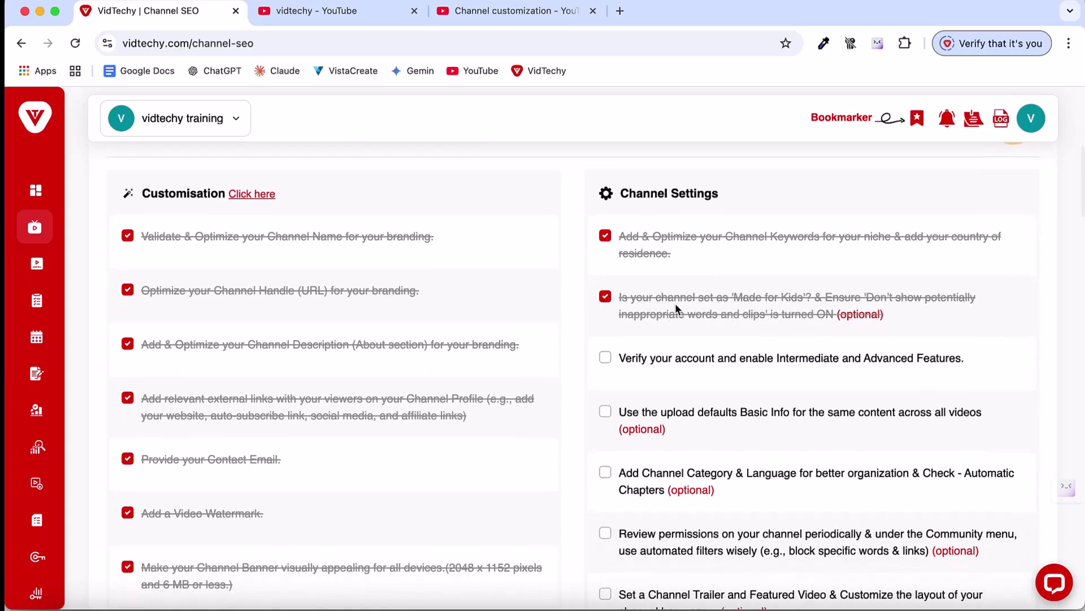
{"action": "scroll", "coordinate": [694, 308], "scroll_direction": "down", "scroll_amount": 2}
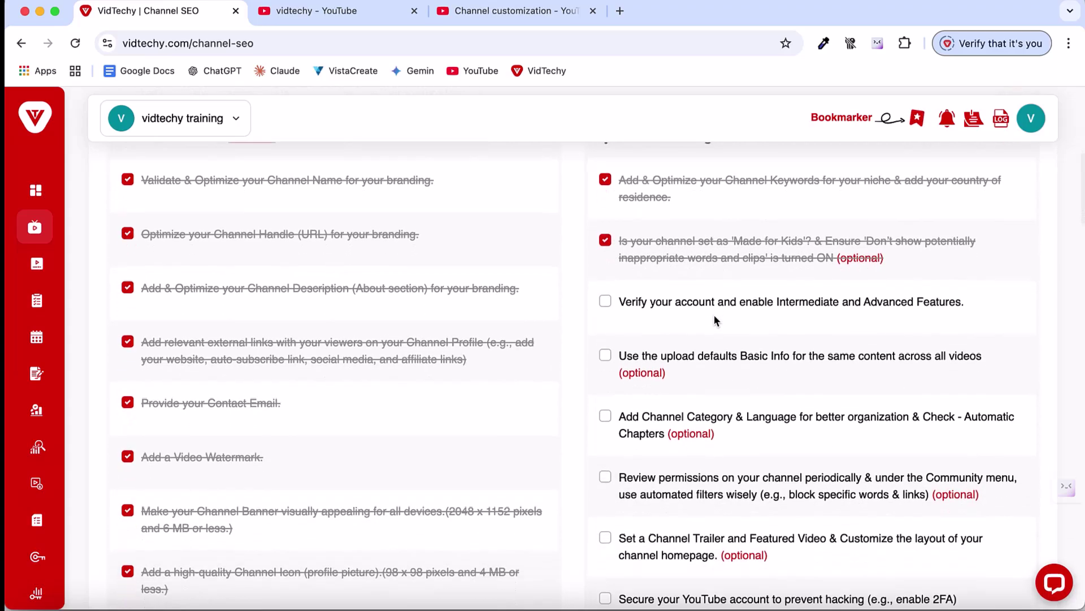
{"action": "left_click", "coordinate": [606, 301]}
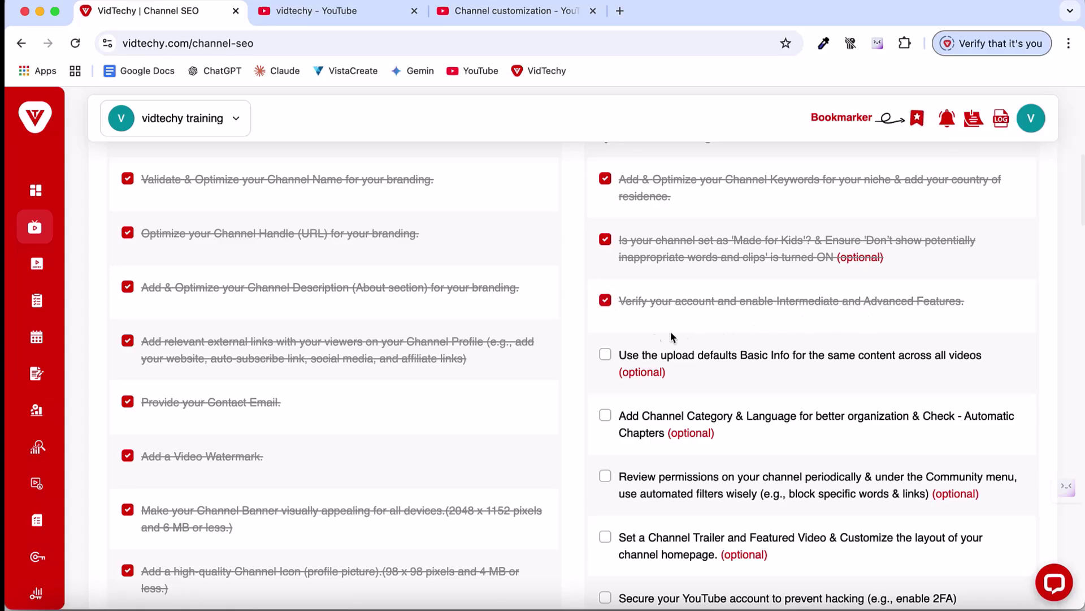
{"action": "left_click", "coordinate": [603, 354]}
{"action": "scroll", "coordinate": [696, 368], "scroll_direction": "down", "scroll_amount": 2}
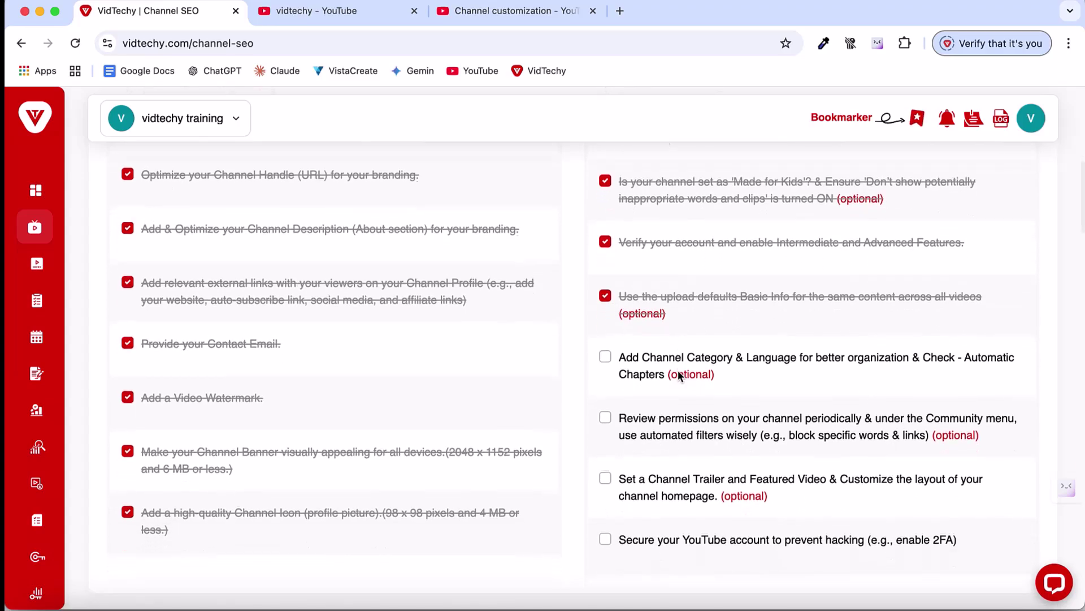
{"action": "left_click", "coordinate": [606, 351]}
{"action": "mouse_move", "coordinate": [681, 350]}
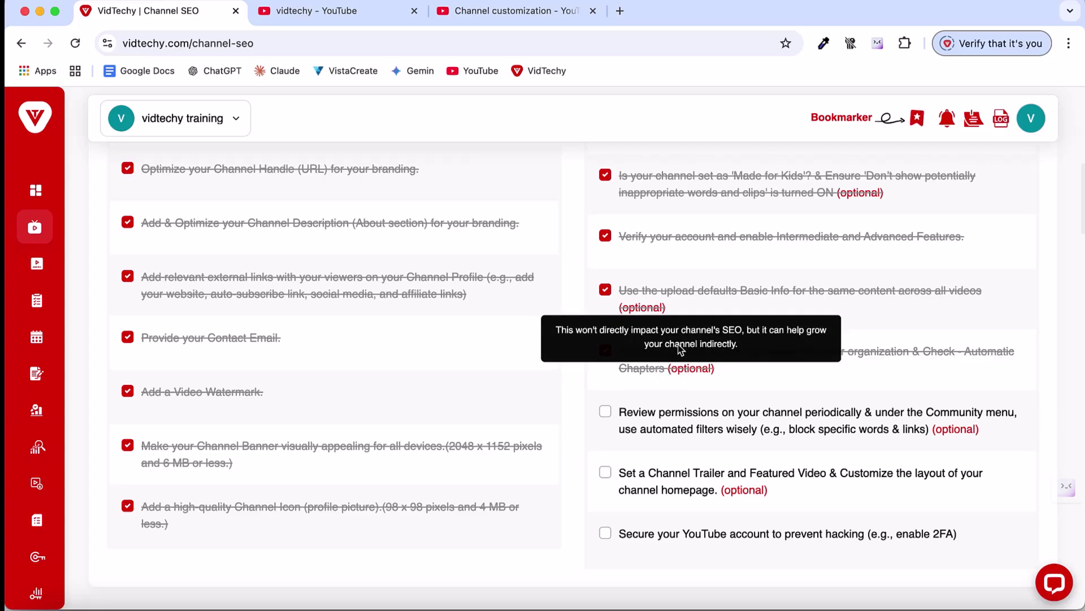
{"action": "scroll", "coordinate": [643, 389], "scroll_direction": "down", "scroll_amount": 1}
{"action": "left_click", "coordinate": [605, 378]}
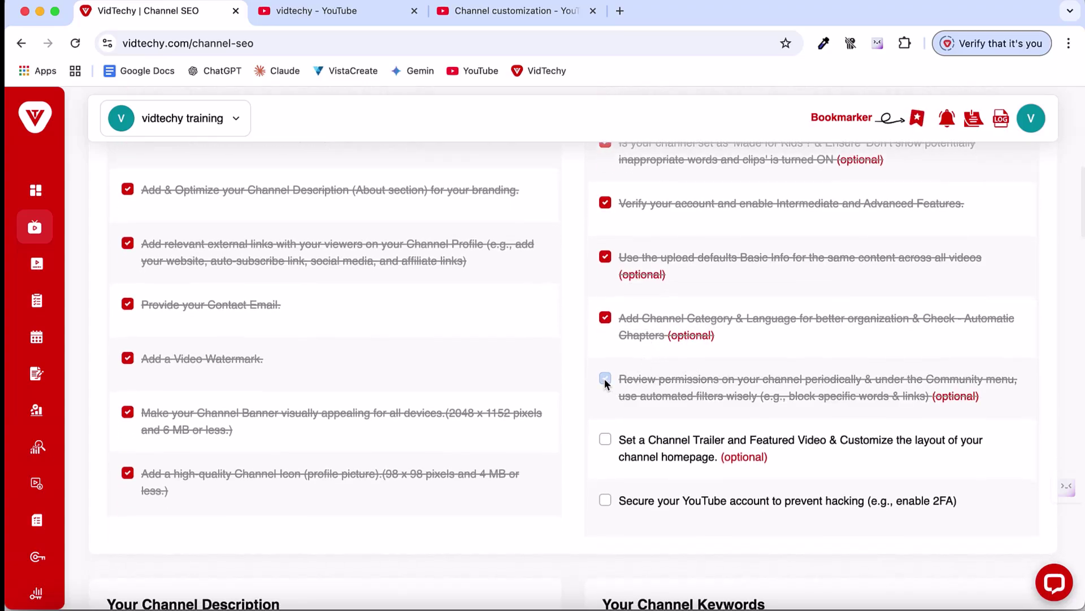
{"action": "scroll", "coordinate": [694, 378], "scroll_direction": "down", "scroll_amount": 1}
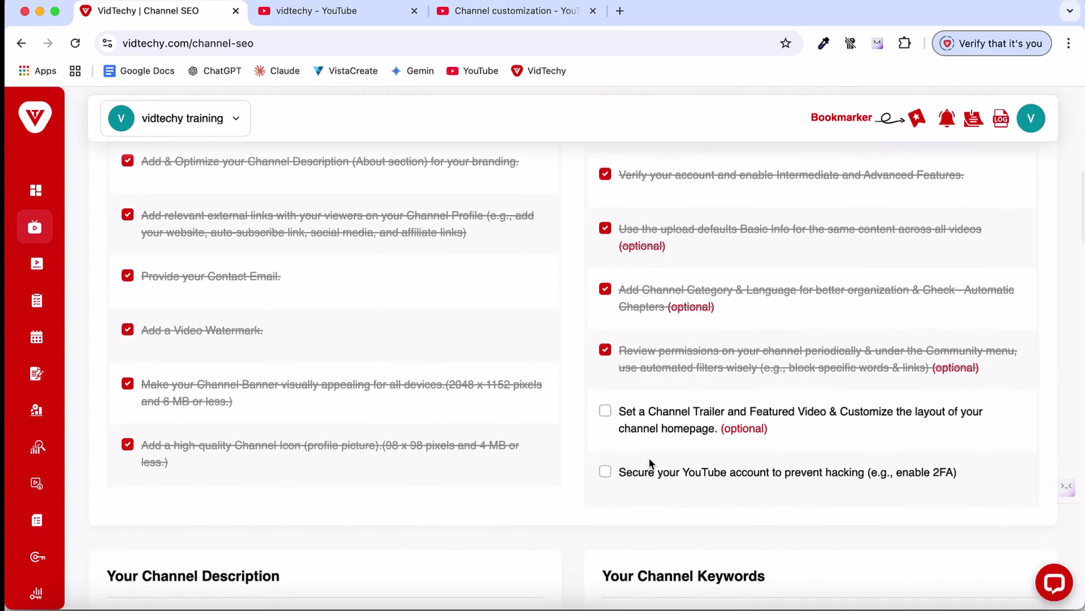
{"action": "key", "text": "ctrl+Up"}
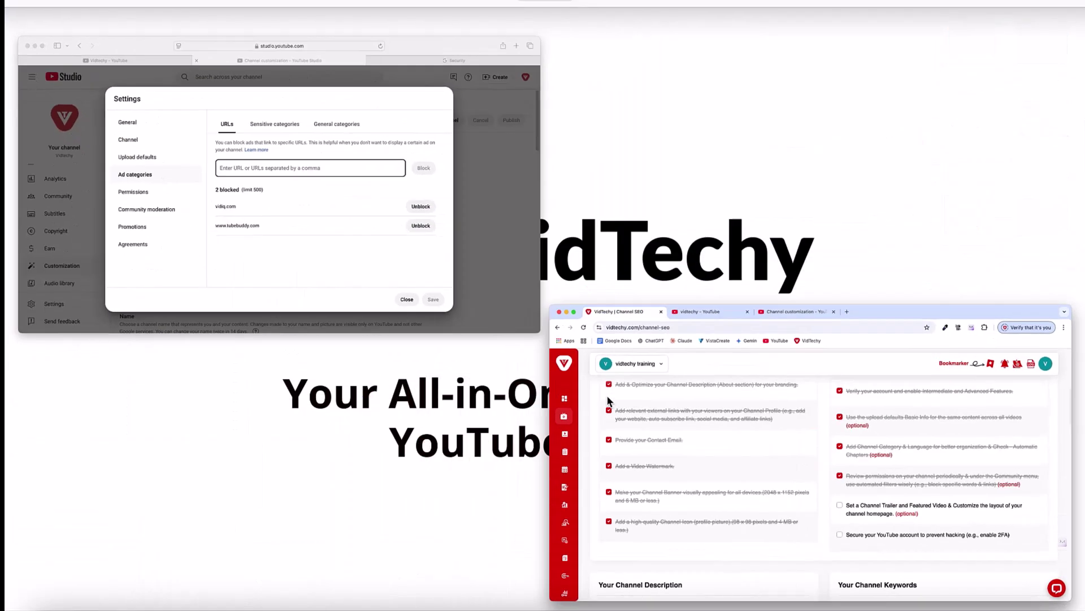
{"action": "left_click", "coordinate": [413, 236]}
{"action": "left_click", "coordinate": [283, 45]}
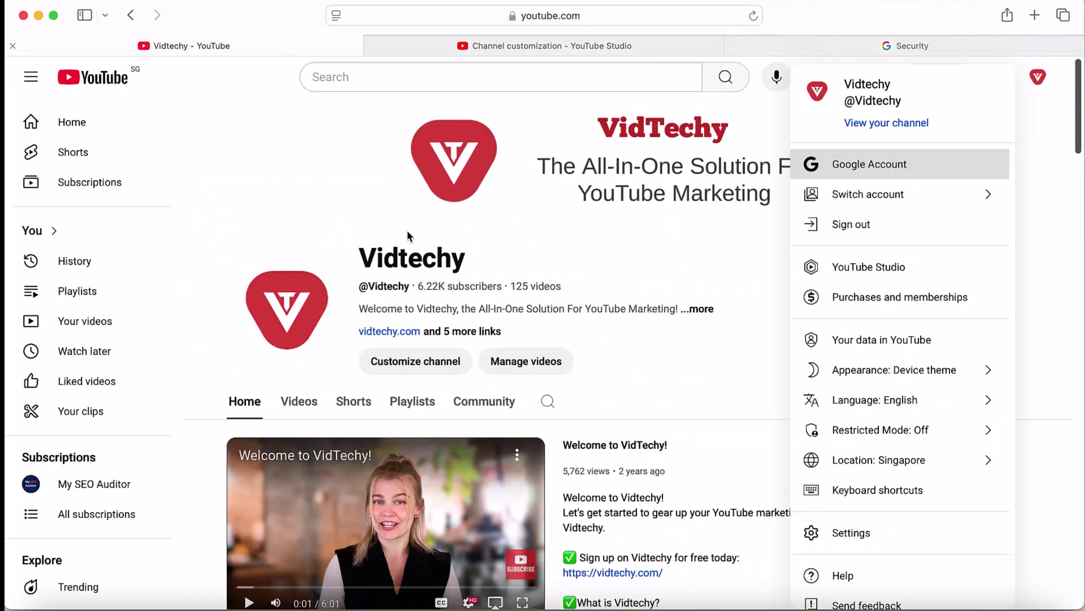
{"action": "left_click", "coordinate": [632, 246]}
{"action": "scroll", "coordinate": [632, 249], "scroll_direction": "down", "scroll_amount": 3}
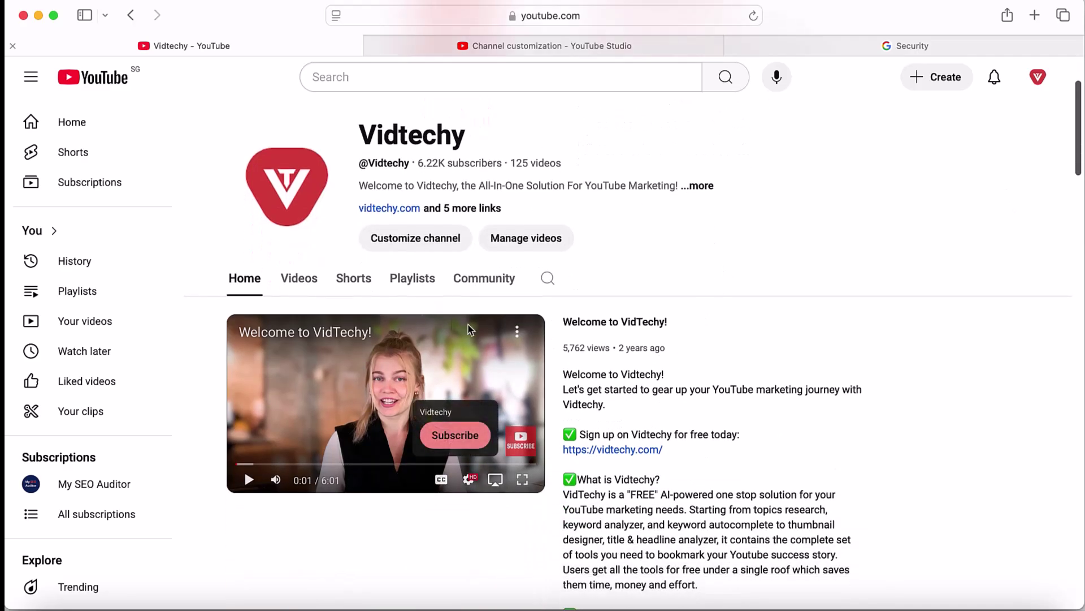
{"action": "scroll", "coordinate": [489, 417], "scroll_direction": "down", "scroll_amount": 8}
{"action": "scroll", "coordinate": [488, 417], "scroll_direction": "down", "scroll_amount": 10}
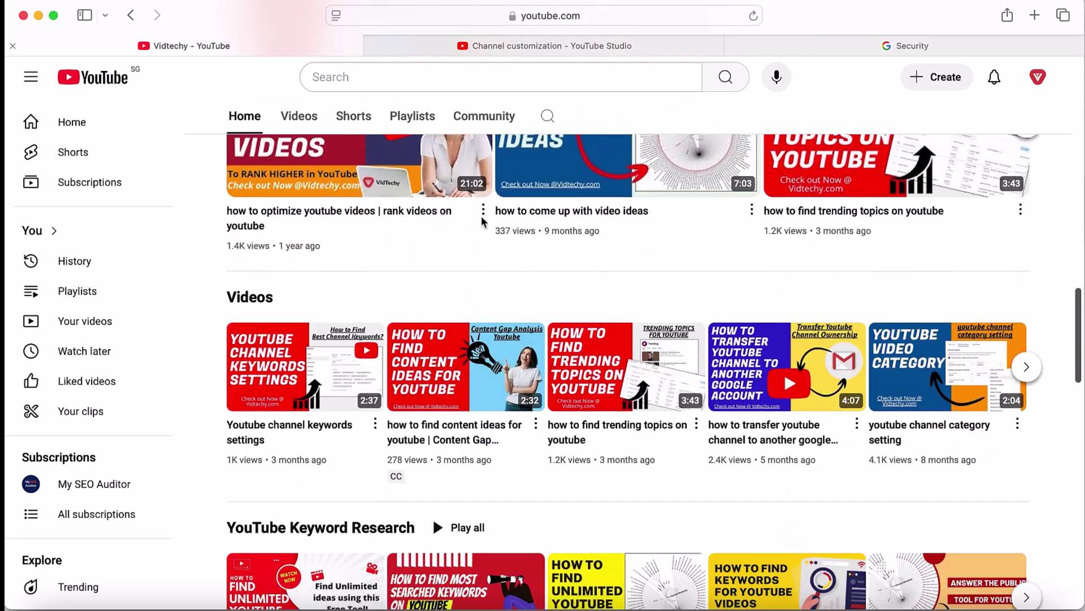
{"action": "scroll", "coordinate": [432, 517], "scroll_direction": "up", "scroll_amount": 3}
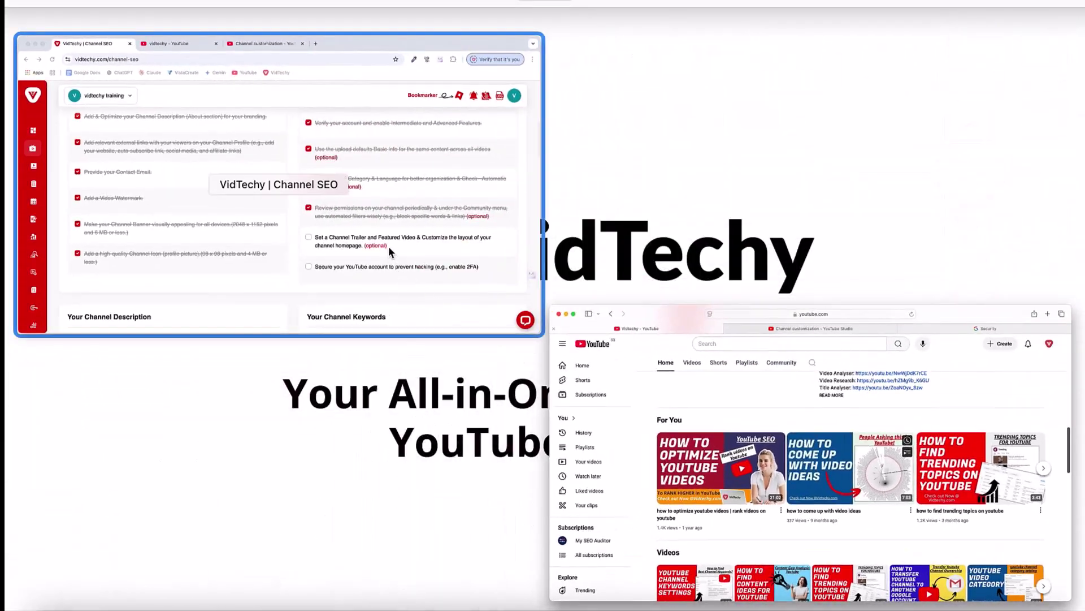
{"action": "left_click", "coordinate": [388, 246]}
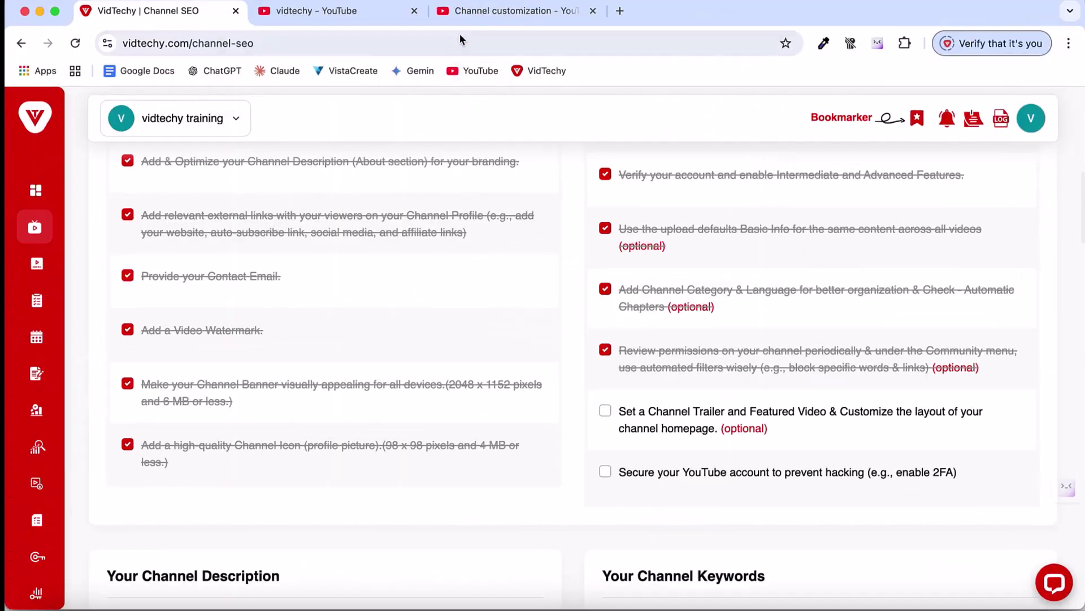
{"action": "left_click", "coordinate": [471, 16]}
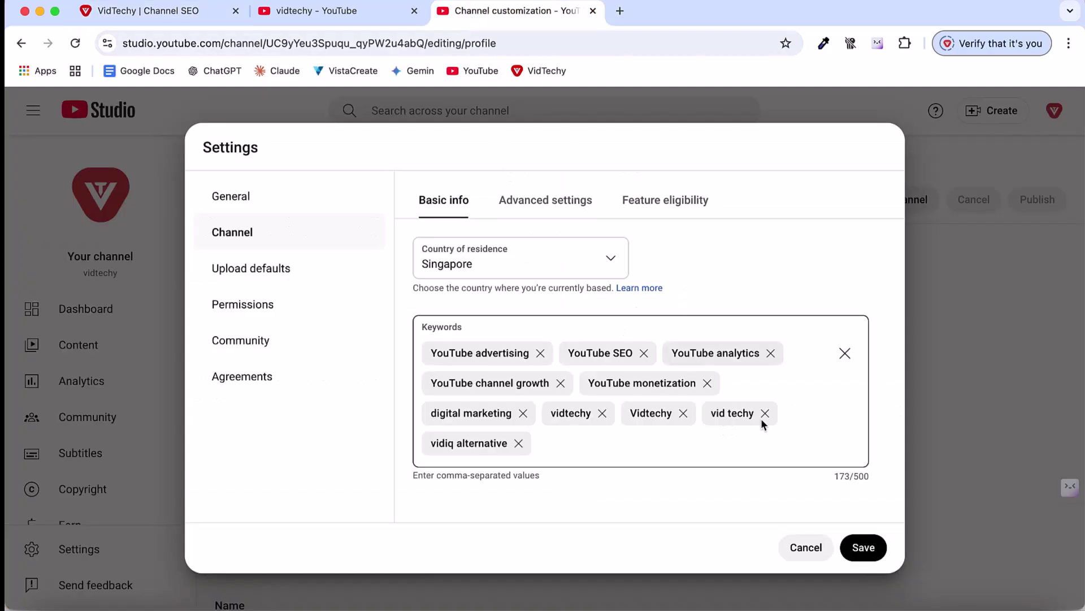
{"action": "left_click", "coordinate": [861, 550]}
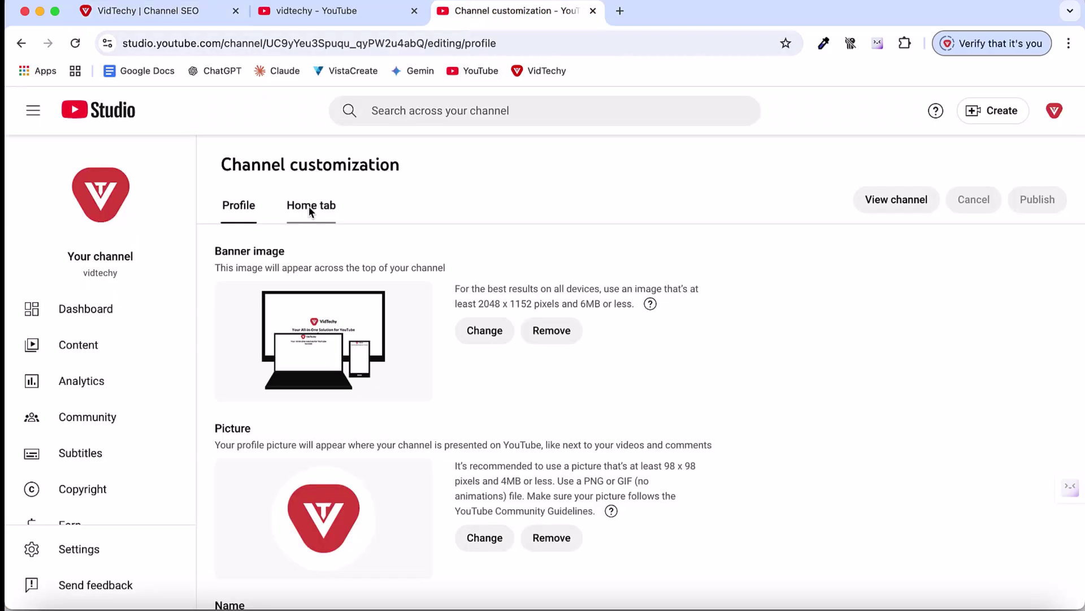
- Turn on the channel Home tab layout and move the For You section lower
{"action": "left_click", "coordinate": [309, 207]}
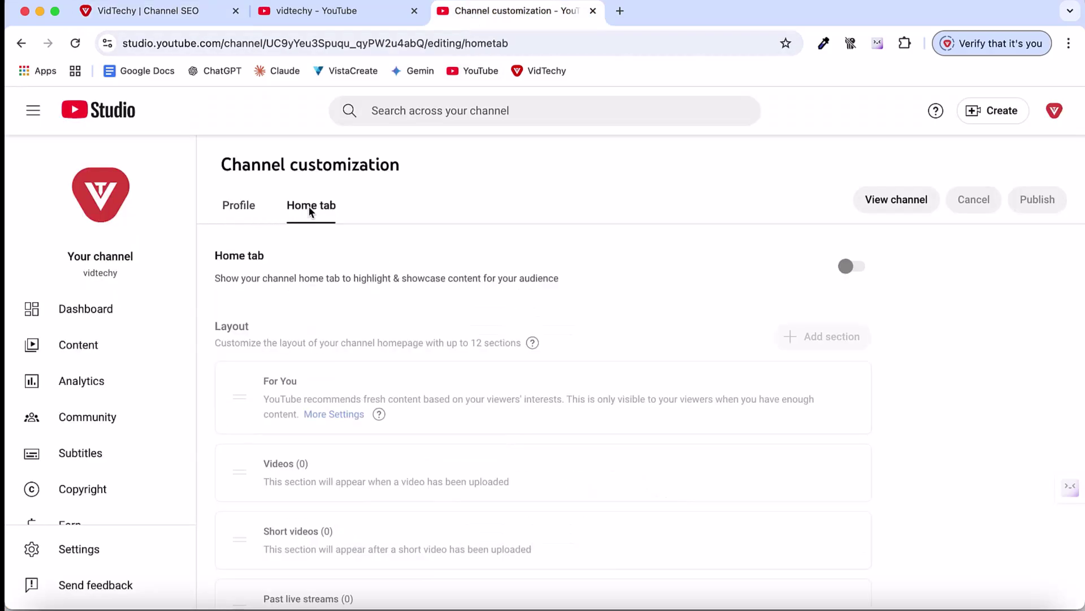
{"action": "left_click", "coordinate": [852, 267]}
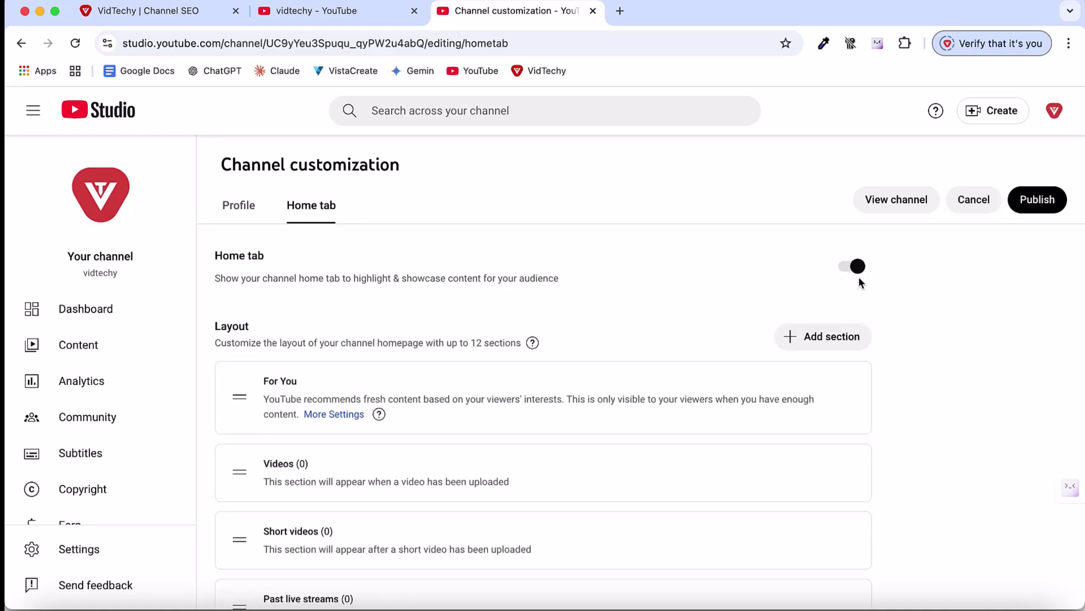
{"action": "left_click", "coordinate": [824, 337]}
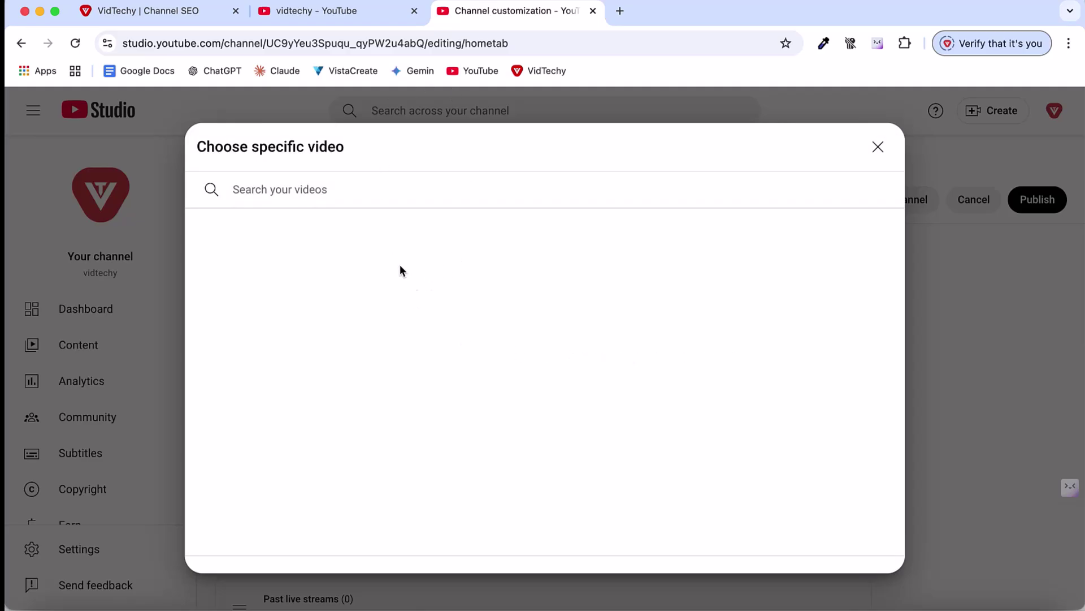
{"action": "left_click", "coordinate": [877, 146]}
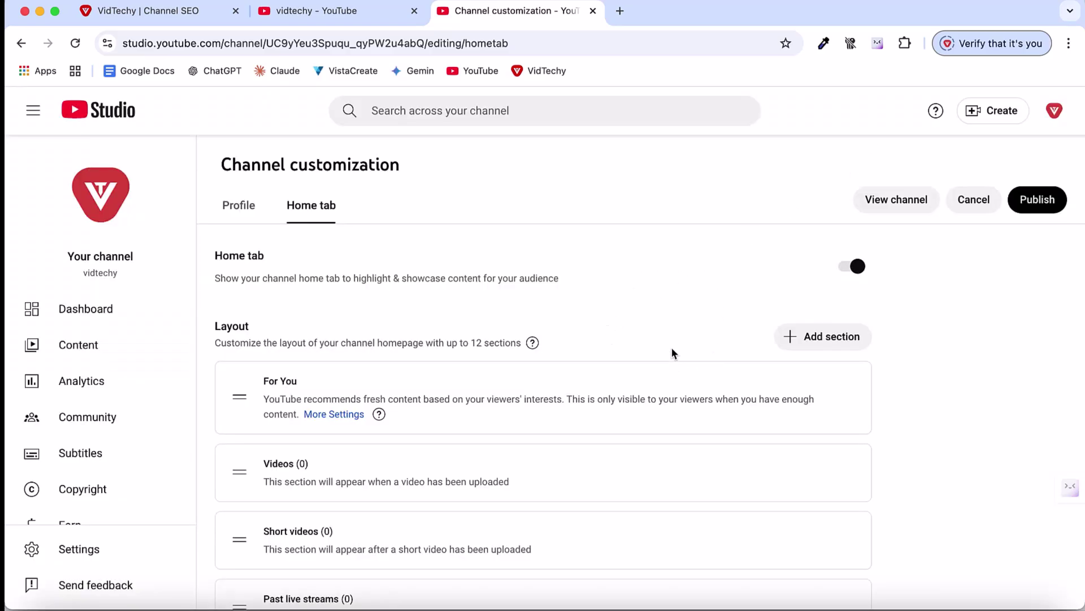
{"action": "scroll", "coordinate": [671, 347], "scroll_direction": "down", "scroll_amount": 2}
{"action": "left_click", "coordinate": [849, 290]}
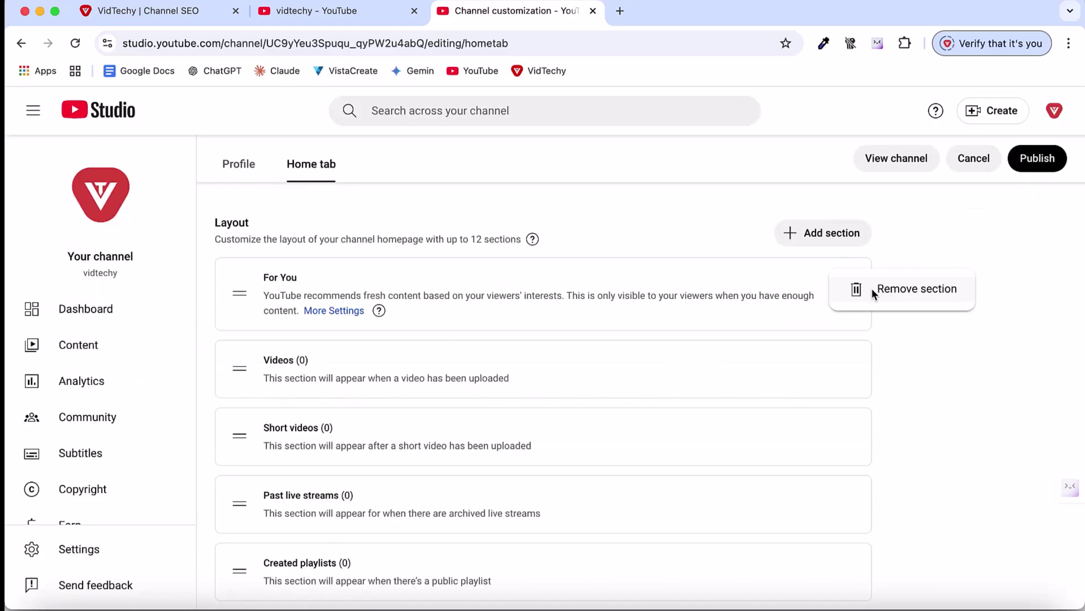
{"action": "left_click_drag", "start_coordinate": [240, 293], "coordinate": [240, 383]}
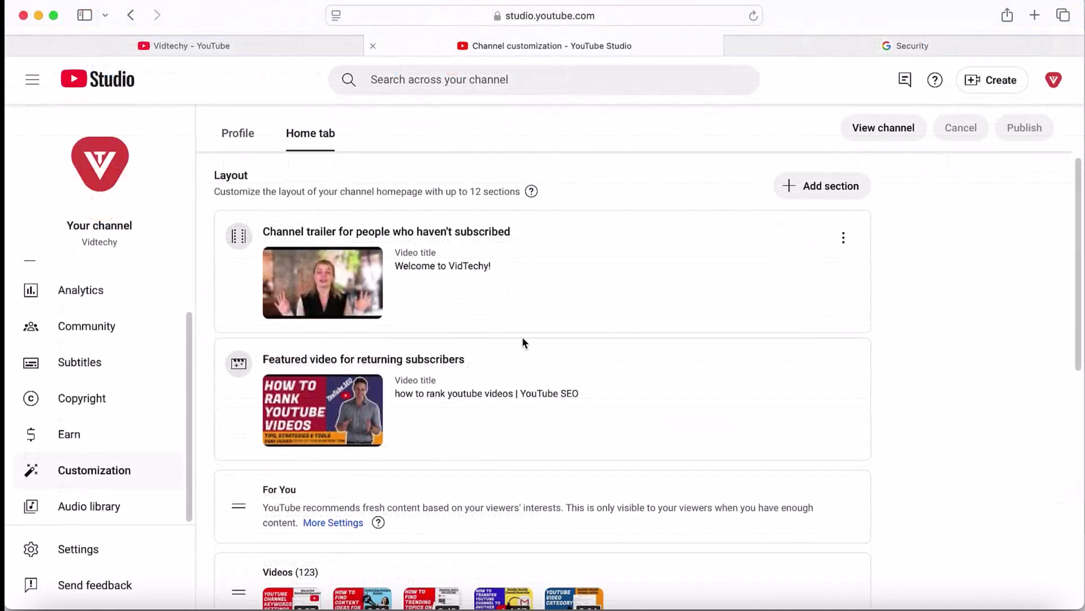
- Review the Videos, For You, Shorts and playlist sections, then publish the layout
{"action": "scroll", "coordinate": [378, 281], "scroll_direction": "down", "scroll_amount": 2}
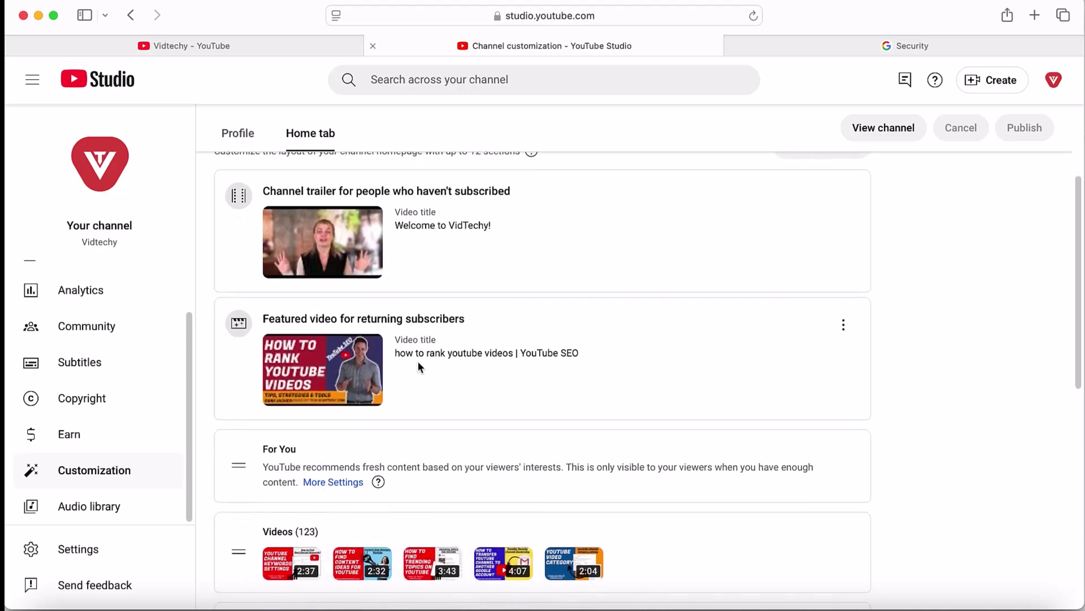
{"action": "scroll", "coordinate": [419, 361], "scroll_direction": "down", "scroll_amount": 5}
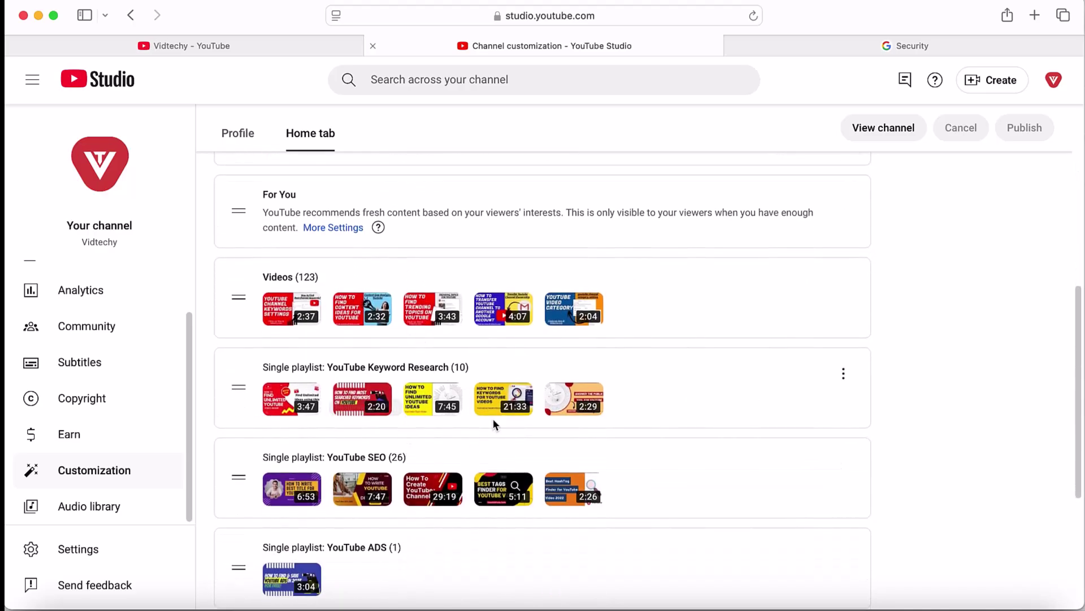
{"action": "scroll", "coordinate": [521, 383], "scroll_direction": "up", "scroll_amount": 10}
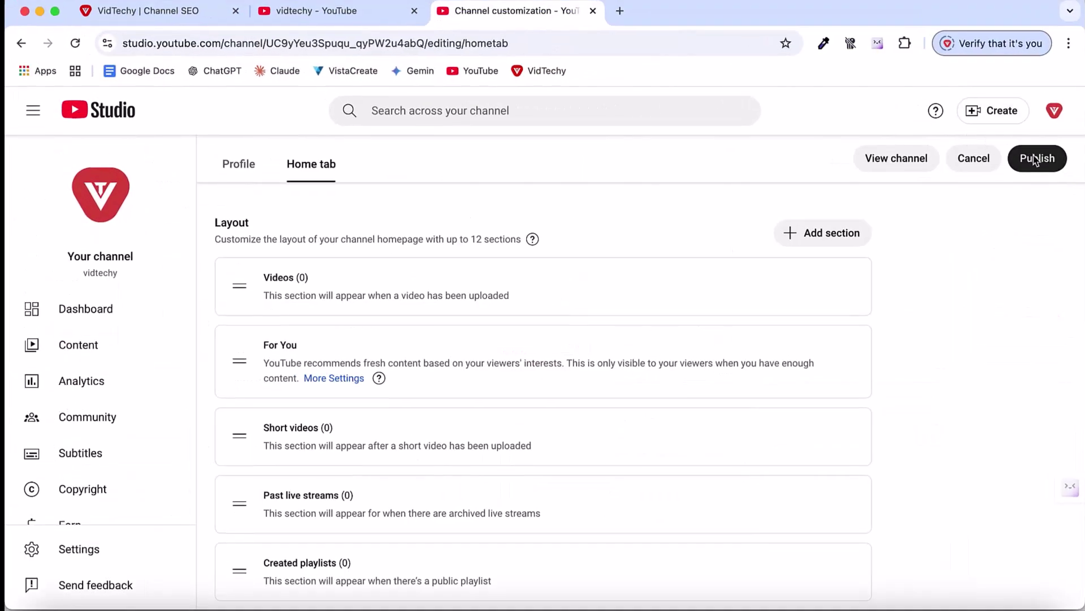
{"action": "left_click", "coordinate": [1038, 159]}
- Tick VidTechy's 'Set a Channel Trailer' homepage layout item, then return to YouTube Studio
{"action": "left_click", "coordinate": [142, 10]}
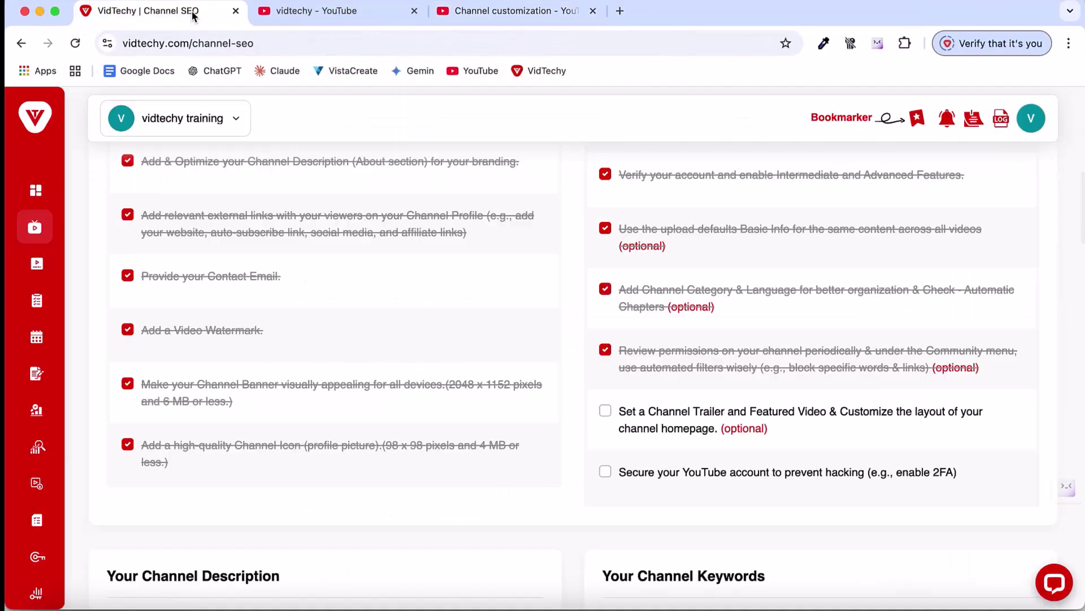
{"action": "left_click", "coordinate": [606, 410]}
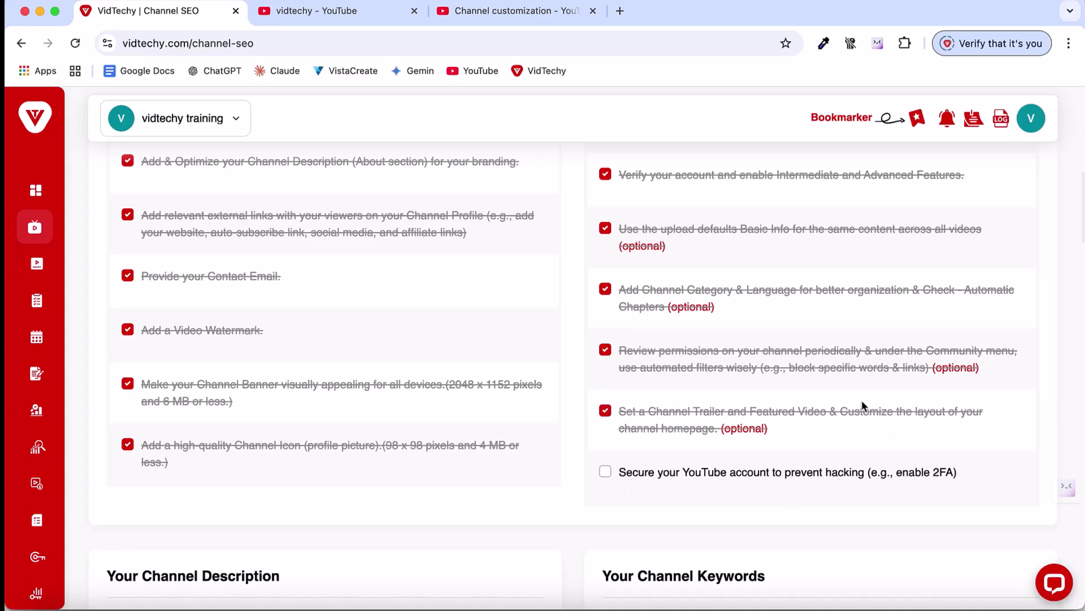
{"action": "left_click", "coordinate": [459, 12]}
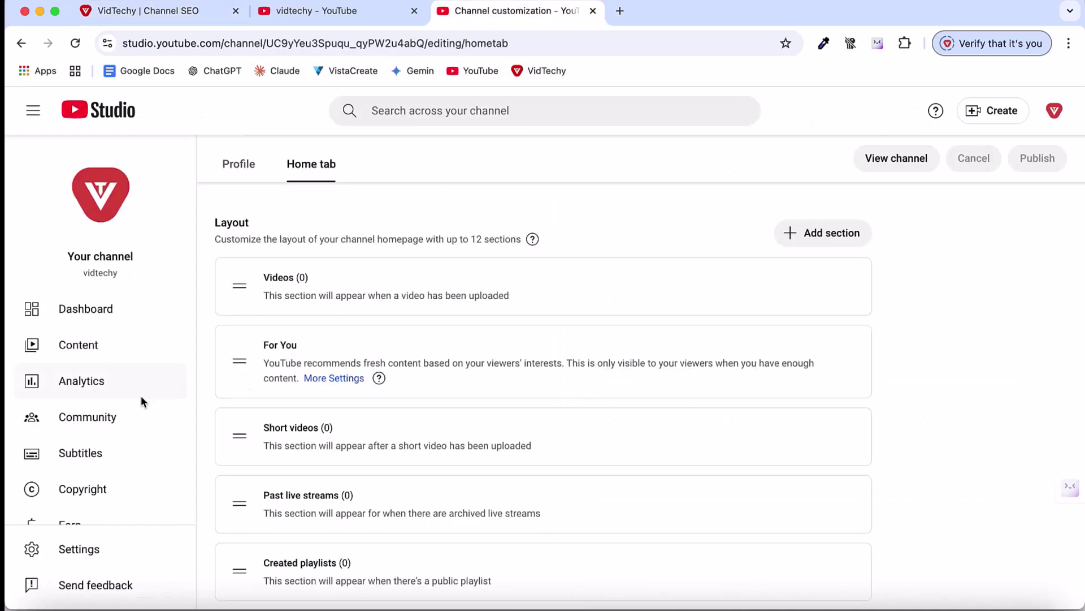
- Open the Earn on YouTube page and scroll down to Complete the basics
{"action": "scroll", "coordinate": [140, 397], "scroll_direction": "down", "scroll_amount": 2}
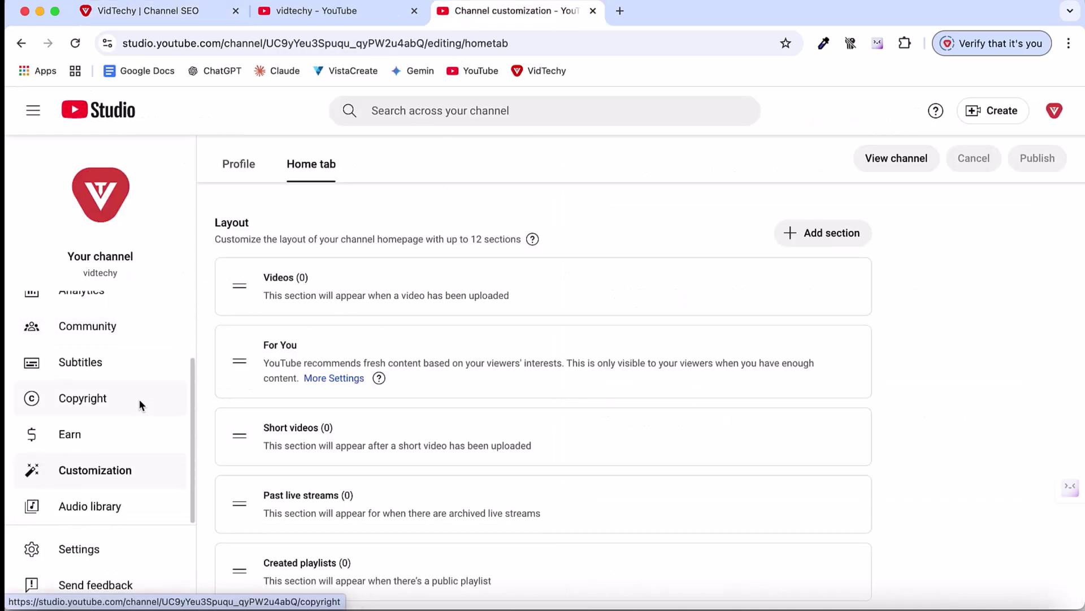
{"action": "left_click", "coordinate": [70, 436]}
{"action": "scroll", "coordinate": [379, 424], "scroll_direction": "down", "scroll_amount": 10}
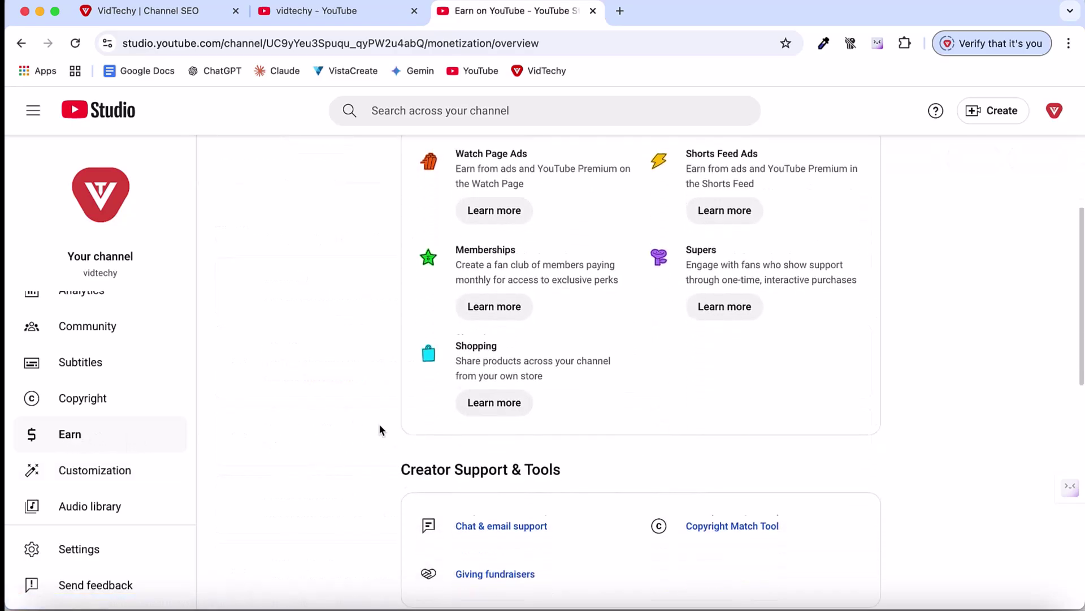
{"action": "scroll", "coordinate": [379, 429], "scroll_direction": "down", "scroll_amount": 2}
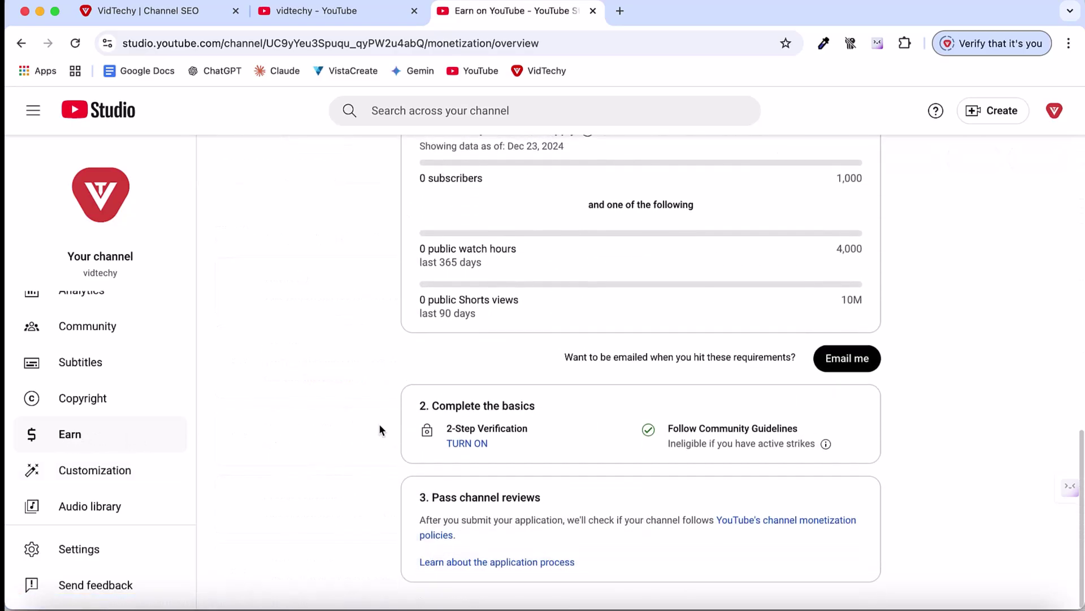
- Start the 2-Step Verification setup from TURN ON, then go back to the Earn page
{"action": "left_click", "coordinate": [459, 443]}
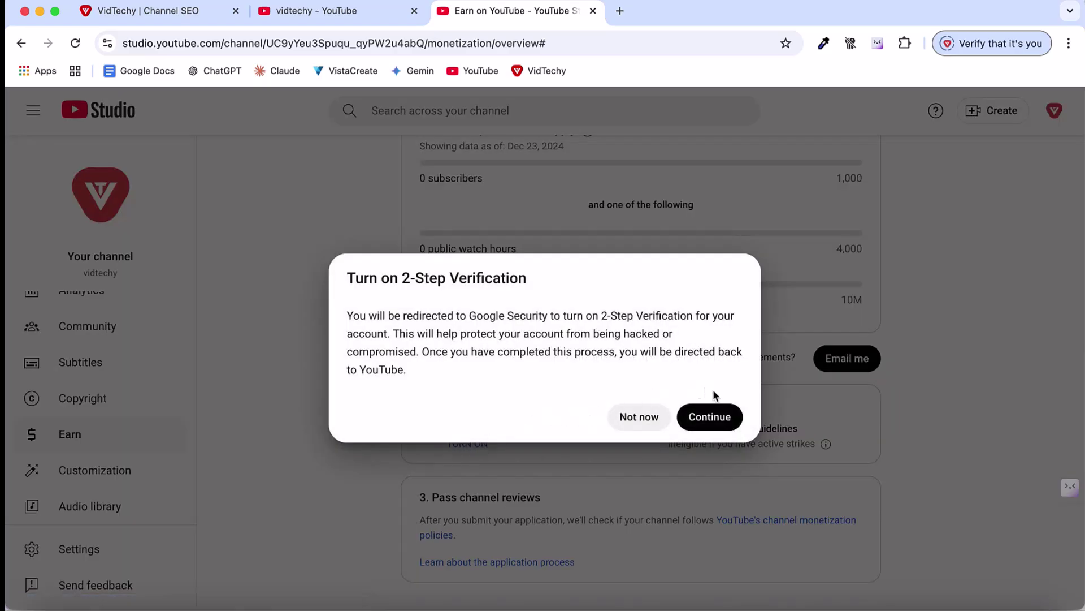
{"action": "left_click", "coordinate": [710, 417]}
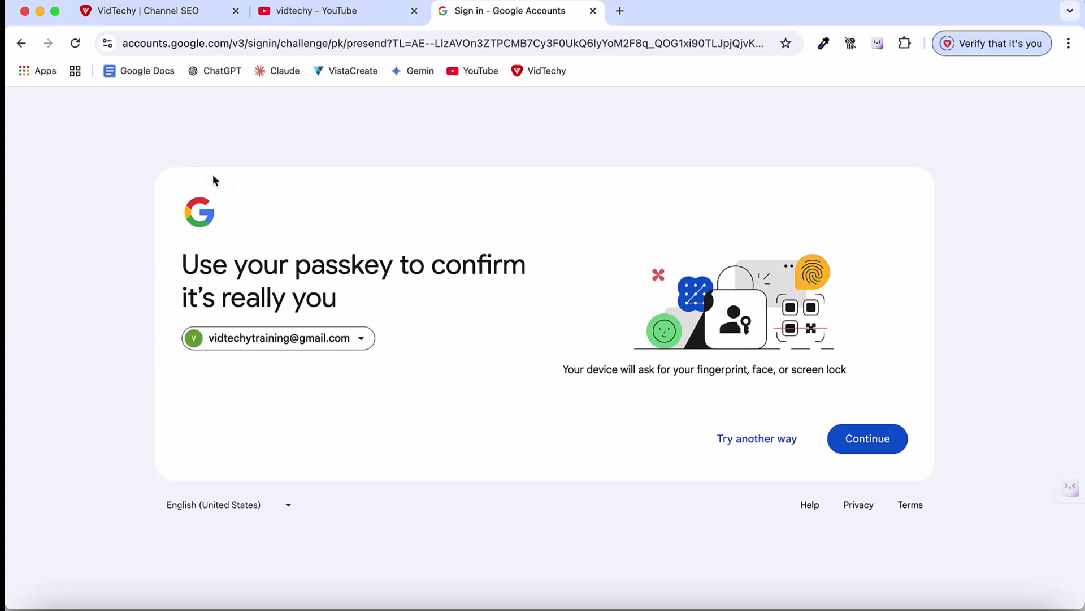
{"action": "left_click", "coordinate": [23, 45]}
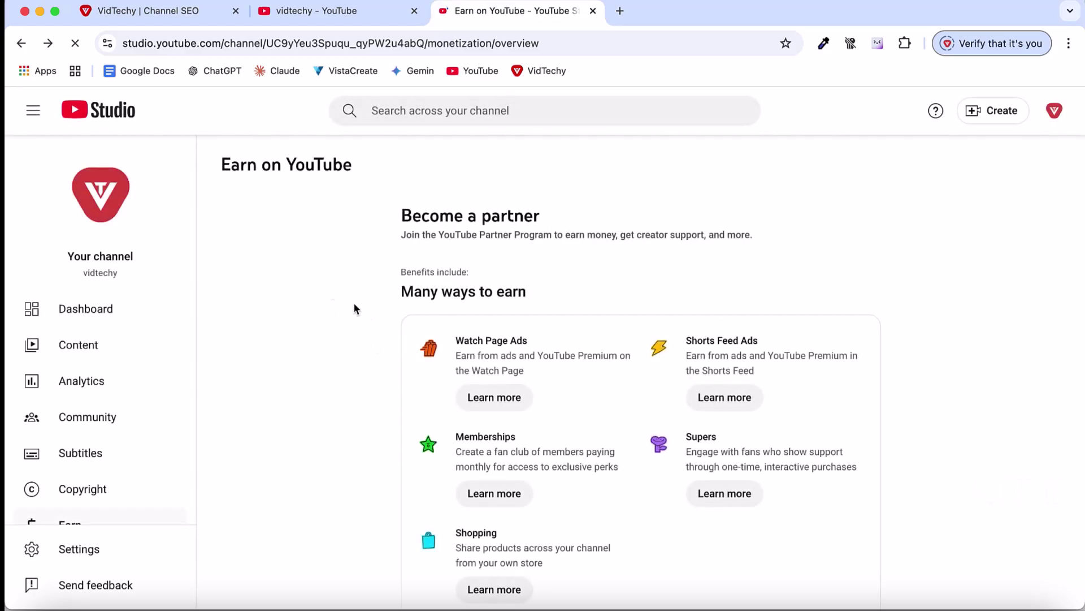
{"action": "scroll", "coordinate": [386, 341], "scroll_direction": "down", "scroll_amount": 7}
{"action": "scroll", "coordinate": [540, 456], "scroll_direction": "down", "scroll_amount": 6}
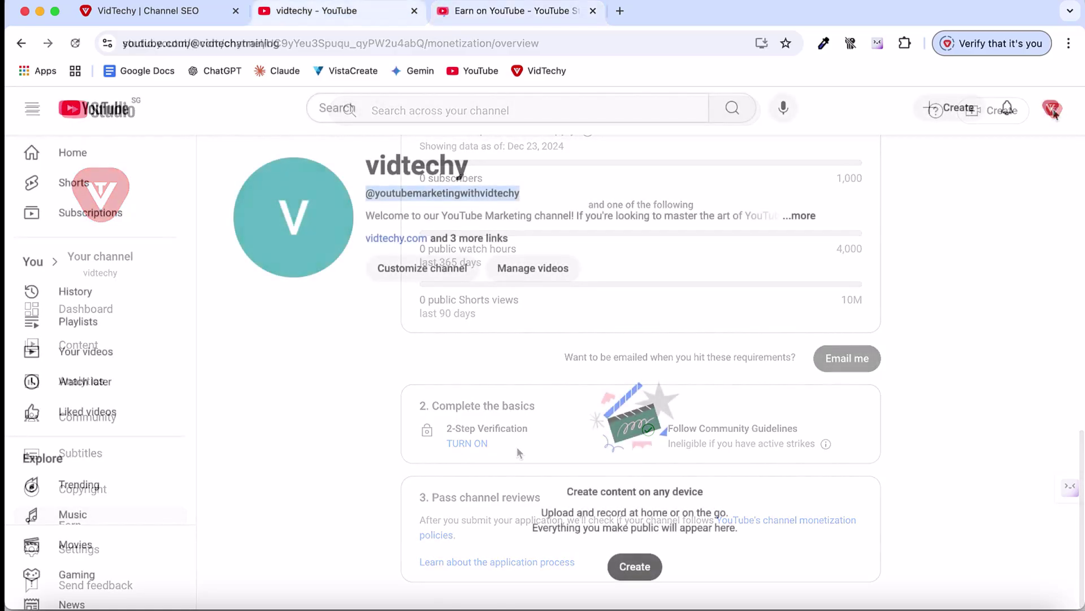
- Confirm in Google Account Security that 2-Step Verification is turned on
{"action": "left_click", "coordinate": [1052, 109]}
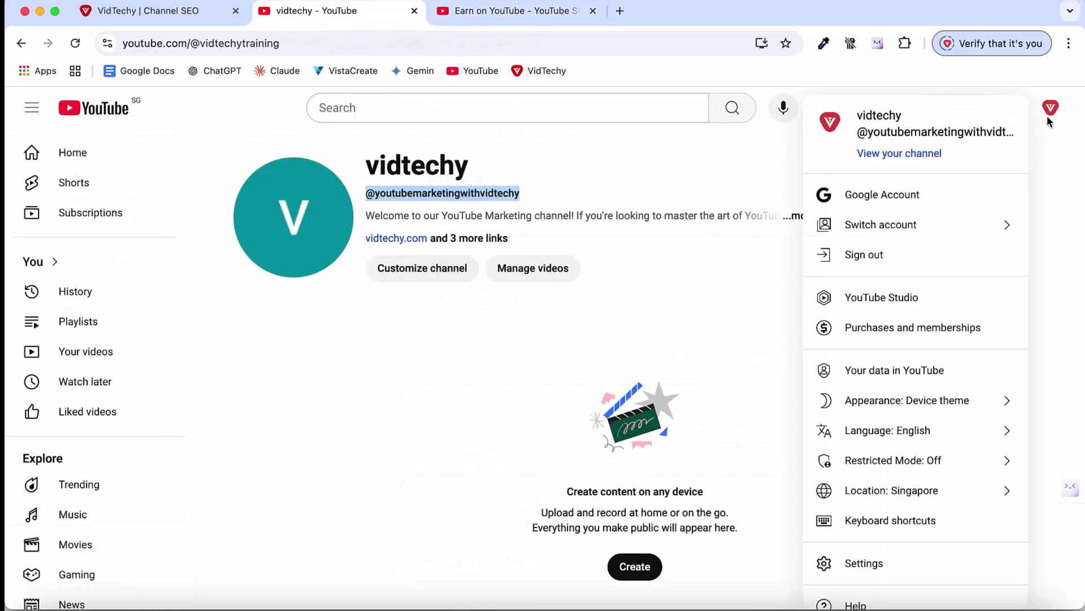
{"action": "left_click", "coordinate": [883, 196]}
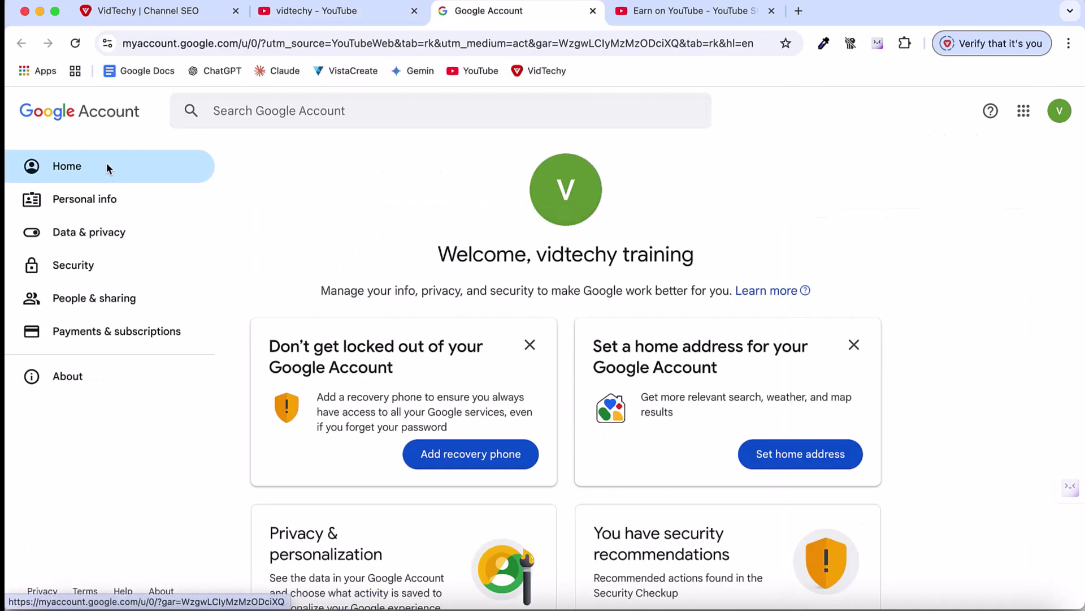
{"action": "left_click", "coordinate": [73, 266]}
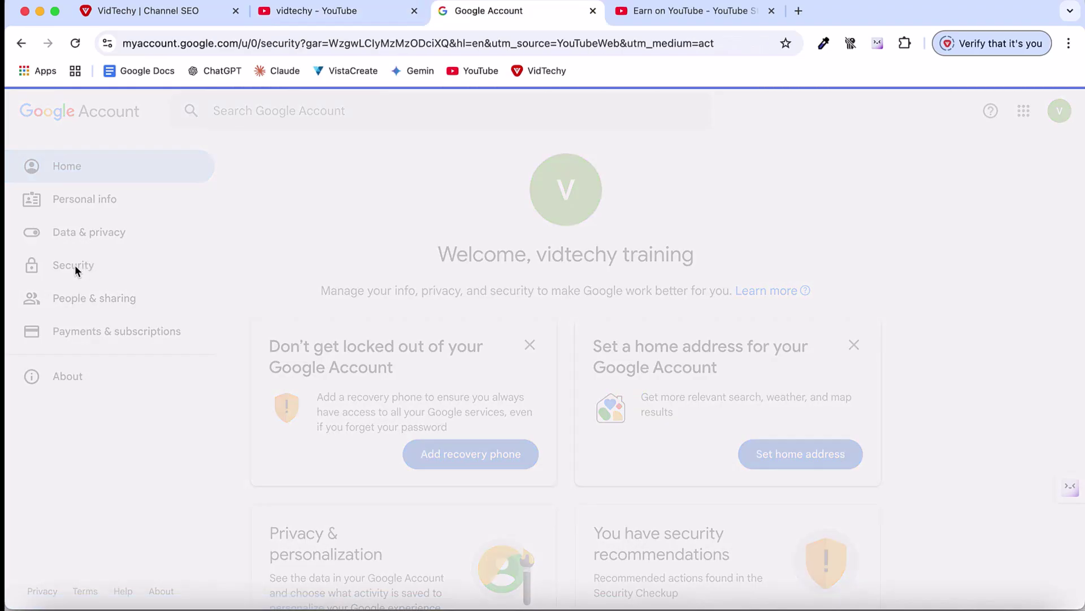
{"action": "scroll", "coordinate": [372, 300], "scroll_direction": "down", "scroll_amount": 6}
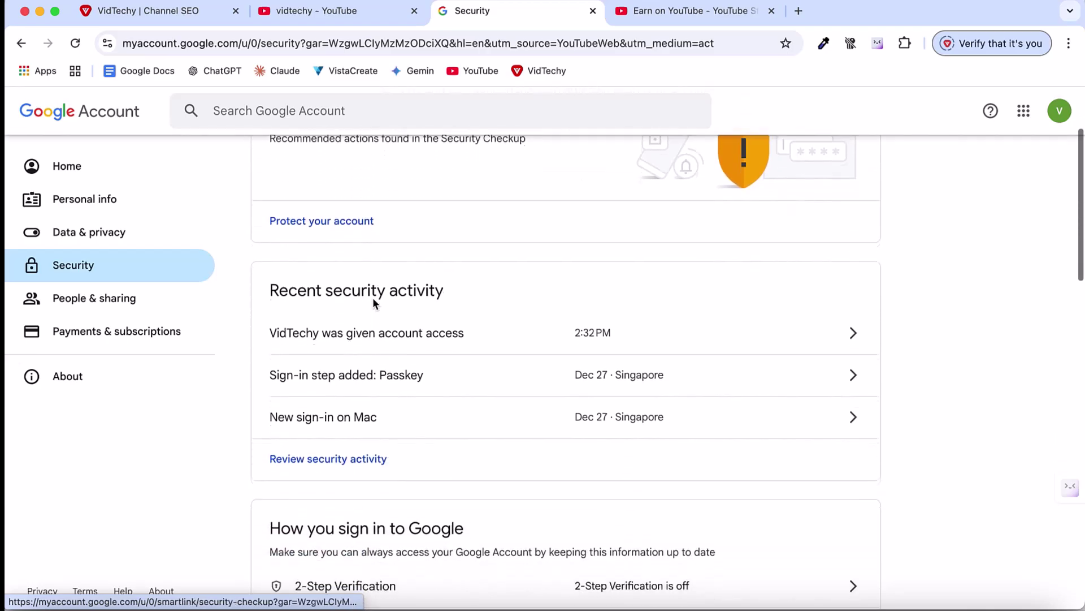
{"action": "scroll", "coordinate": [373, 297], "scroll_direction": "down", "scroll_amount": 1}
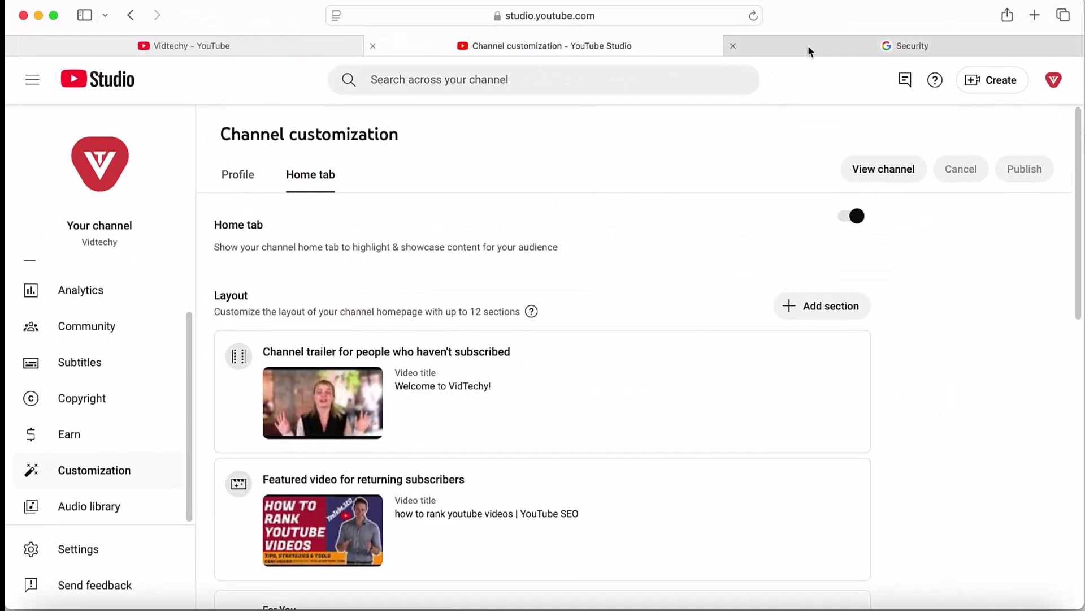
{"action": "left_click", "coordinate": [809, 50]}
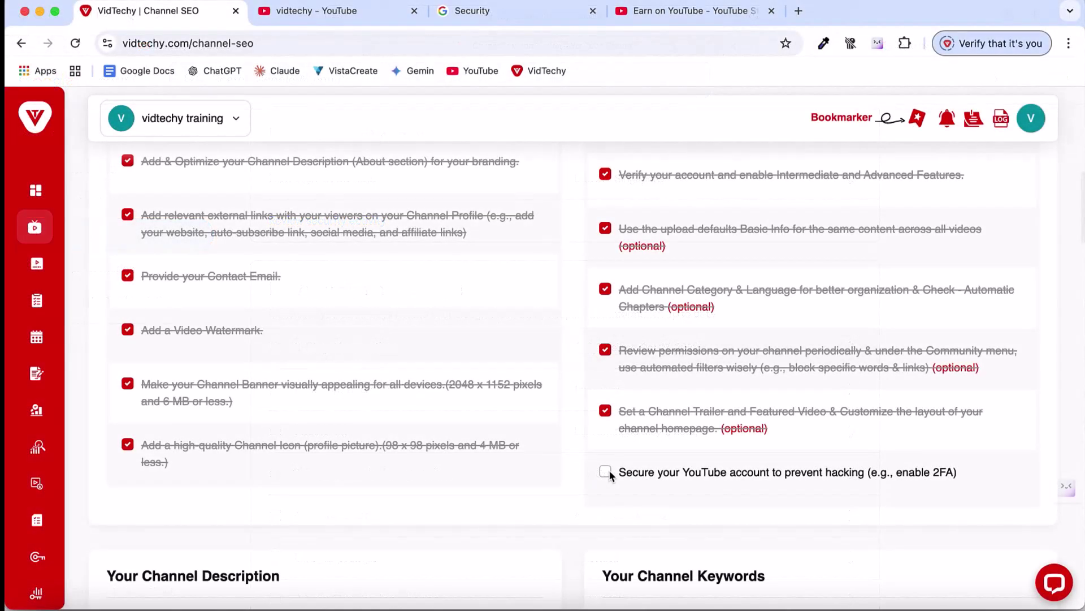
- Tick VidTechy's 'Secure your YouTube account' item and return to the YouTube channel page
{"action": "left_click", "coordinate": [607, 471]}
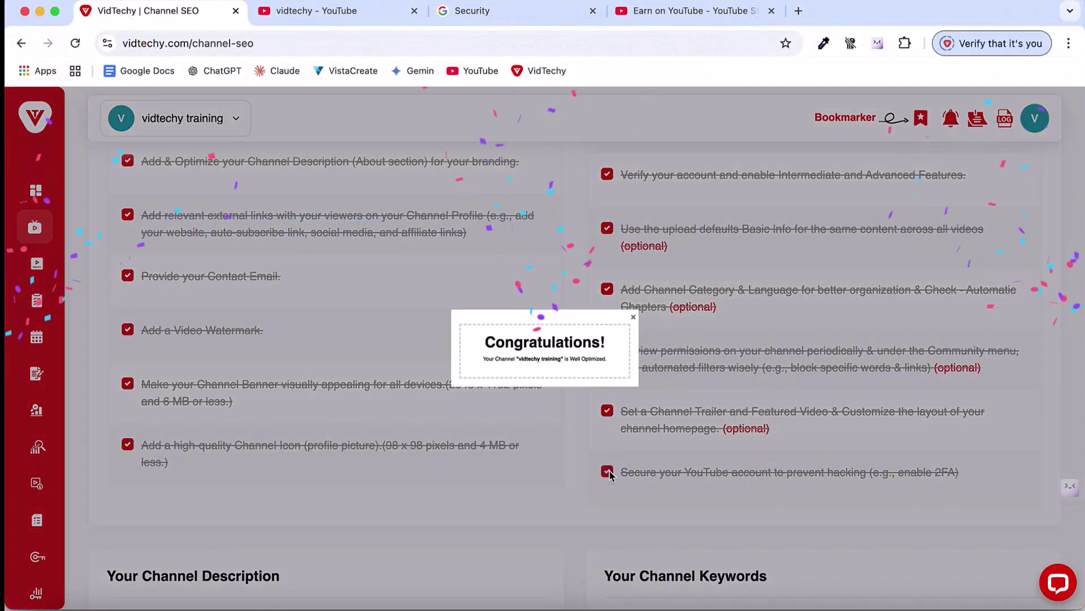
{"action": "left_click", "coordinate": [654, 369]}
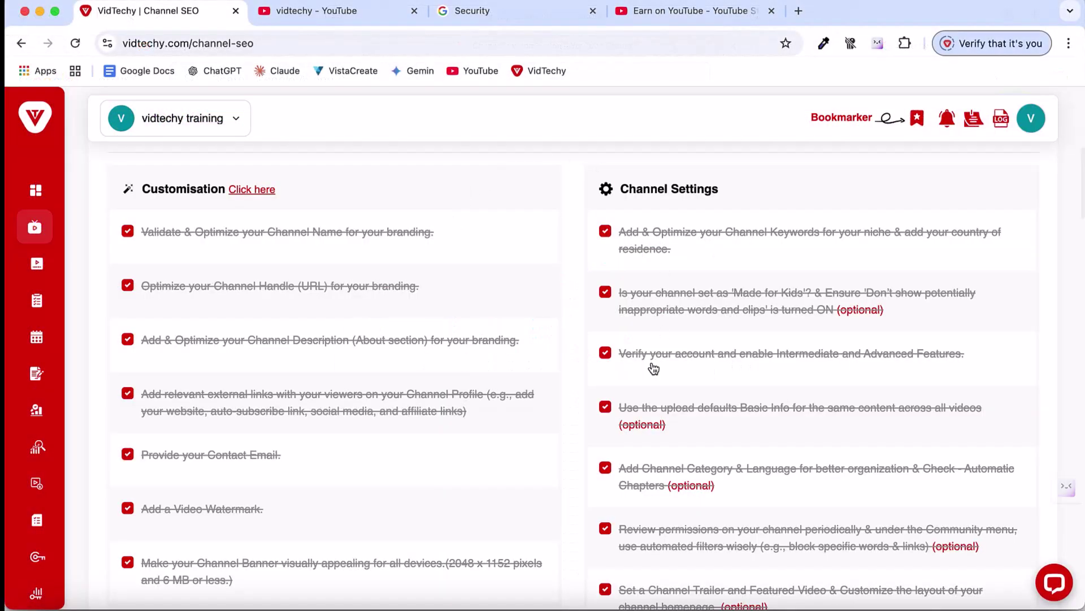
{"action": "left_click", "coordinate": [371, 15]}
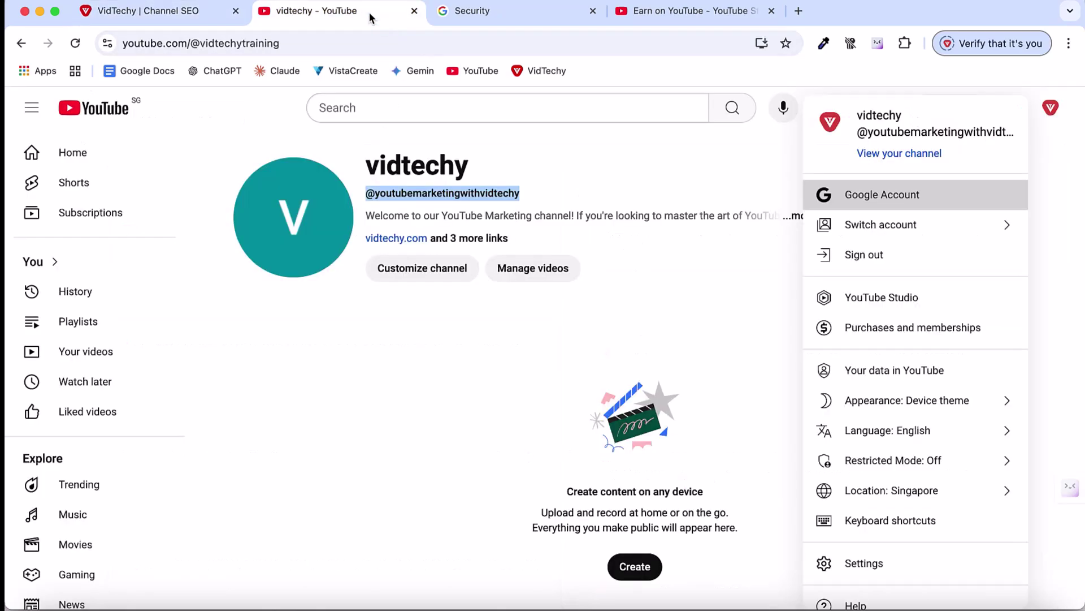
- Reload the vidtechy channel page to confirm the new VidTechy banner and red logo avatar
{"action": "left_click", "coordinate": [434, 41]}
{"action": "key", "text": "Return"}
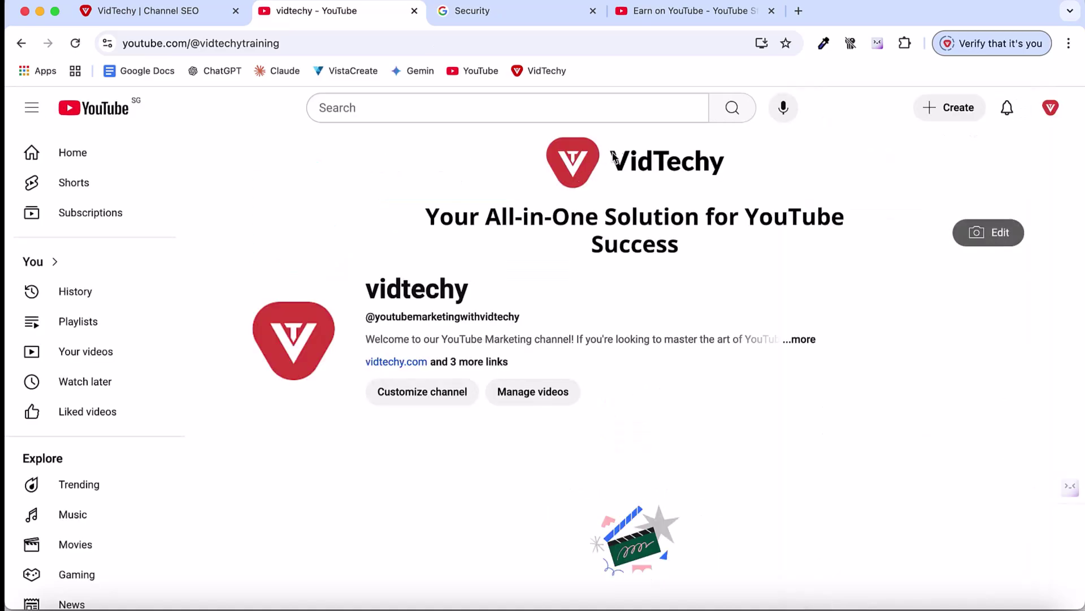
{"action": "mouse_move", "coordinate": [332, 346]}
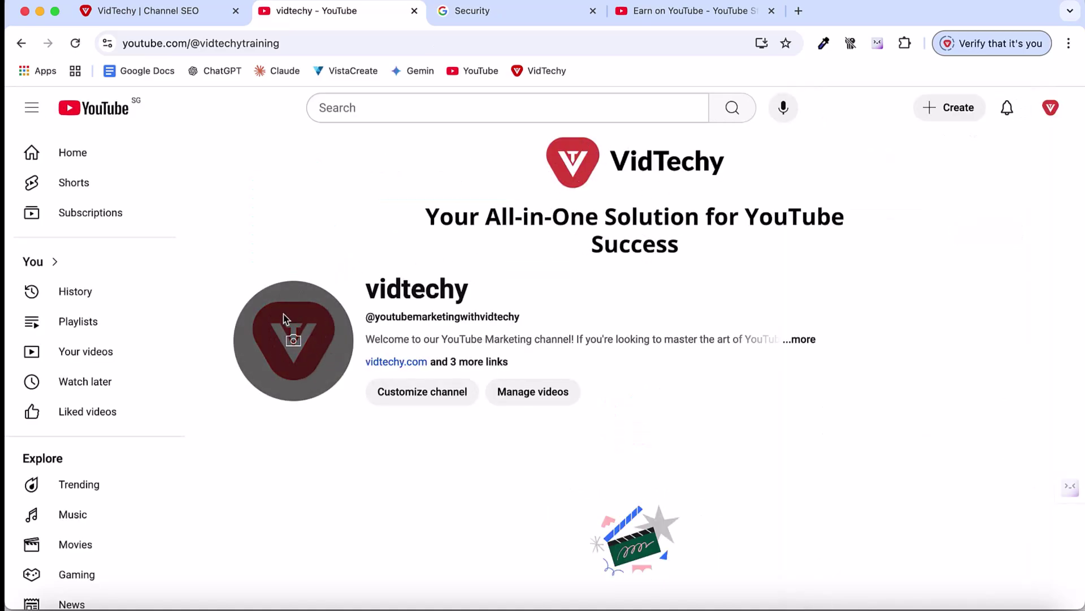
{"action": "scroll", "coordinate": [523, 391], "scroll_direction": "down", "scroll_amount": 4}
{"action": "scroll", "coordinate": [521, 386], "scroll_direction": "up", "scroll_amount": 4}
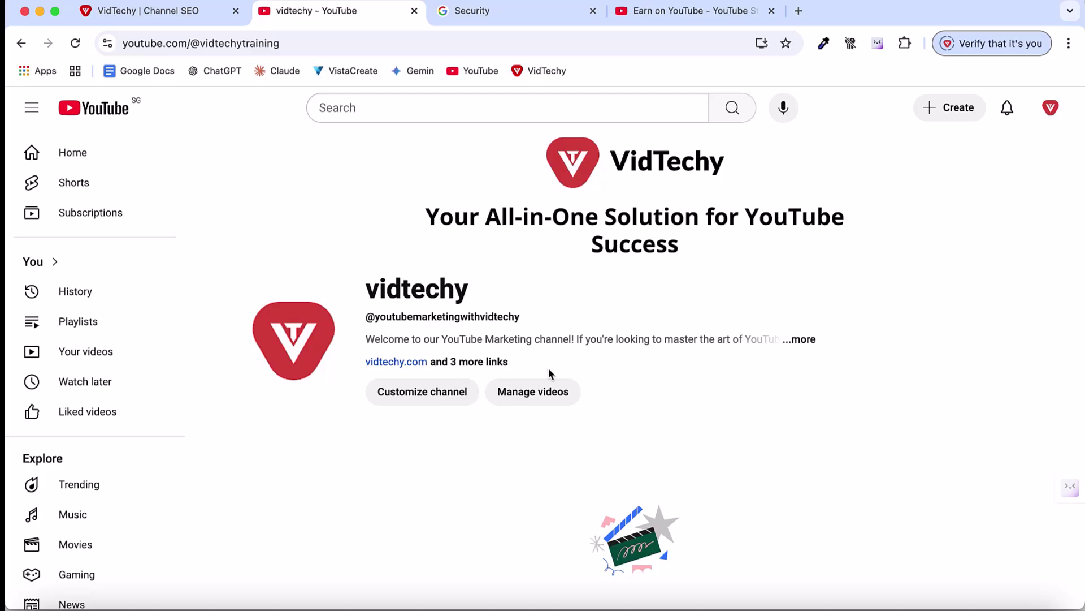
- Check the VidTechy Channel SEO checklist shows every Customisation and Channel Settings item ticked at 100%
{"action": "left_click", "coordinate": [133, 11]}
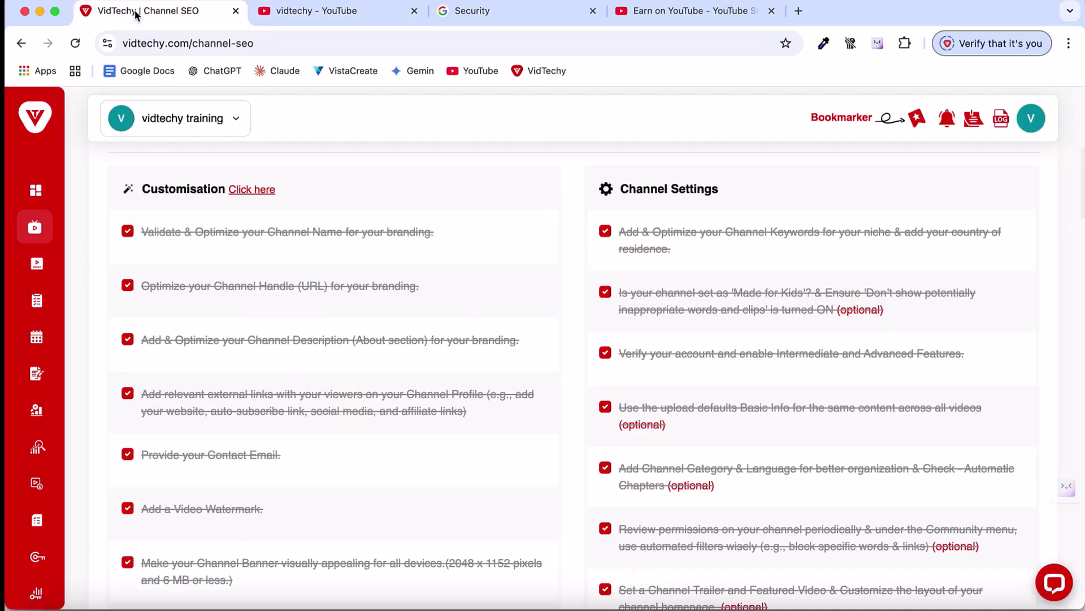
{"action": "scroll", "coordinate": [440, 364], "scroll_direction": "down", "scroll_amount": 3}
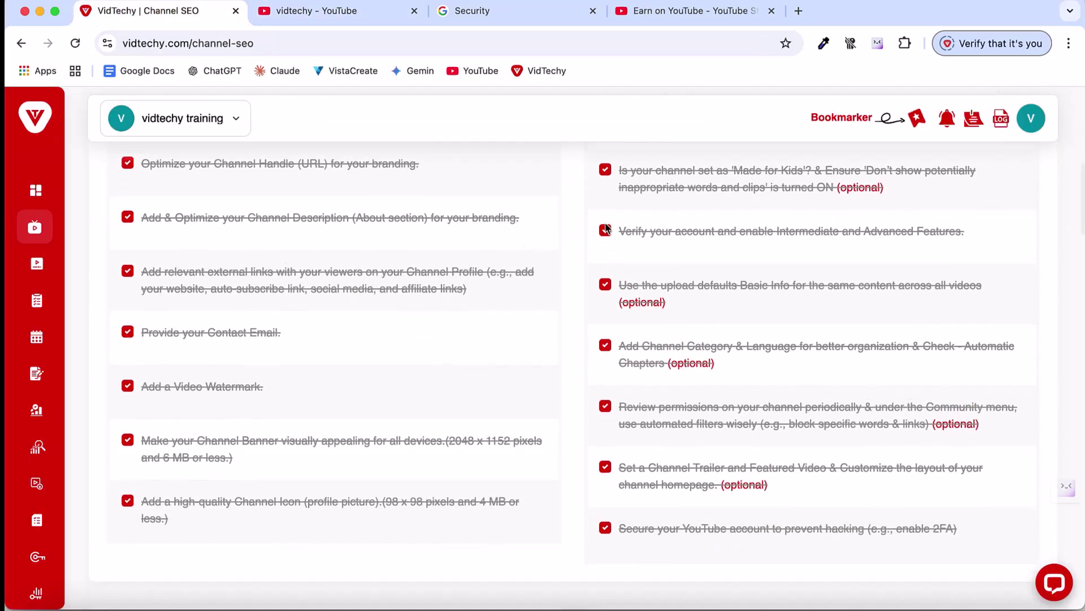
{"action": "scroll", "coordinate": [435, 369], "scroll_direction": "up", "scroll_amount": 2}
{"action": "mouse_move", "coordinate": [858, 291]}
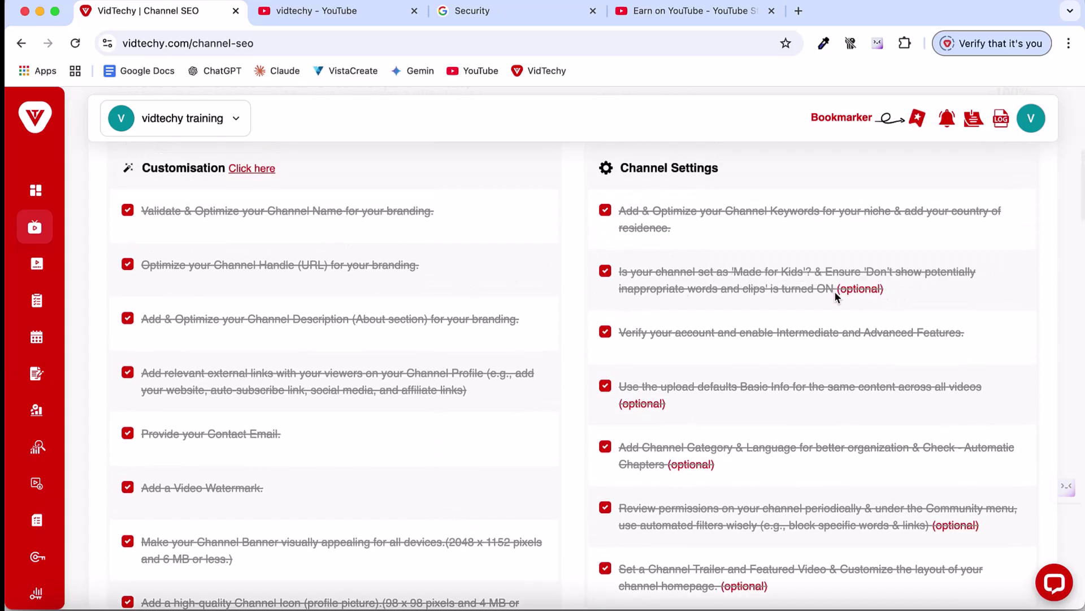
{"action": "mouse_move", "coordinate": [713, 468]}
{"action": "scroll", "coordinate": [521, 385], "scroll_direction": "up", "scroll_amount": 2}
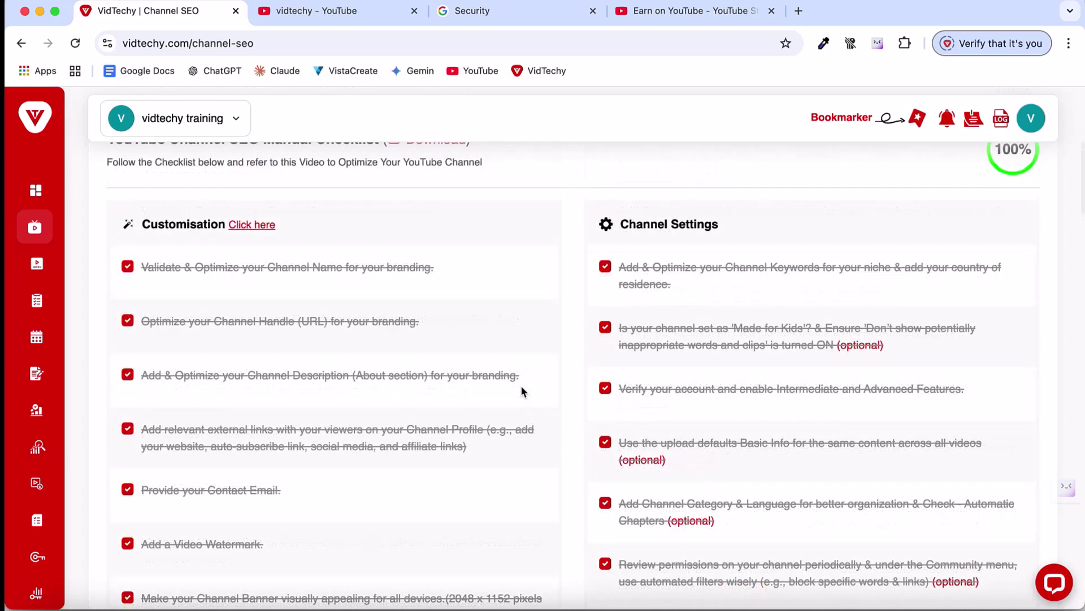